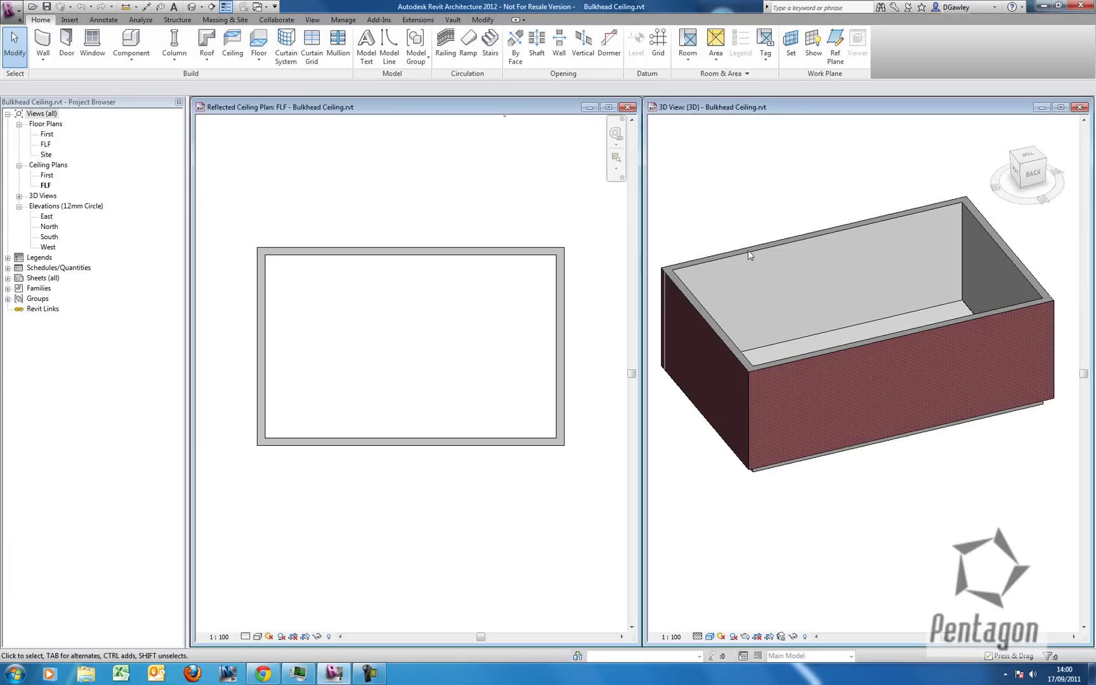
- Turn on the Properties palette from View > User Interface, with the FLF reflected ceiling plan active
middle_click_drag(753, 333, 707, 355, "shift")
left_click(477, 336)
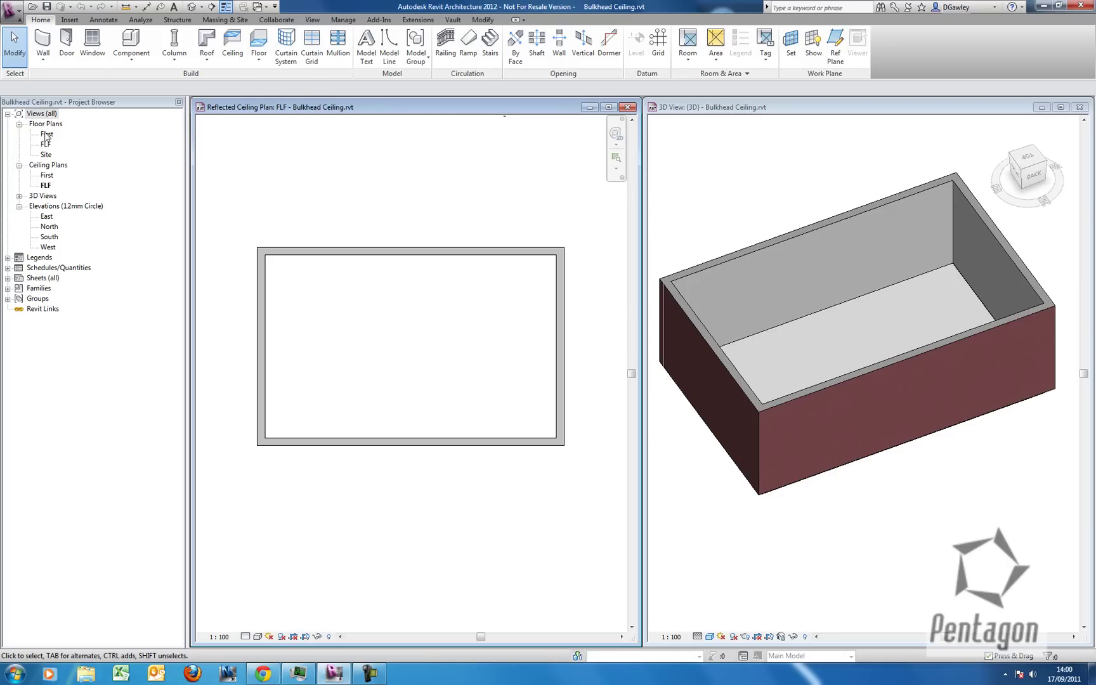
scroll(361, 380, "up", 3)
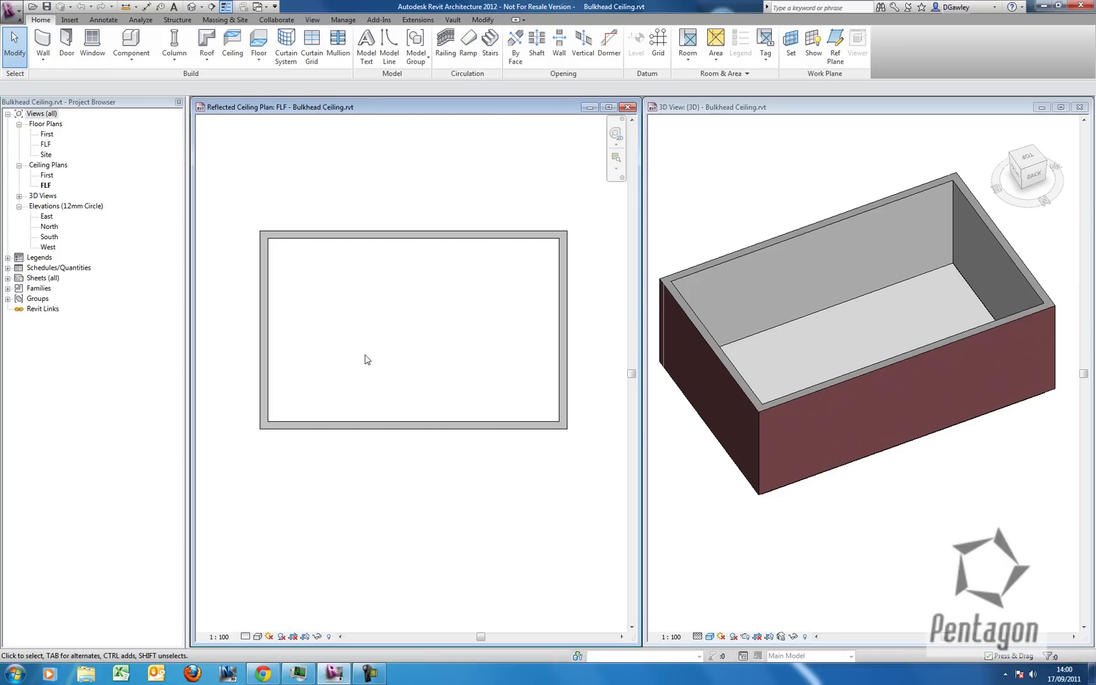
left_click(313, 20)
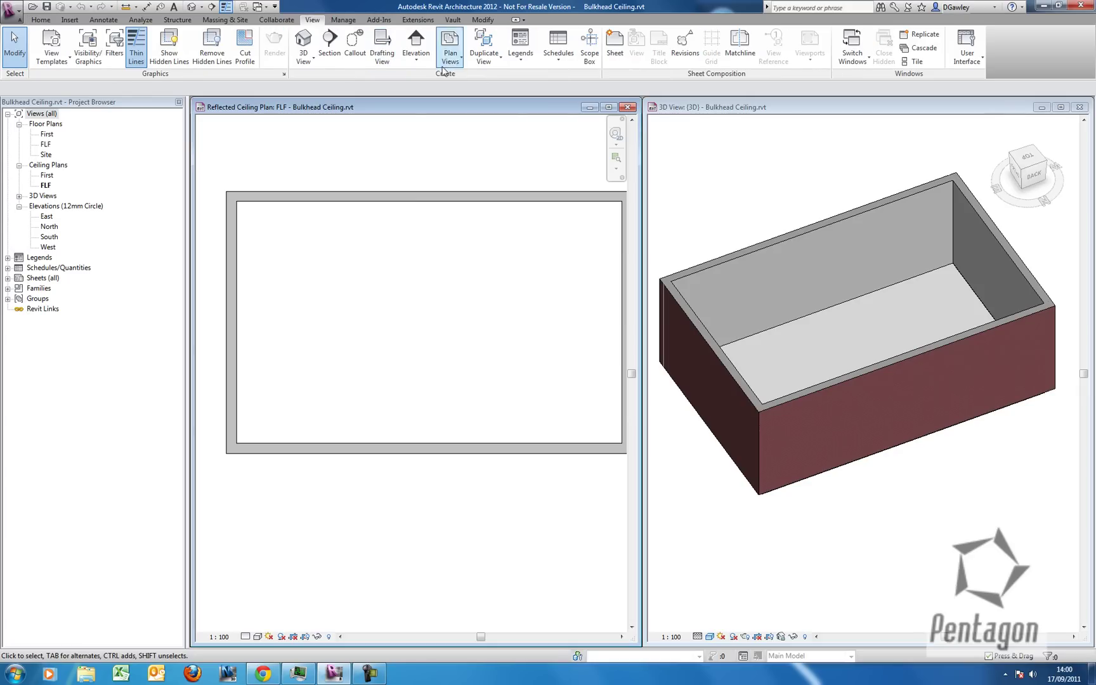
left_click(982, 56)
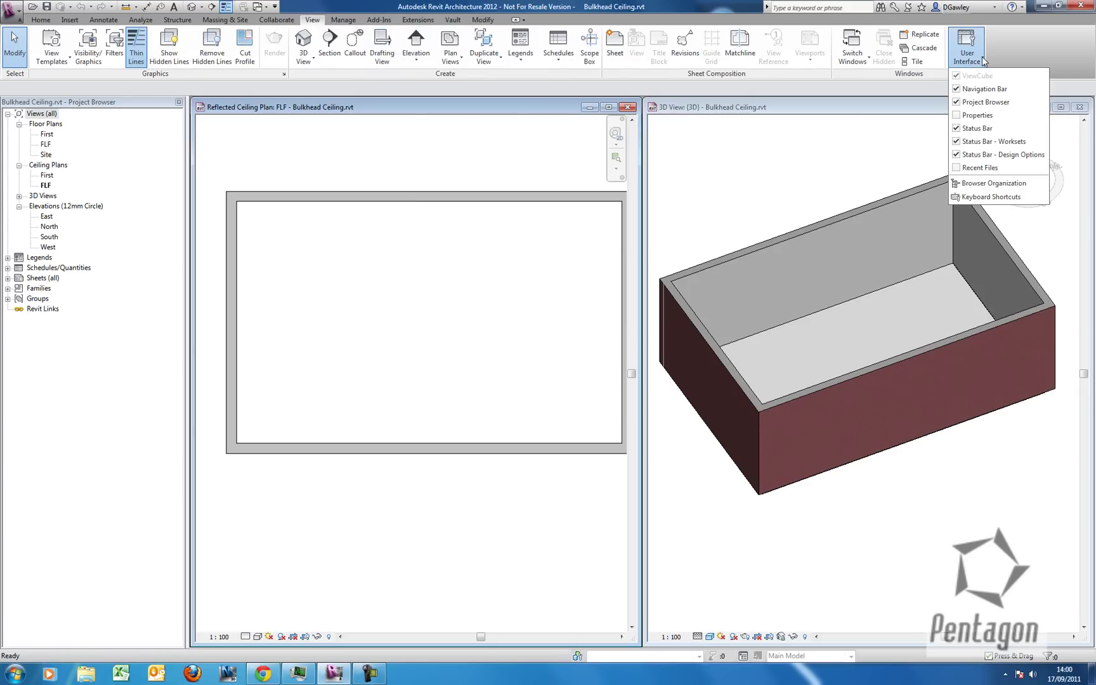
left_click(961, 118)
left_click(41, 391)
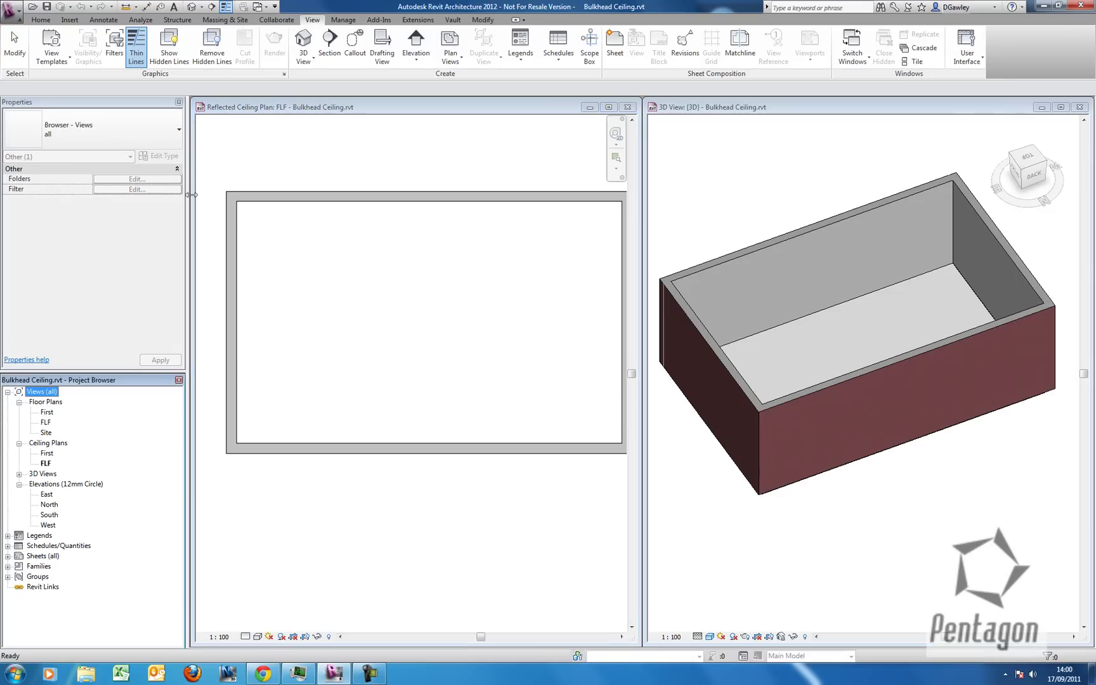
scroll(392, 314, "down", 1)
scroll(390, 319, "down", 1)
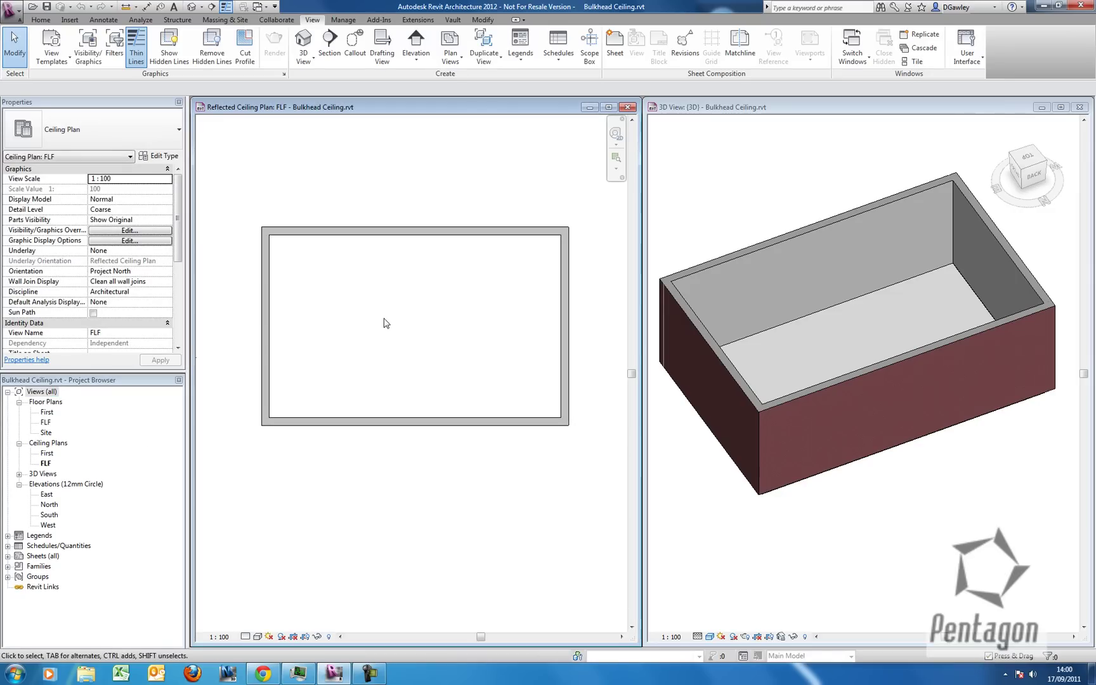
- Place a Compound Ceiling 600 x 600mm grid inside the walled room at 2600 above FLF
left_click(42, 21)
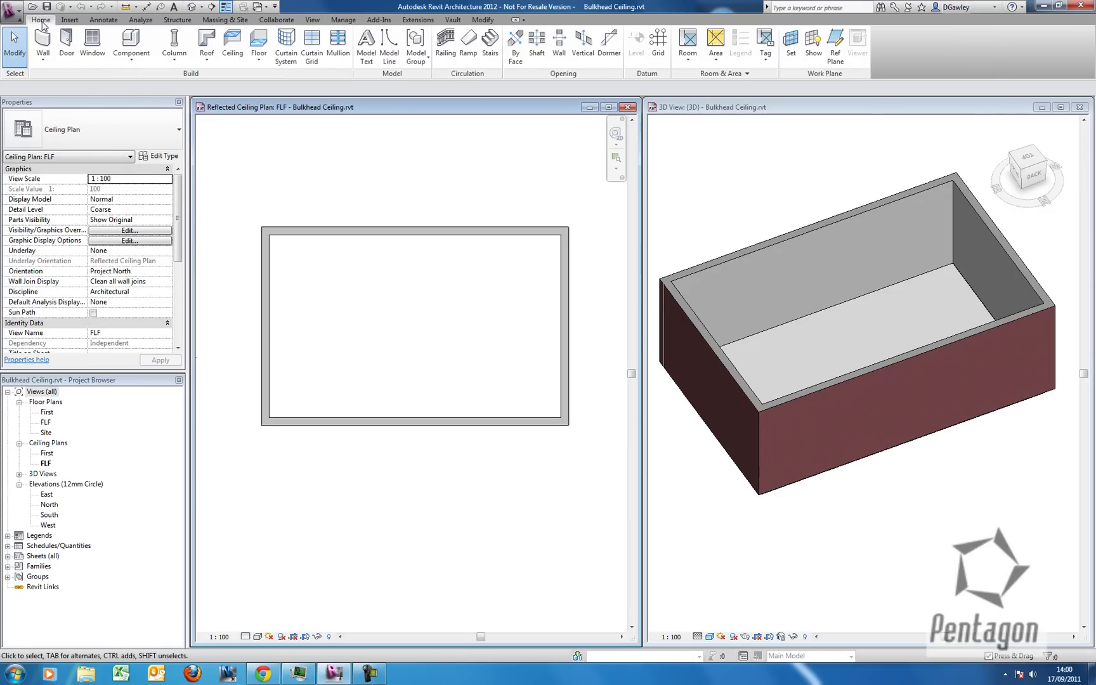
left_click(235, 51)
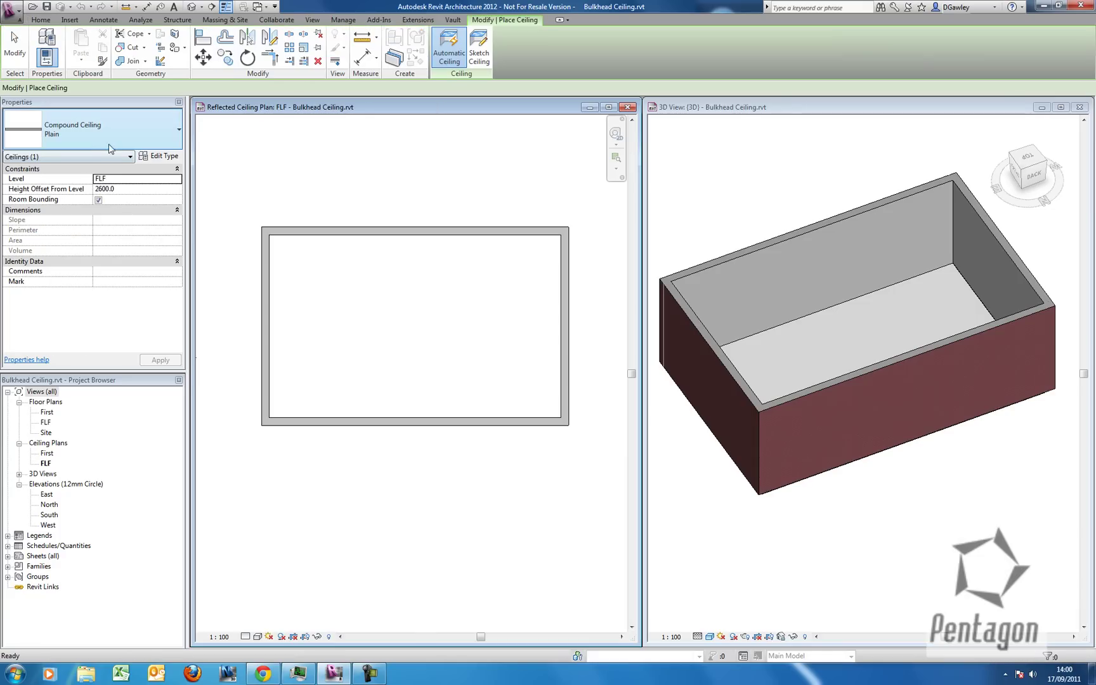
left_click(111, 138)
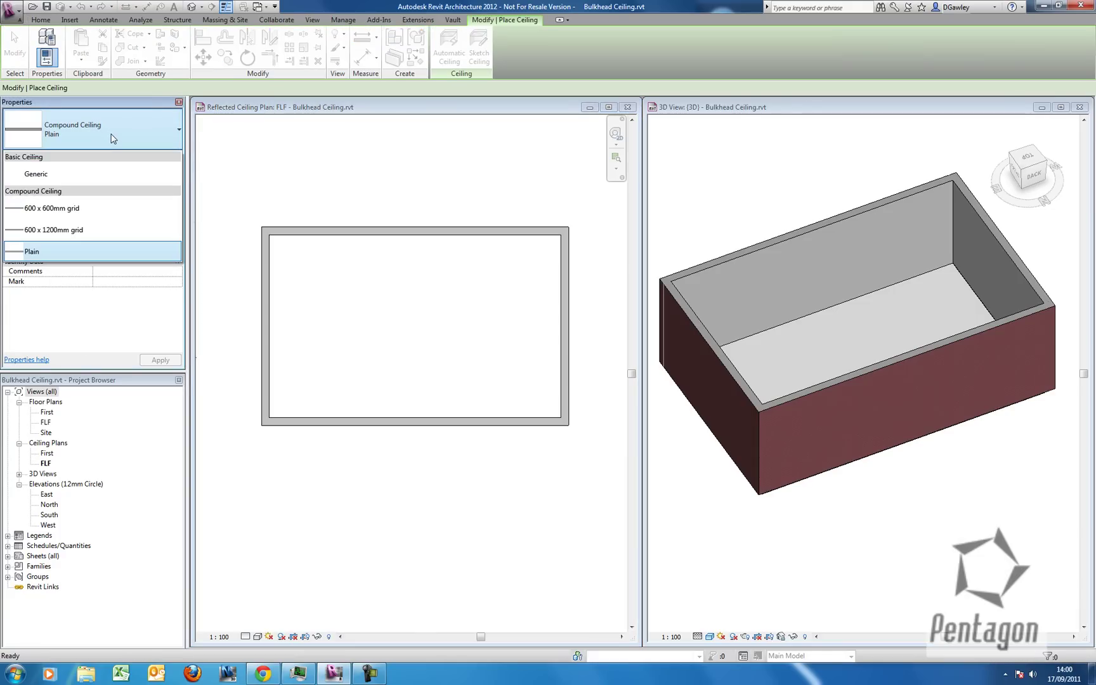
left_click(71, 209)
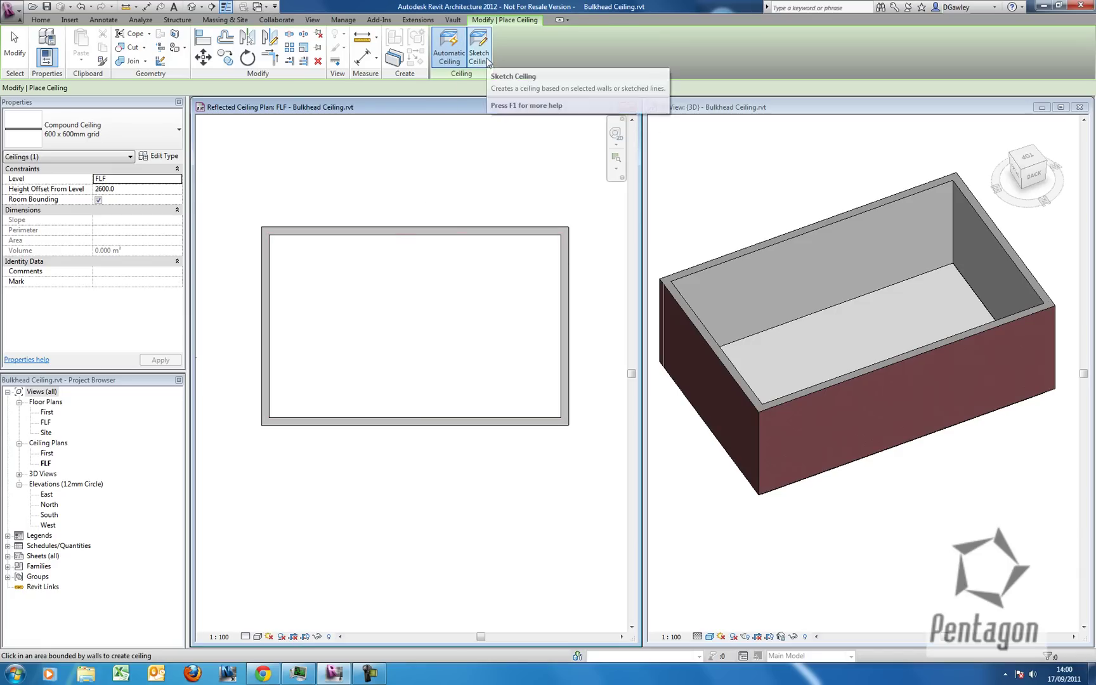
left_click(334, 241)
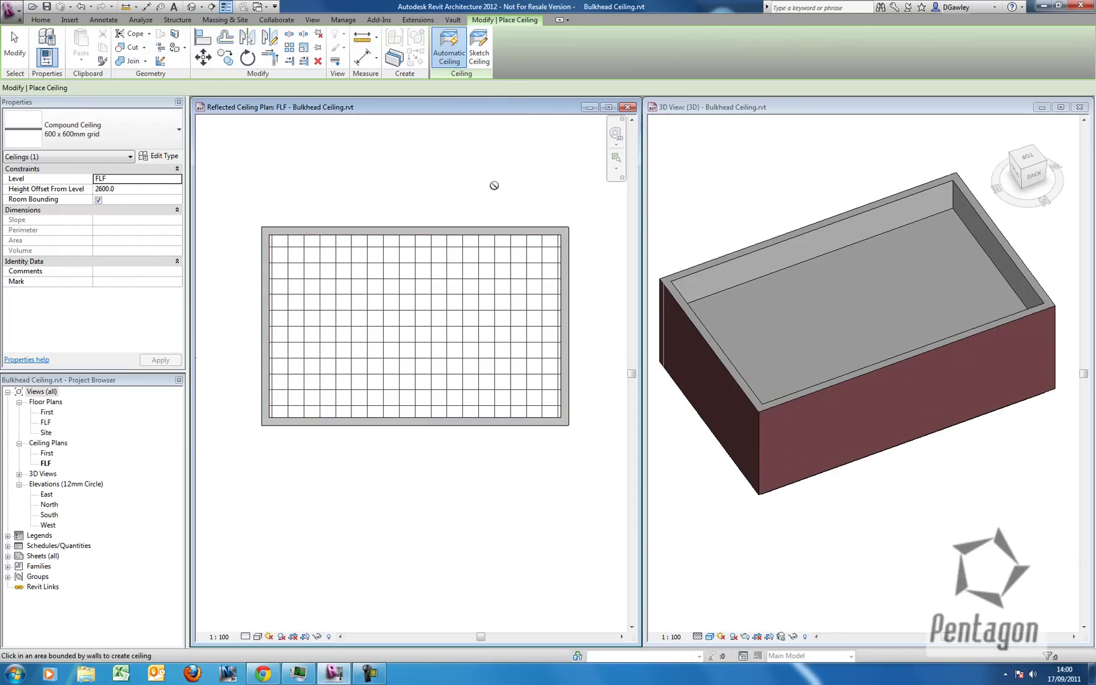
key("Escape")
key("Escape")
left_click(745, 215)
middle_click_drag(774, 309, 892, 323, "shift")
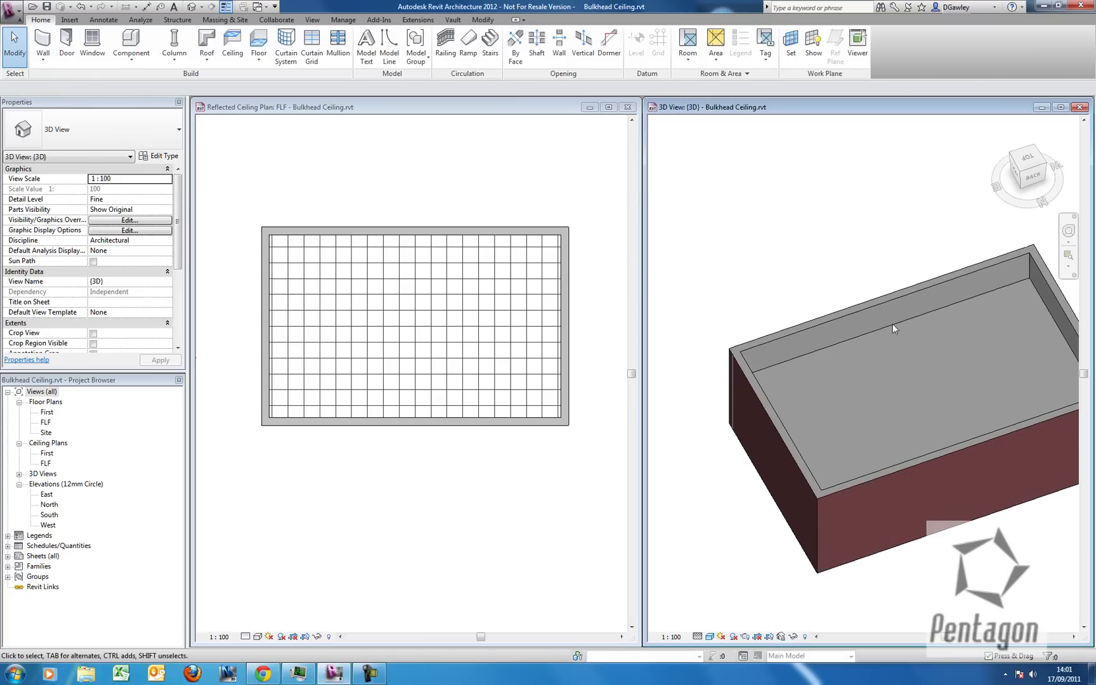
left_click(881, 305)
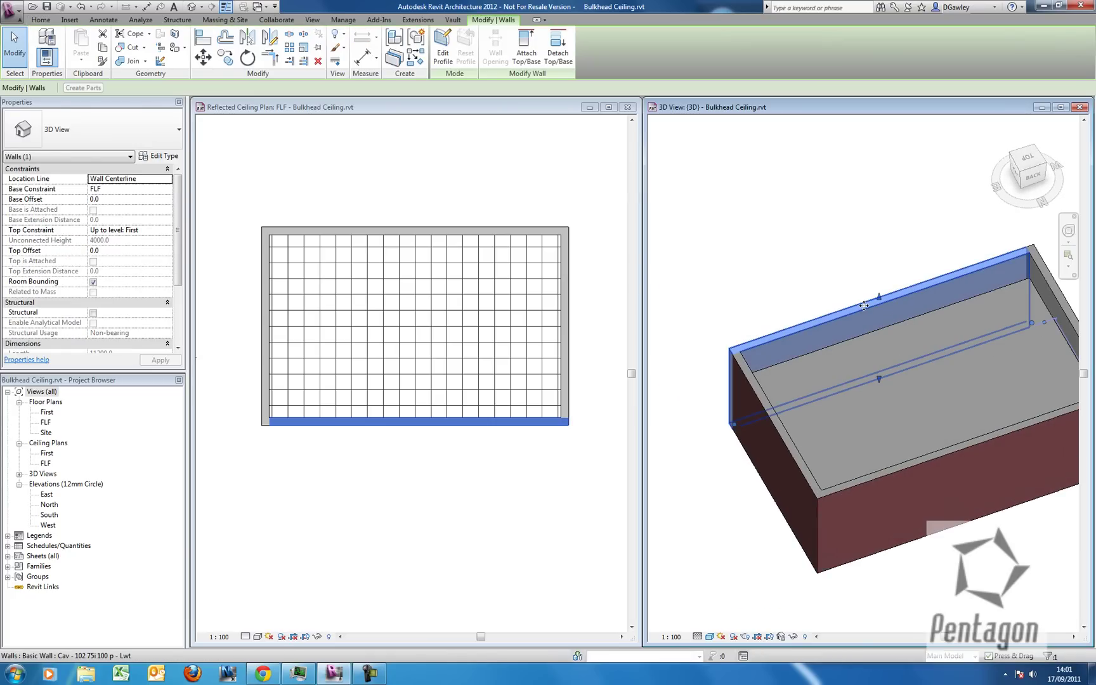
left_click_drag(857, 299, 844, 228)
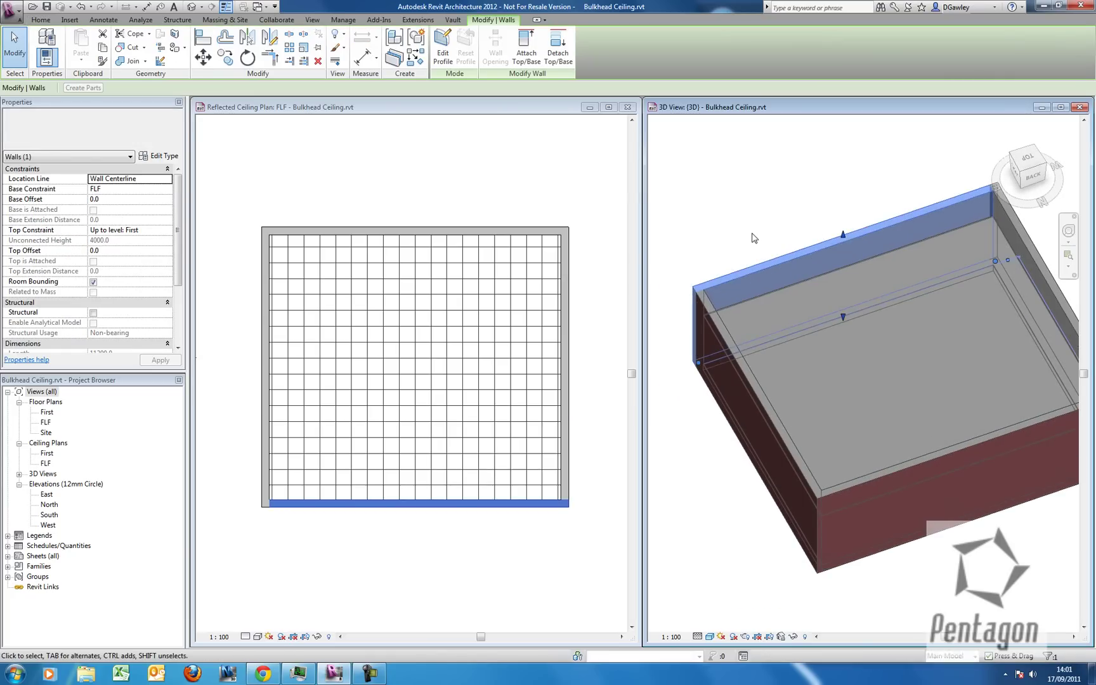
key("Escape")
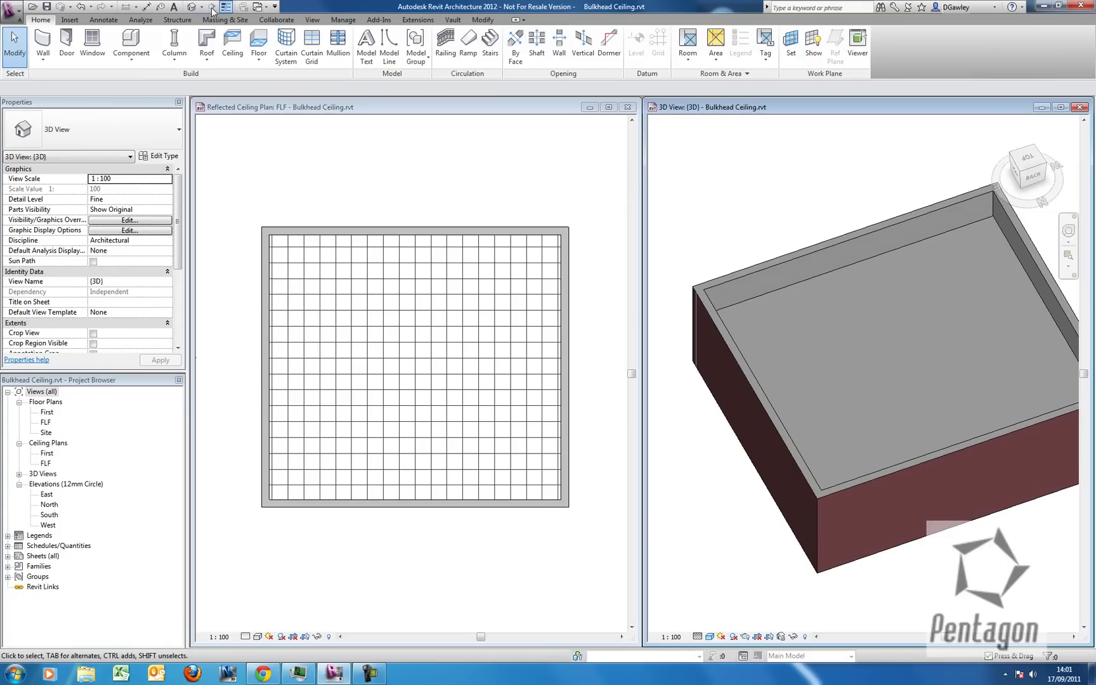
left_click(88, 11)
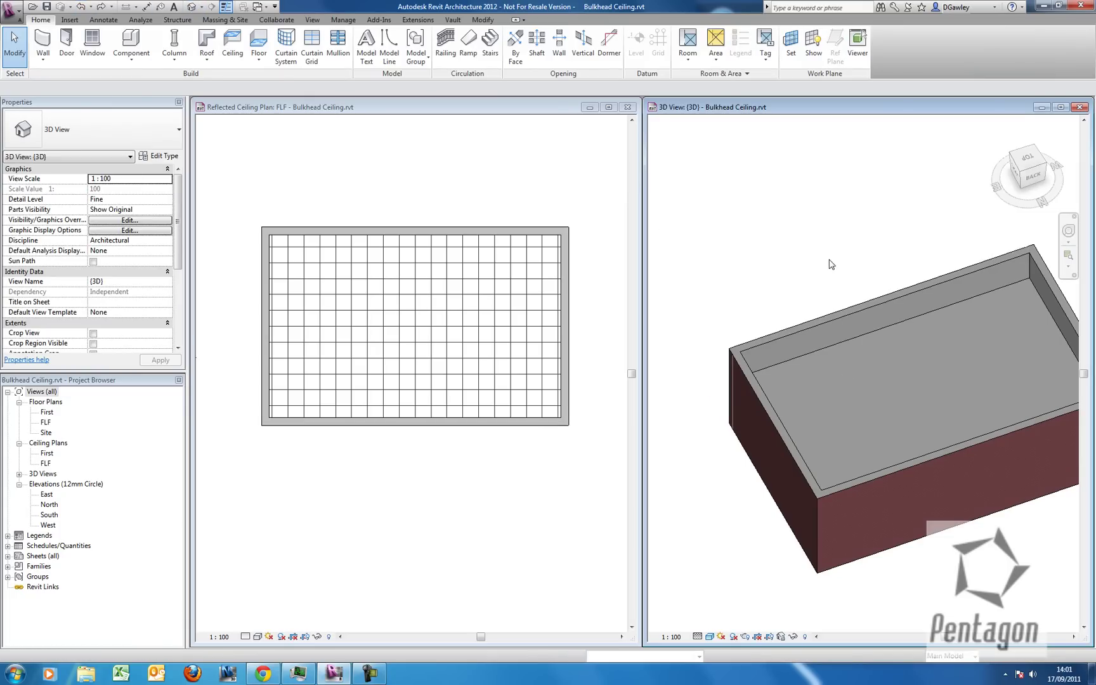
scroll(900, 389, "up", 3)
middle_click_drag(785, 381, 896, 336, "shift")
scroll(894, 331, "up", 2)
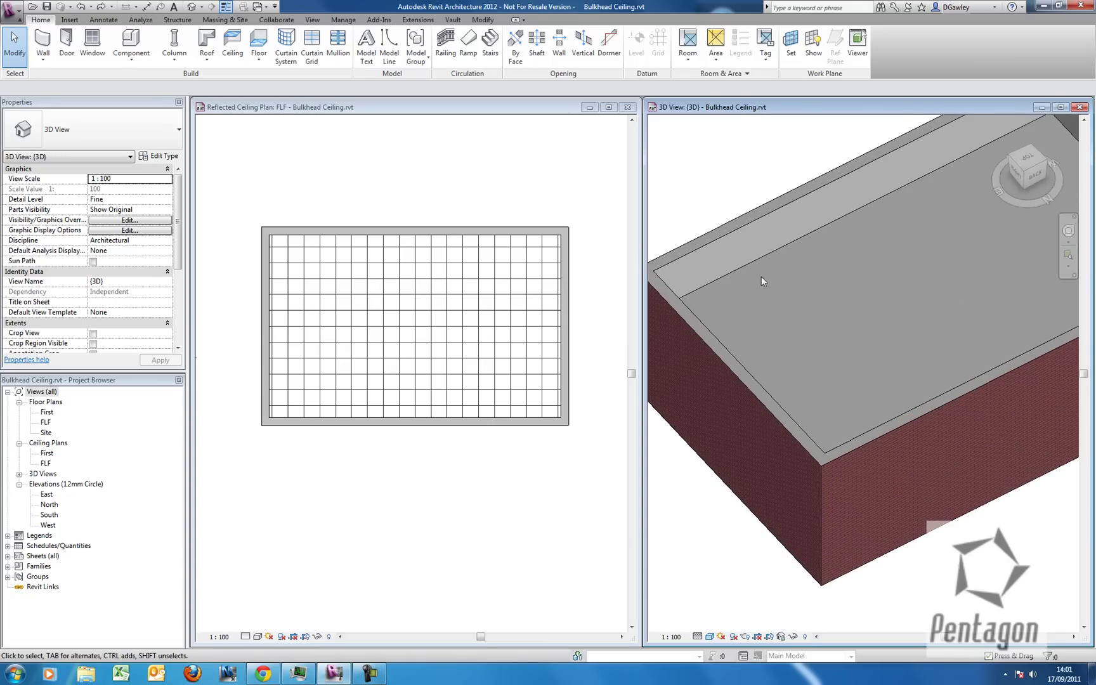
scroll(753, 307, "down", 3)
left_click(488, 197)
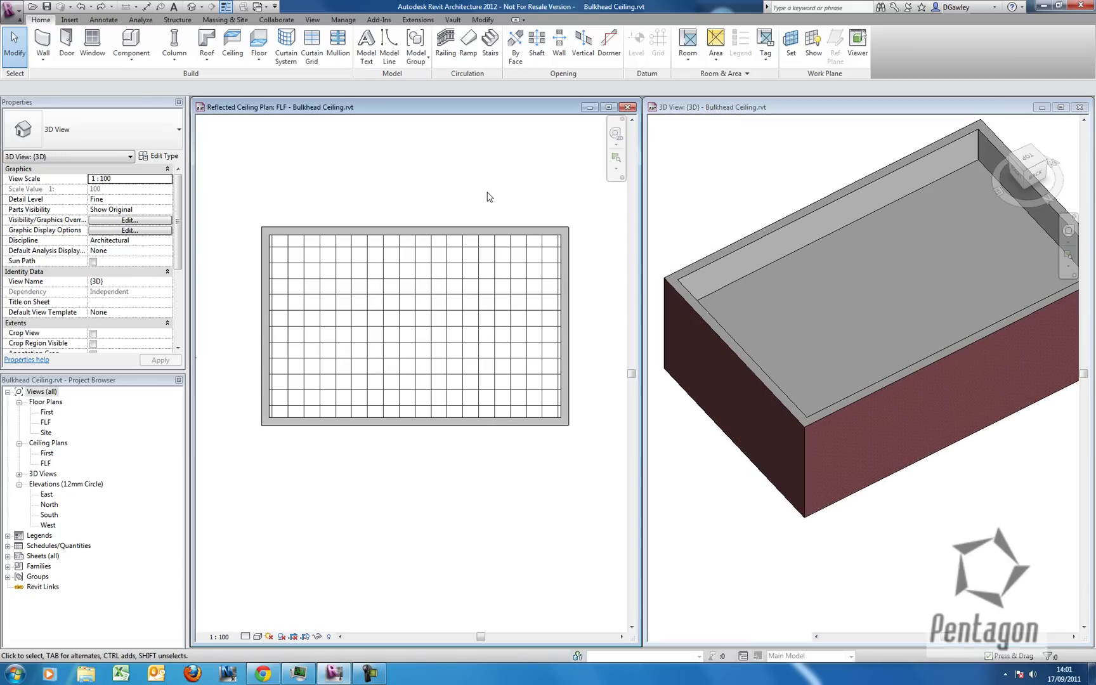
- From the FLF floor plan, create camera view 3D View 1 looking from the top-left corner
double_click(46, 423)
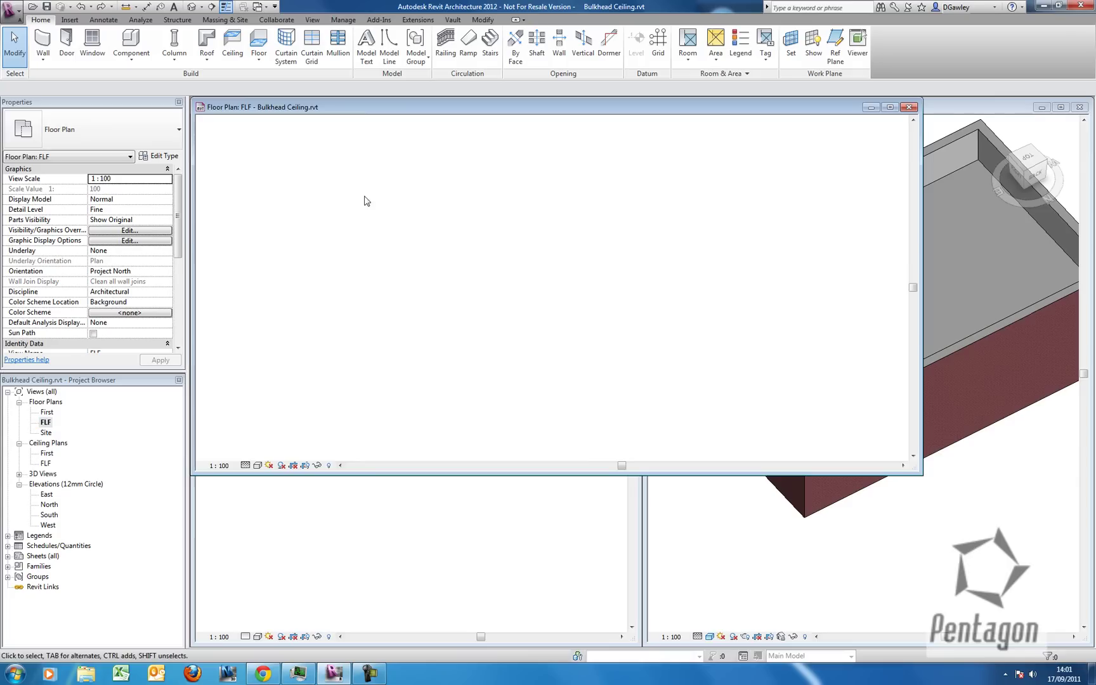
double_click(369, 110)
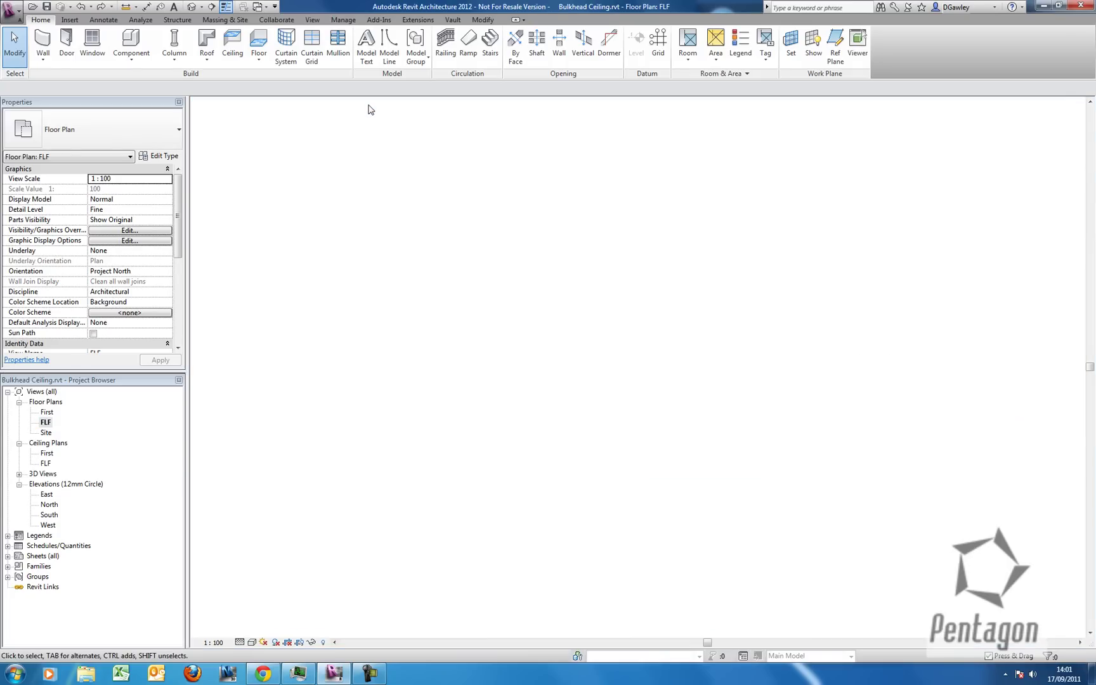
left_click(203, 7)
left_click(210, 34)
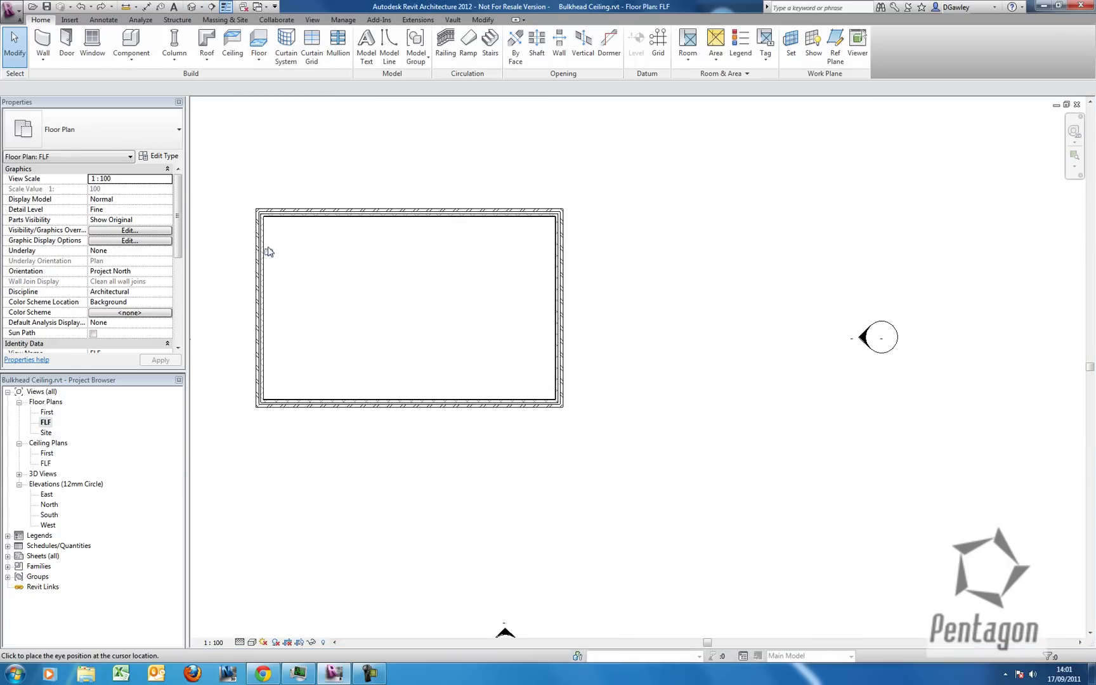
left_click(267, 222)
left_click(714, 512)
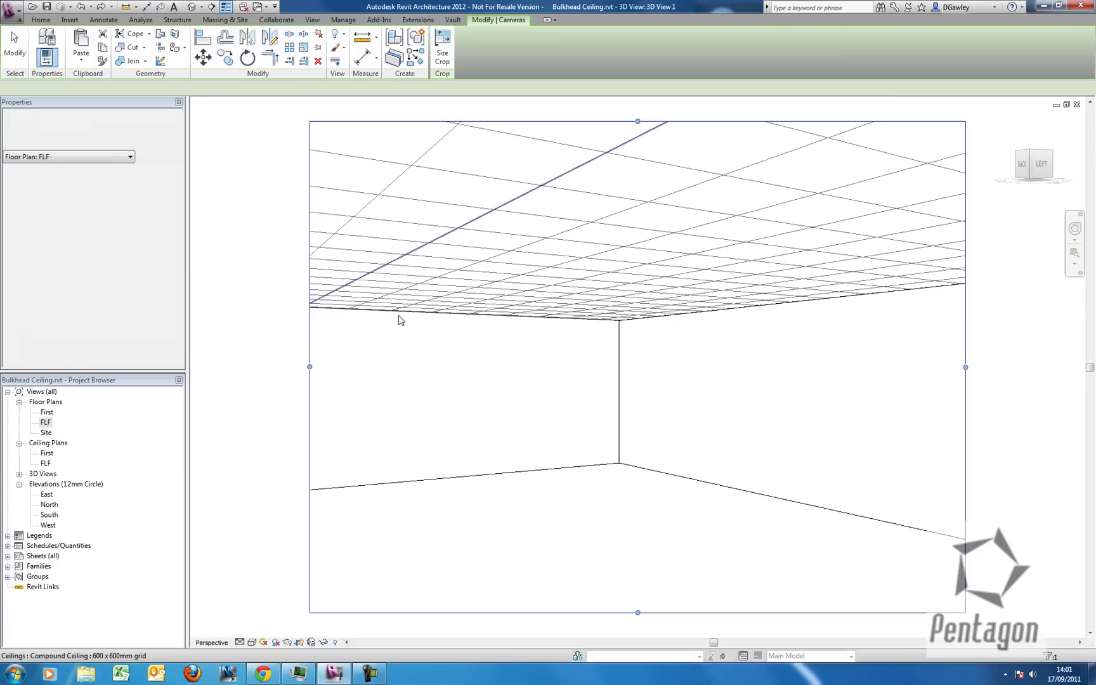
left_click(1077, 105)
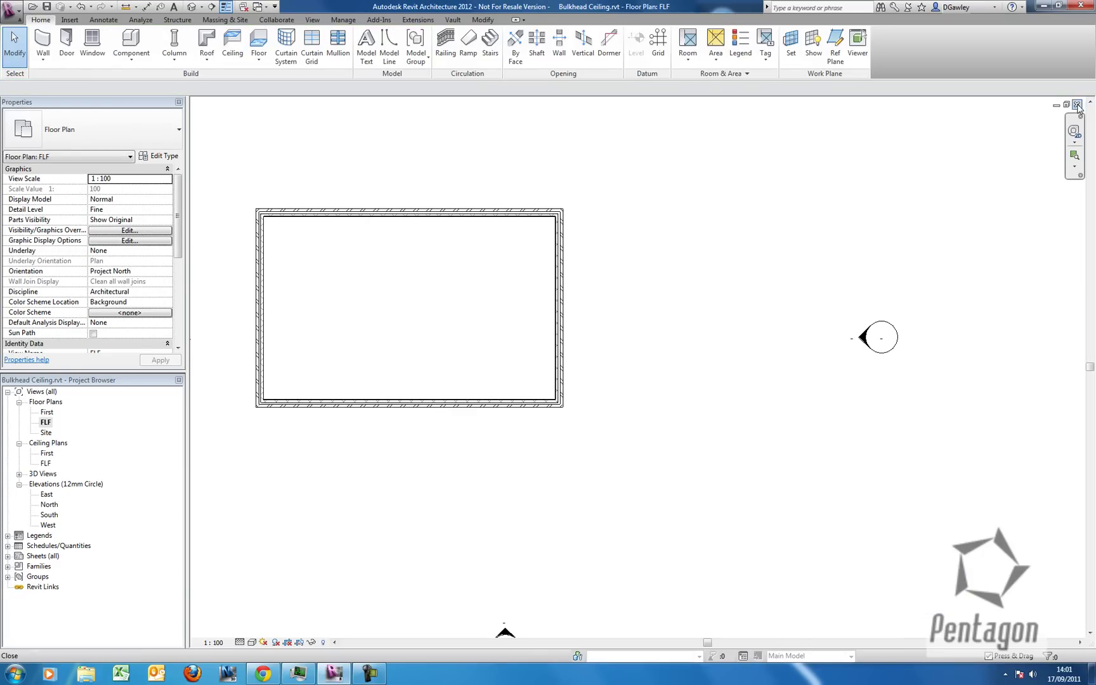
left_click(1077, 106)
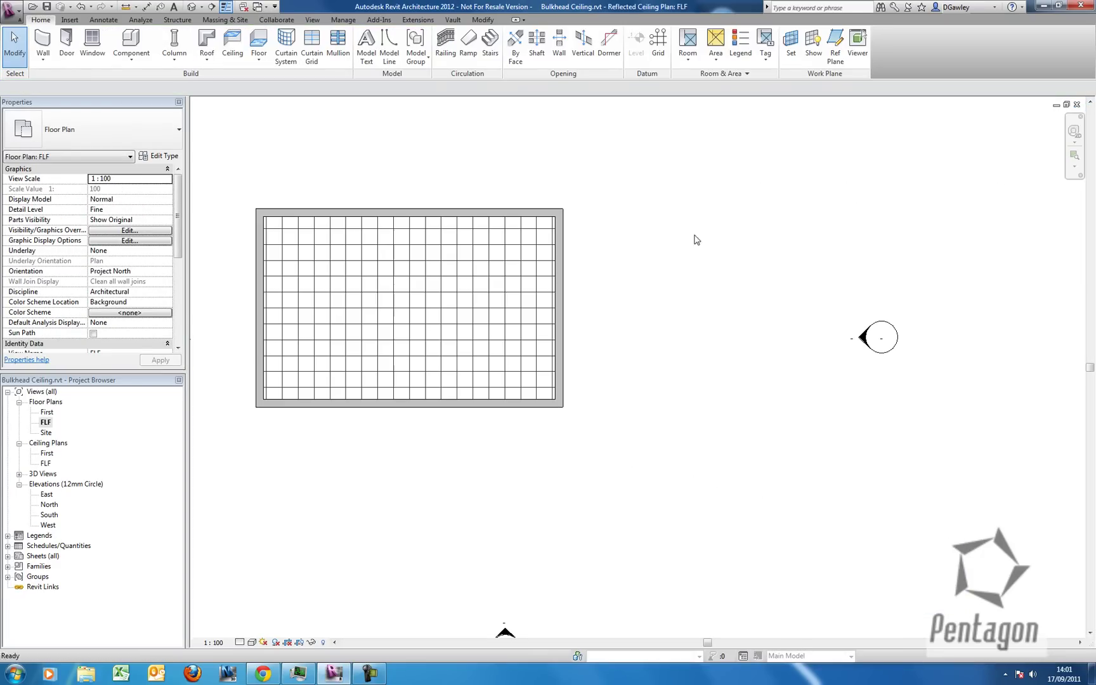
- Tile the open views with WT and zoom the 3D view to fit with ZF
key("w")
key("t")
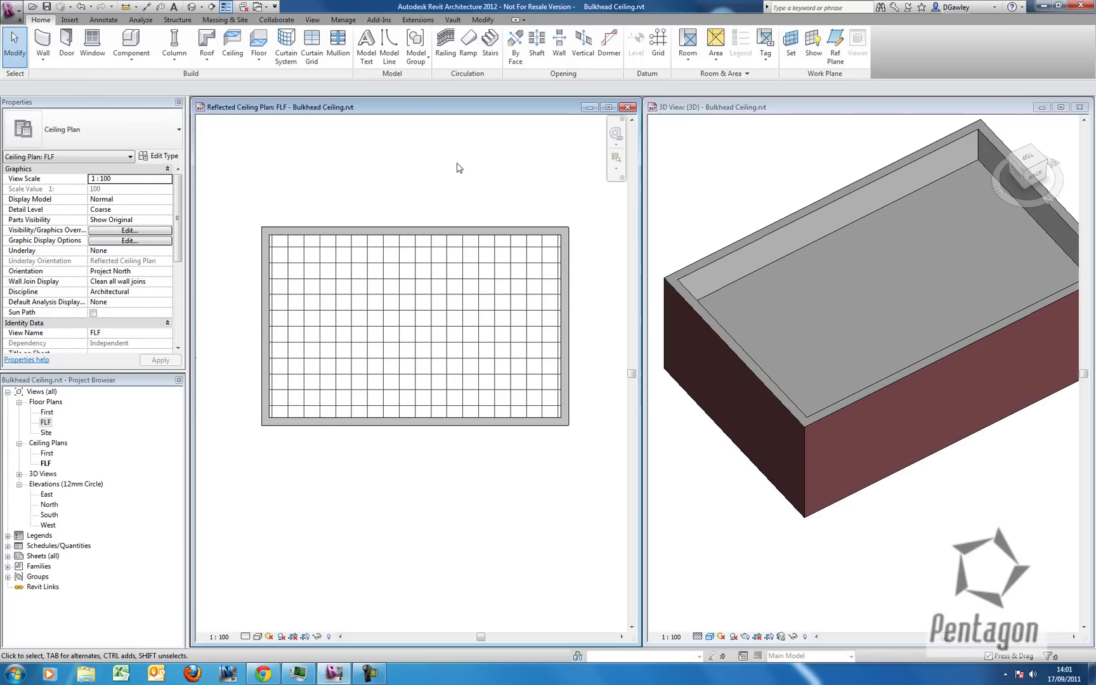
left_click(761, 218)
key("z")
key("f")
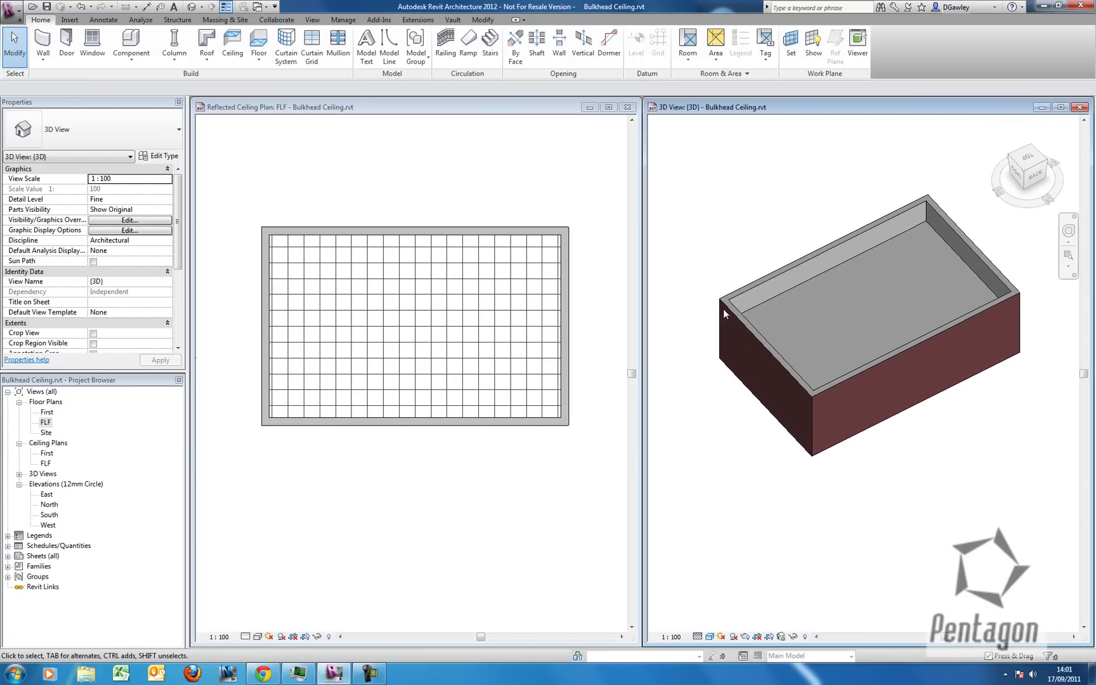
left_click(525, 194)
left_click(700, 285)
left_click(338, 443)
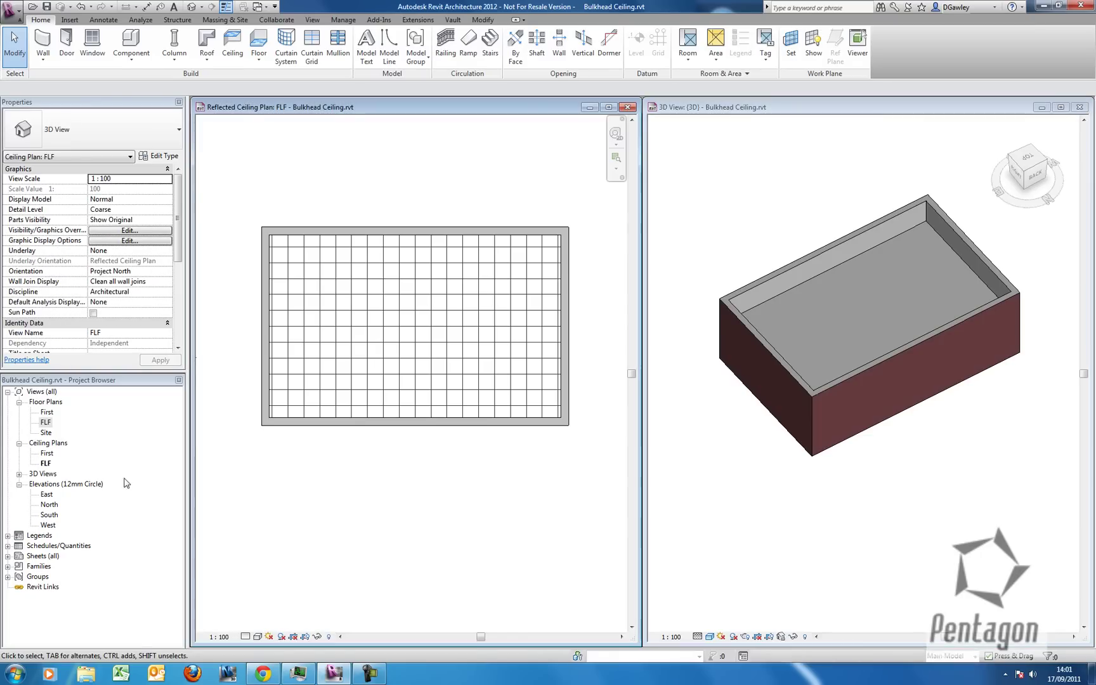
- Open the East elevation full-size and set its scale to 1:20
double_click(45, 495)
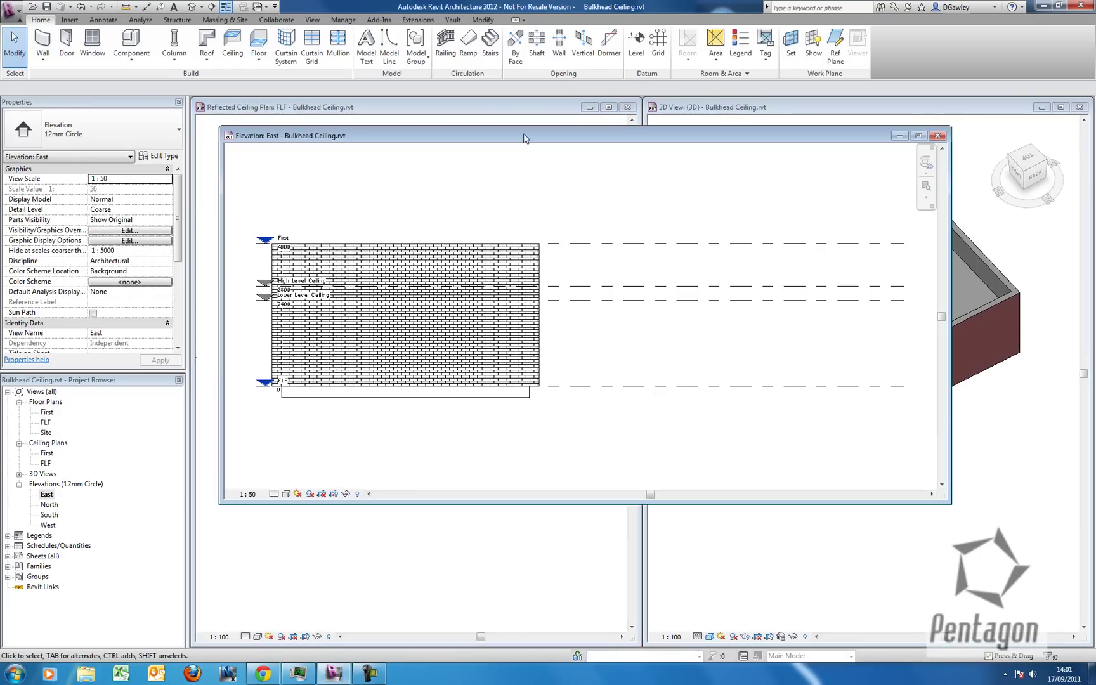
double_click(524, 136)
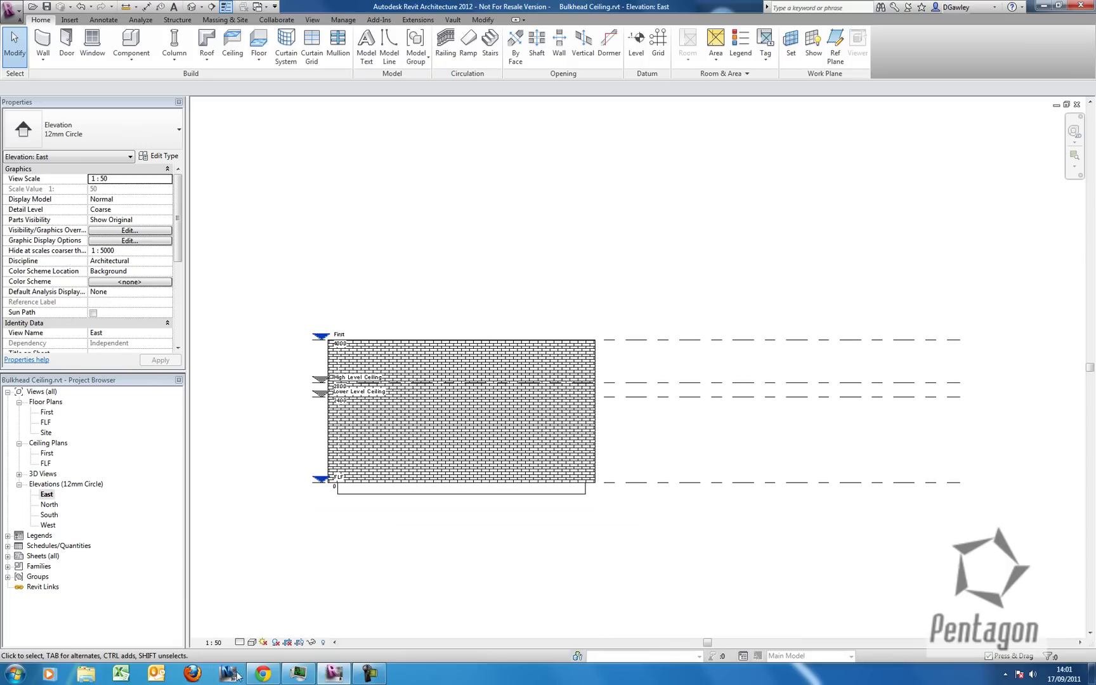
left_click(213, 642)
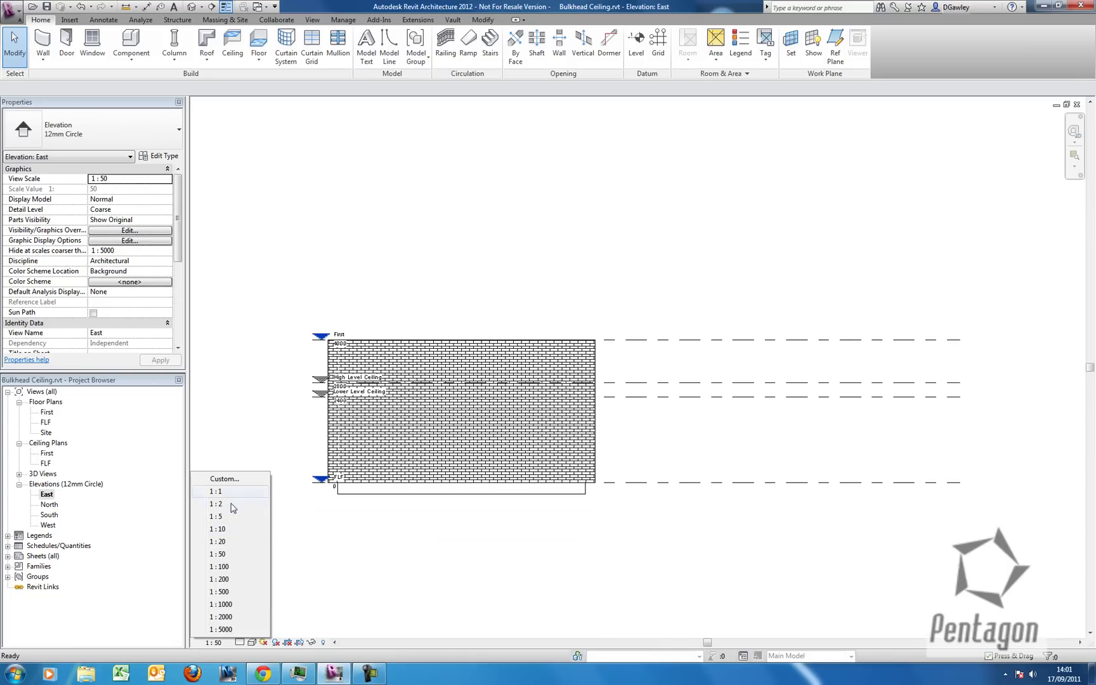
left_click(218, 550)
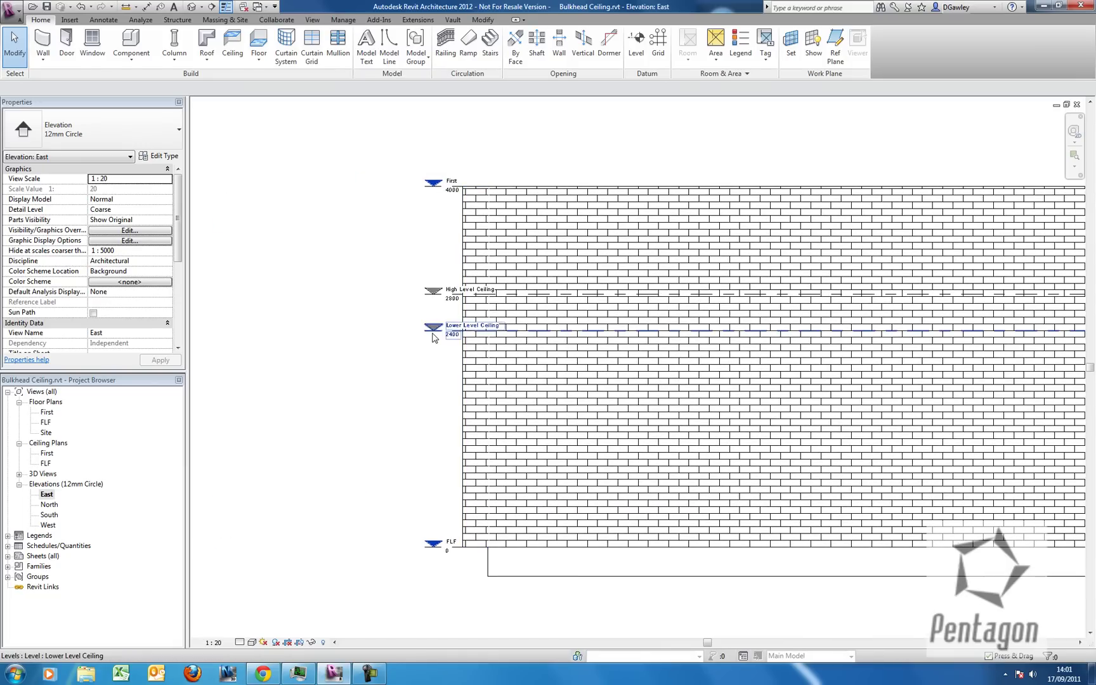
- Drag the level heads further left, clear of the brick wall
left_click(433, 336)
left_click_drag(425, 330, 379, 331)
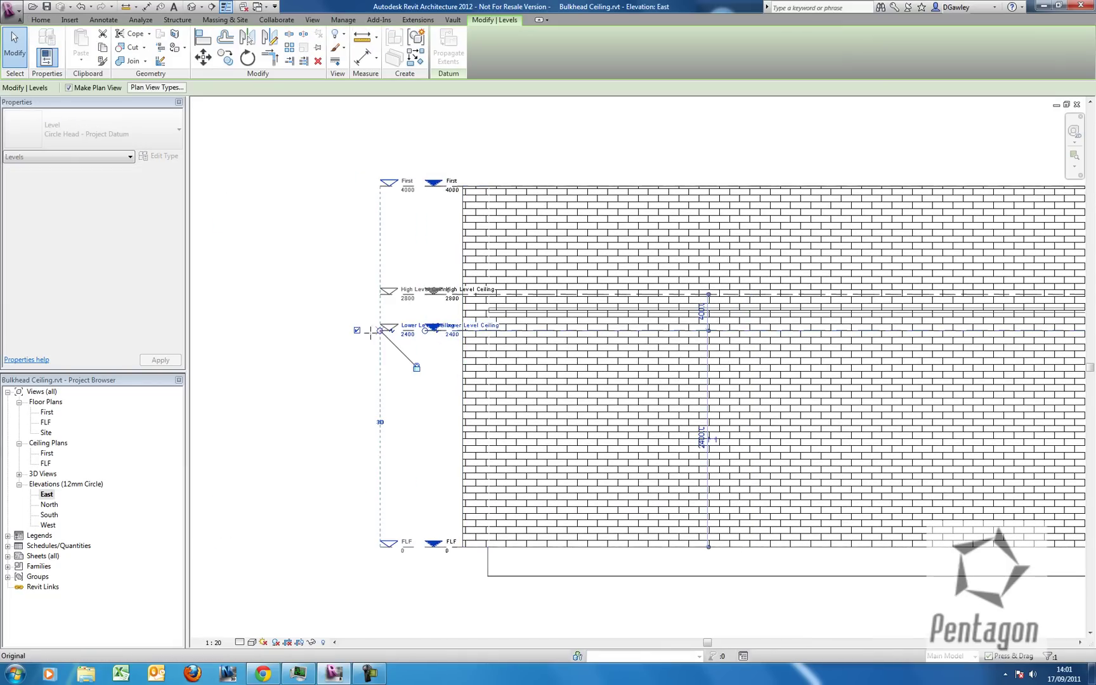
left_click(442, 314)
scroll(421, 308, "up", 2)
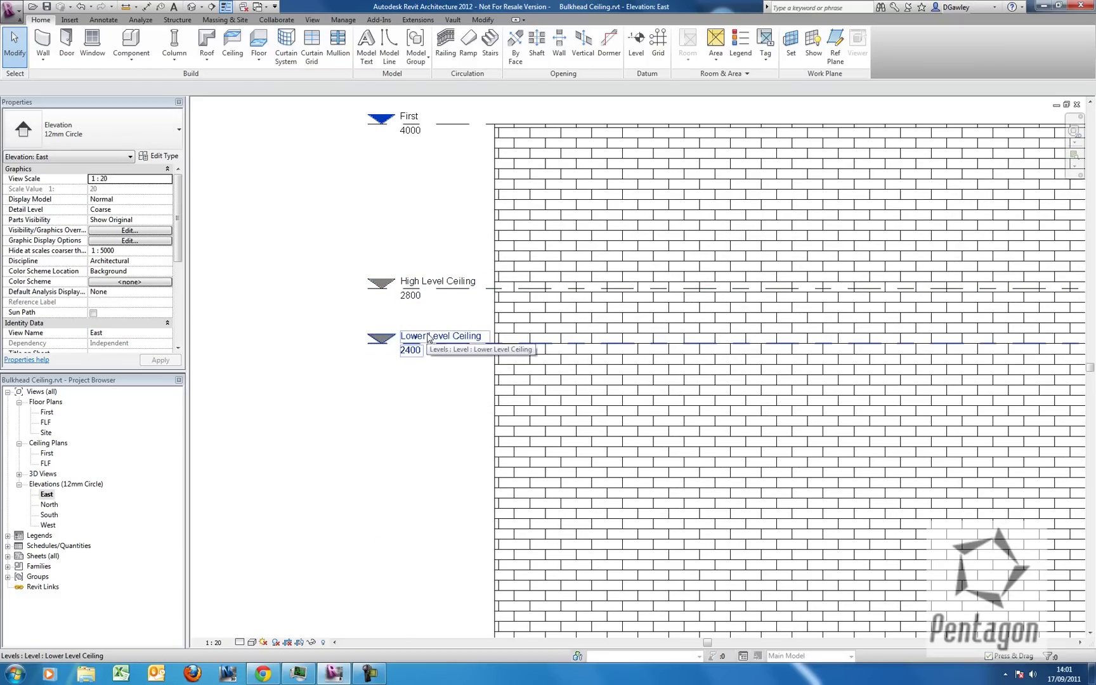
scroll(429, 336, "down", 1)
scroll(429, 336, "down", 1)
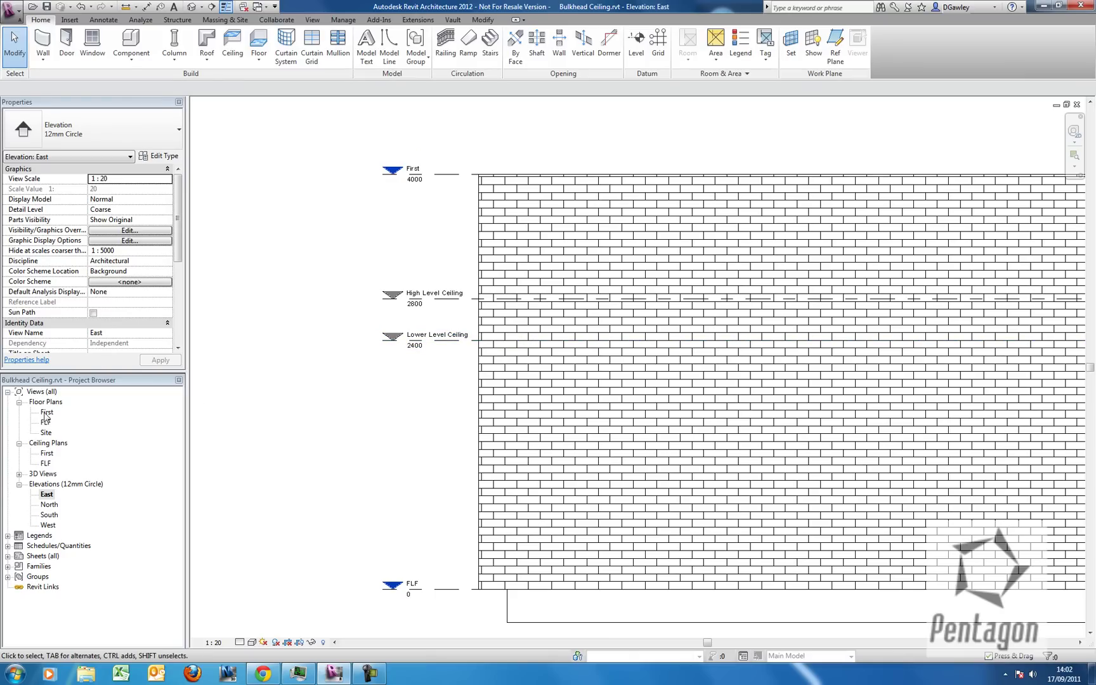
left_click(638, 41)
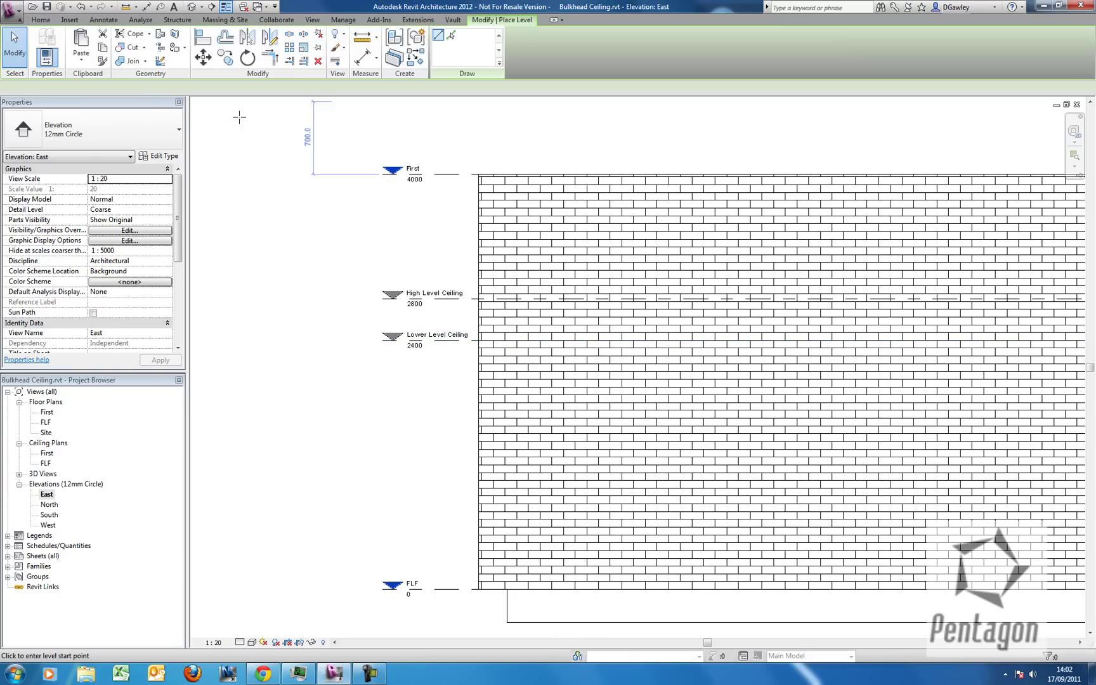
left_click(86, 88)
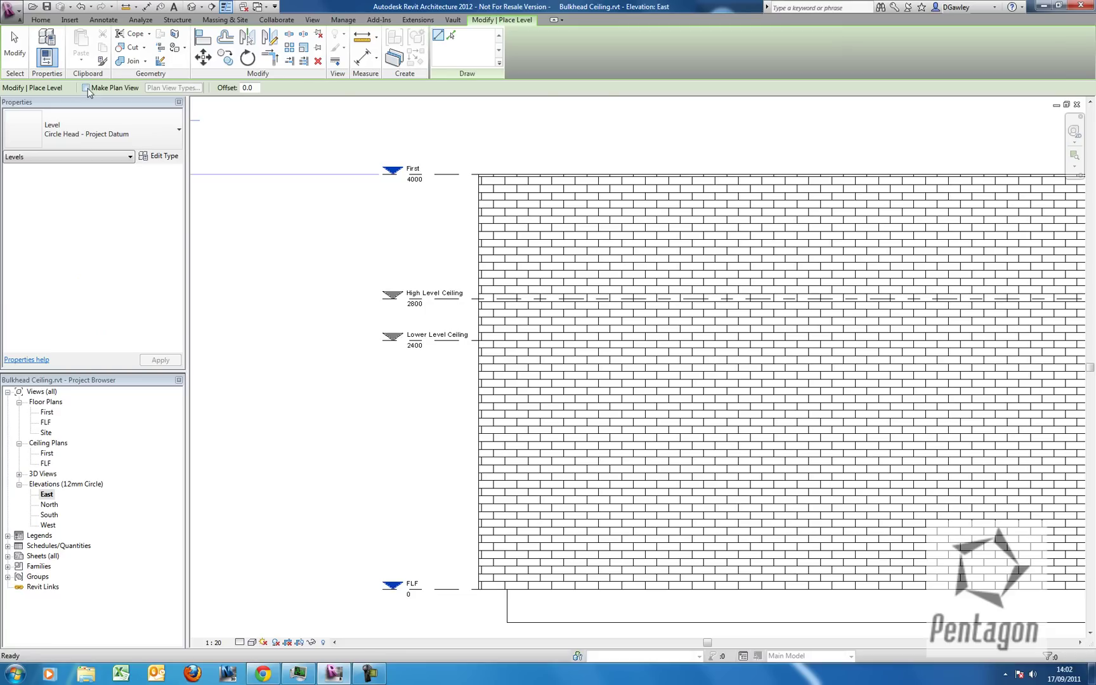
left_click(87, 88)
left_click(86, 89)
left_click(87, 88)
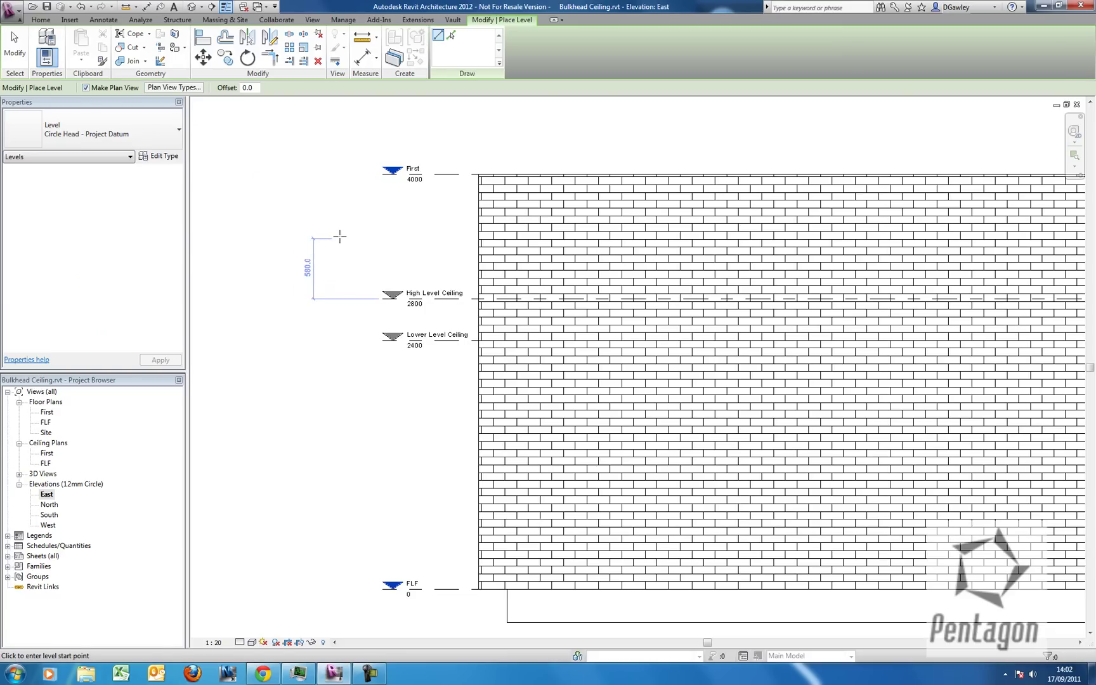
key("Escape")
key("Escape")
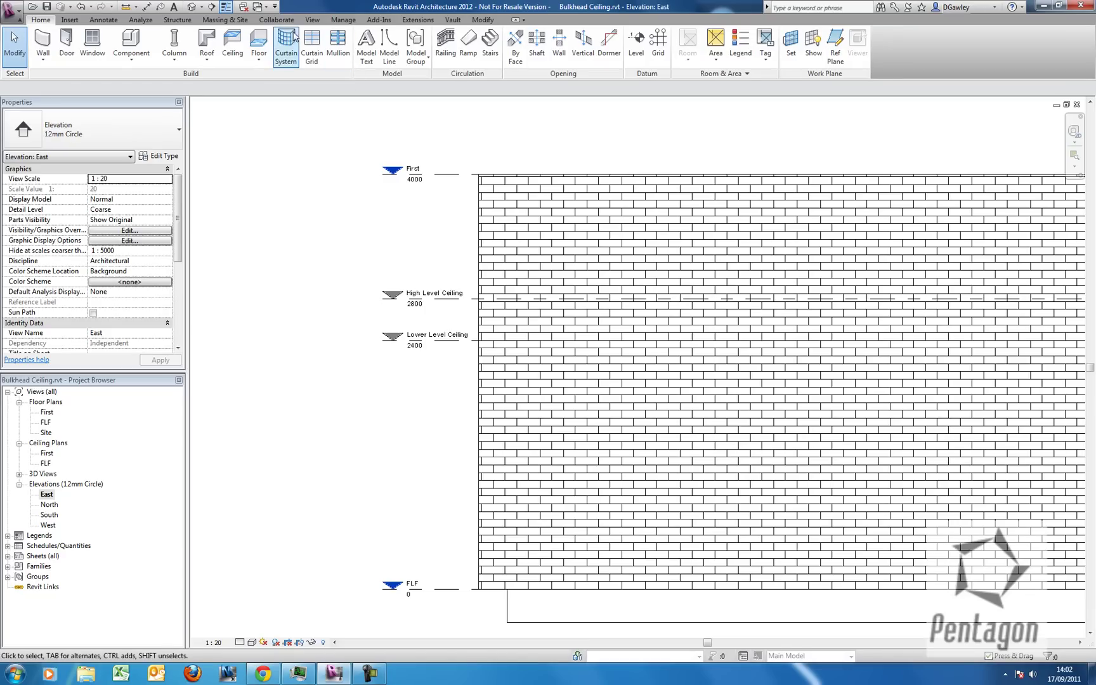
- Start a new floor plan, try the Lower and High Level Ceiling levels, then cancel
left_click(311, 19)
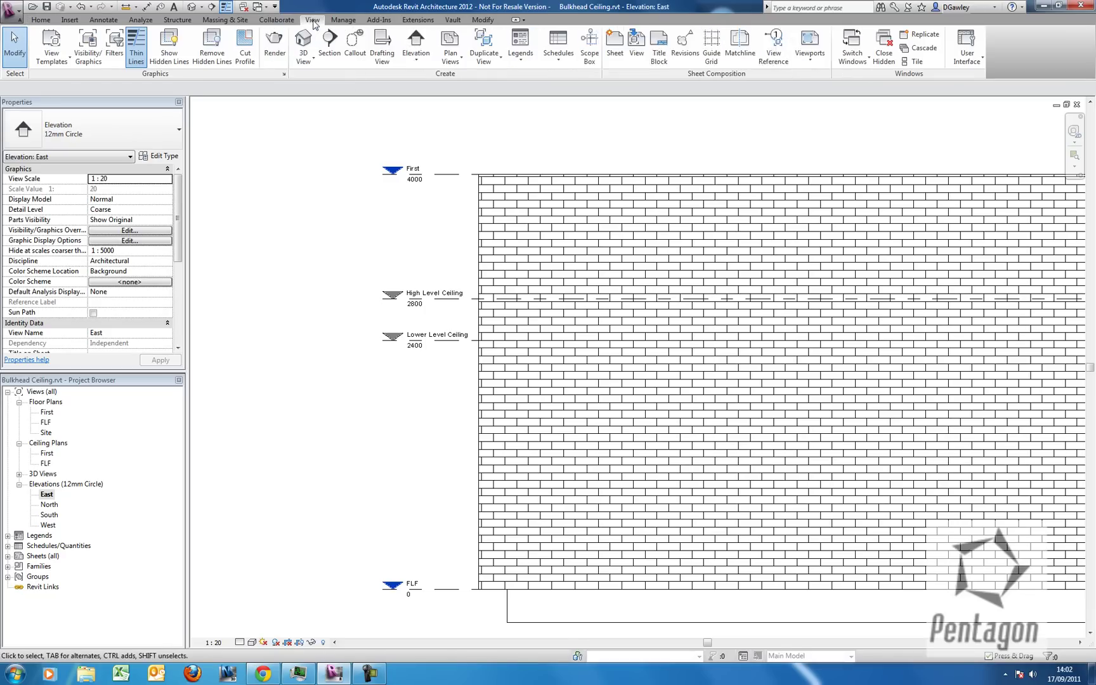
left_click(448, 57)
left_click(469, 83)
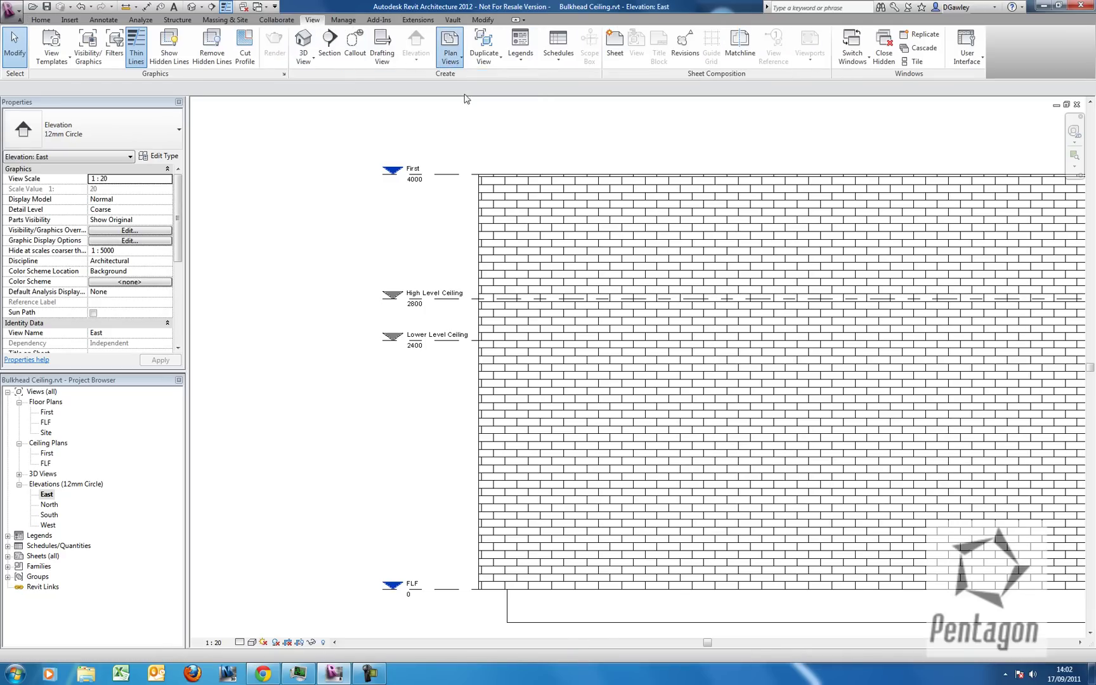
left_click(501, 287)
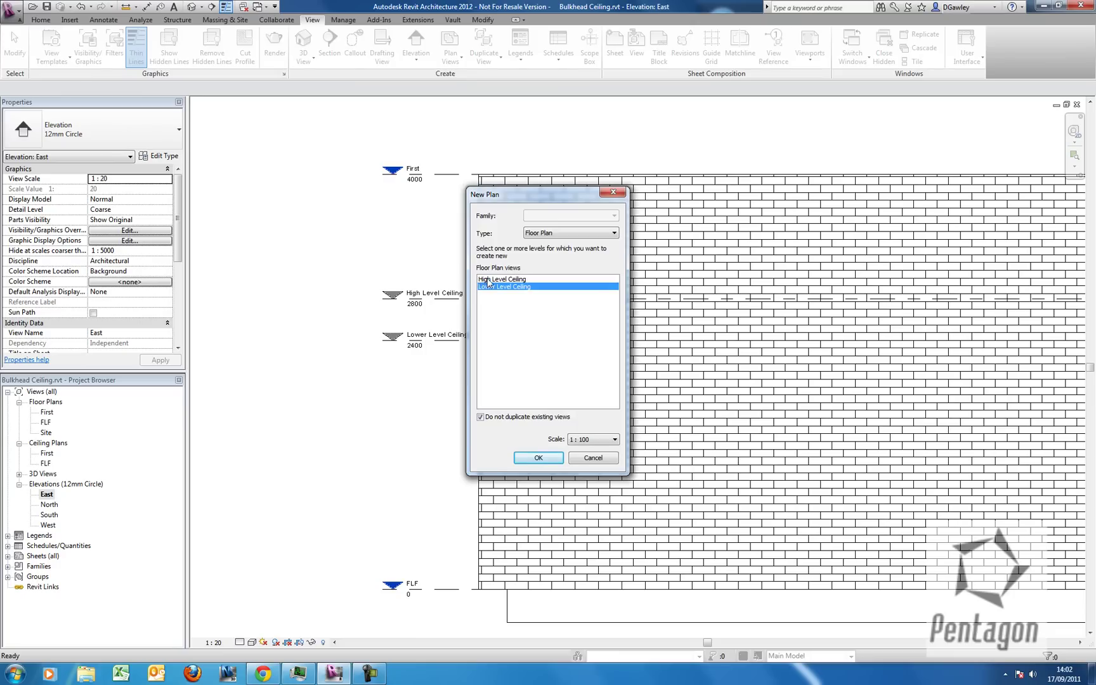
left_click(488, 280)
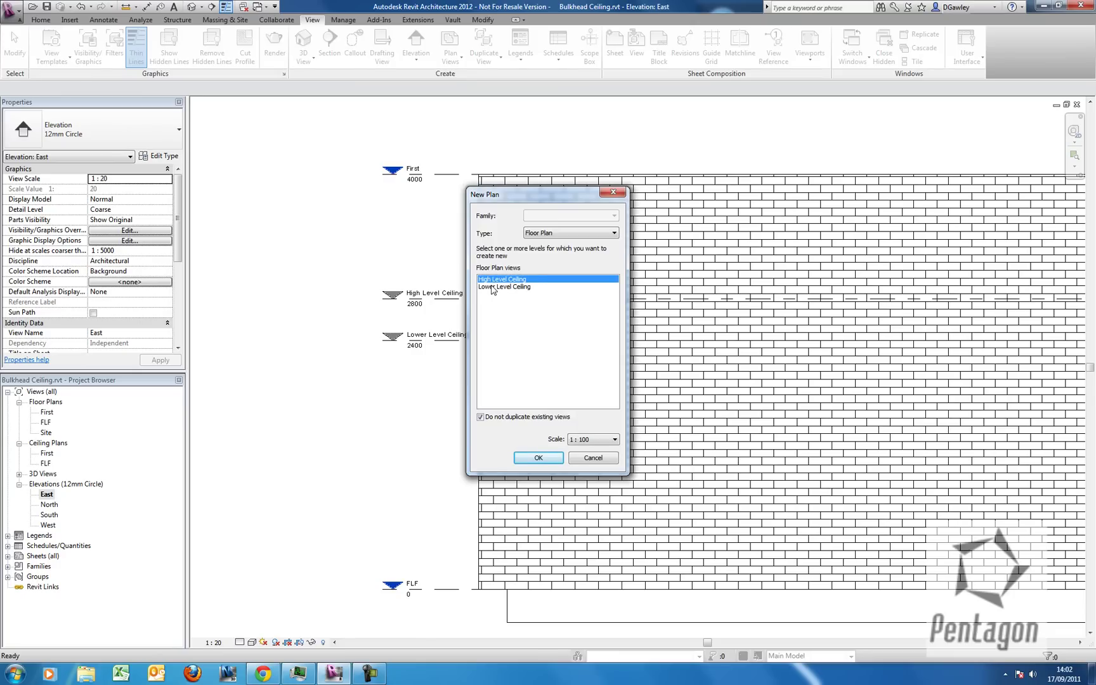
left_click(493, 289)
left_click(589, 464)
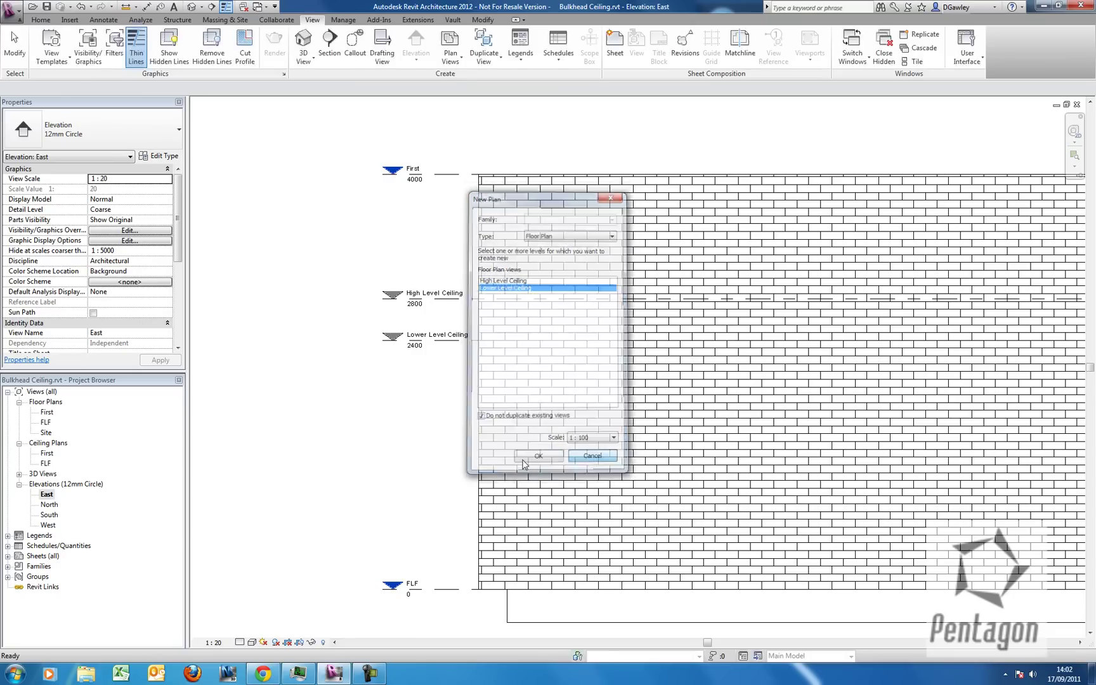
middle_click_drag(405, 318, 298, 328)
- Tile the FLF ceiling plan beside the 3D view
key("ctrl+Tab")
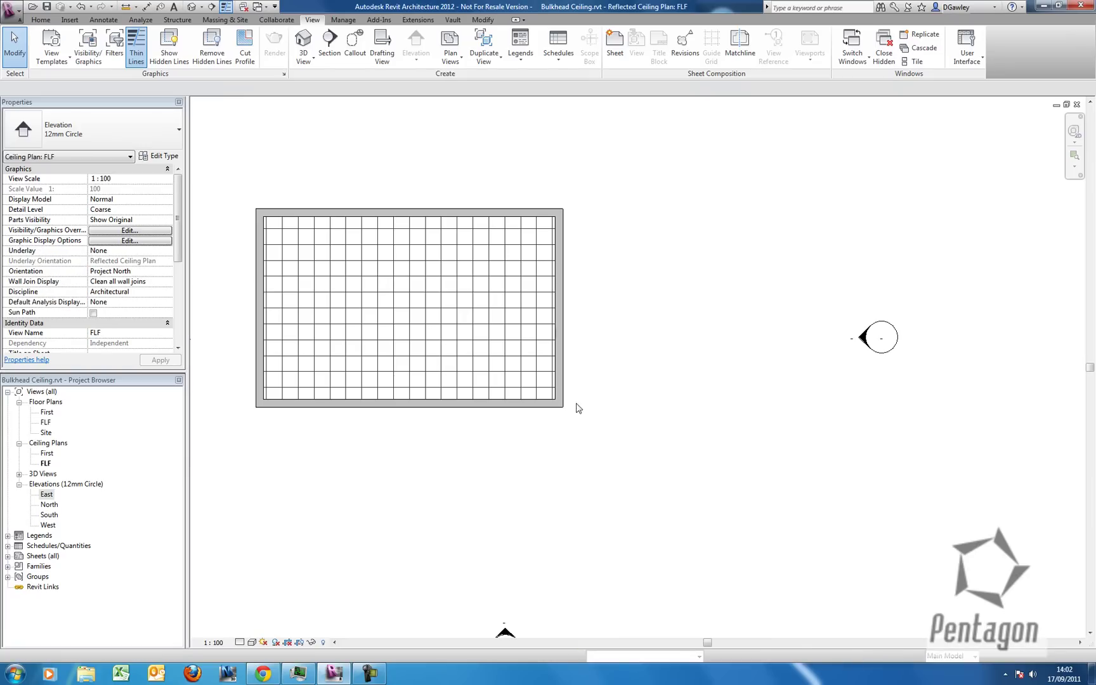
key("w")
key("t")
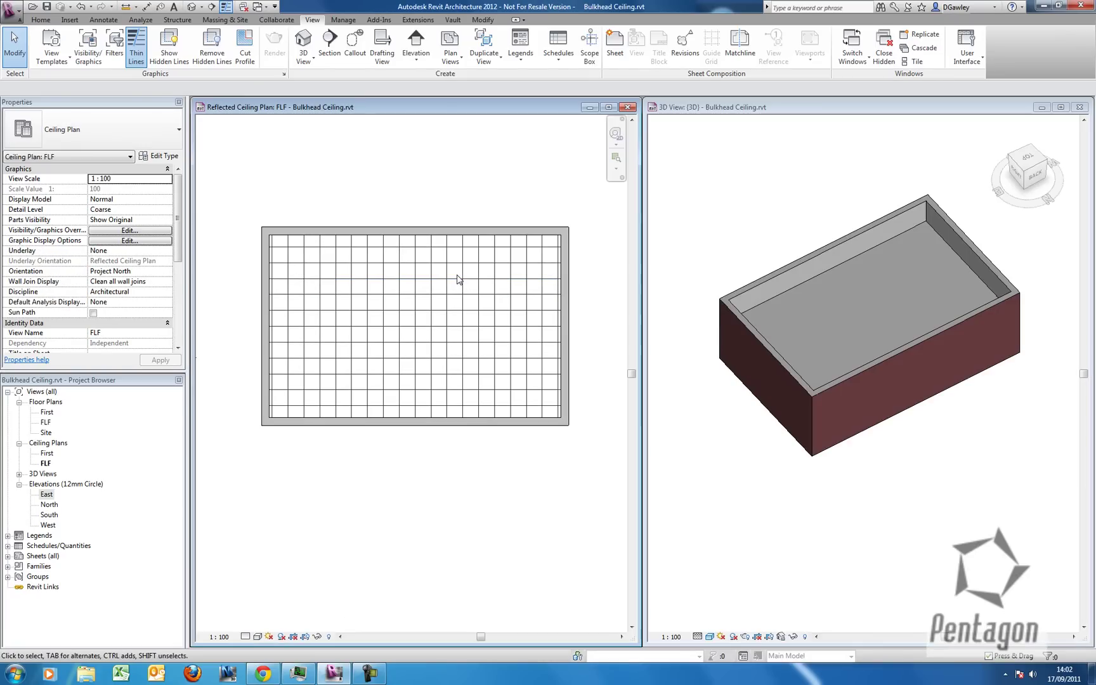
left_click(716, 206)
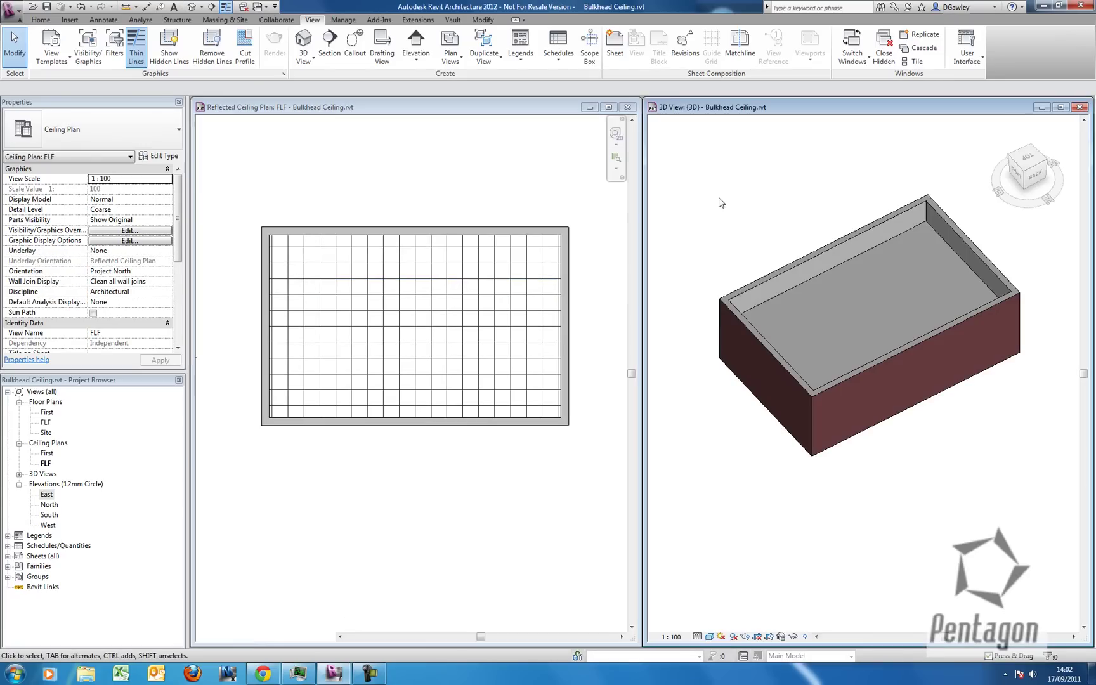
- Host the grid ceiling on High Level Ceiling with a 0.0 height offset
left_click(805, 278)
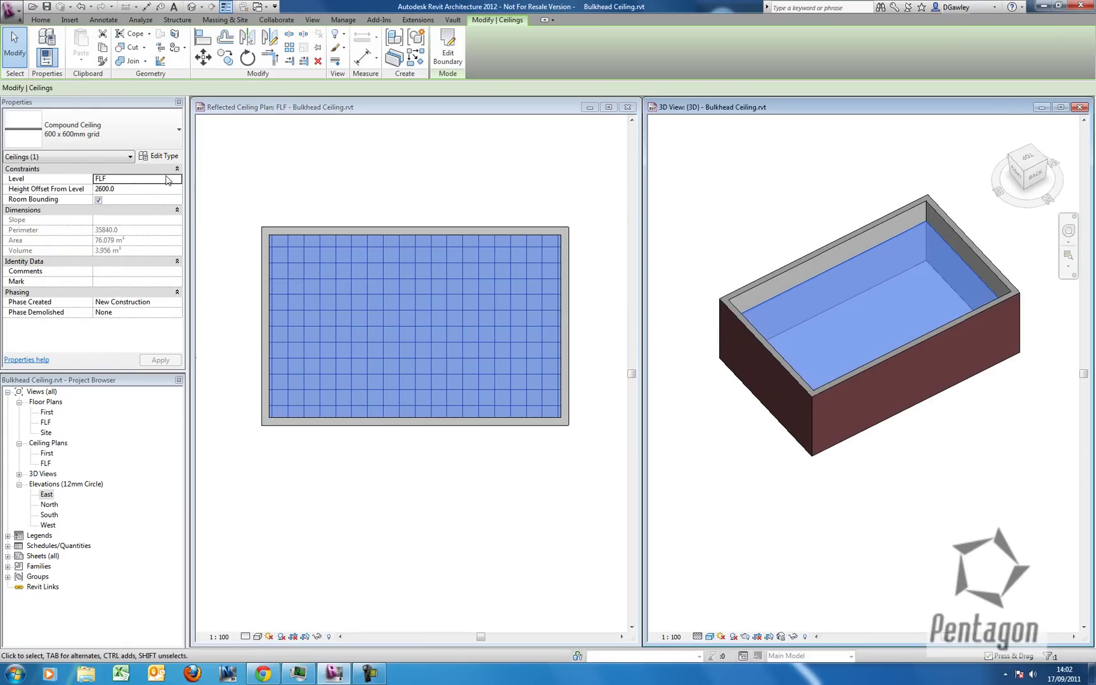
left_click(136, 189)
type("0.0")
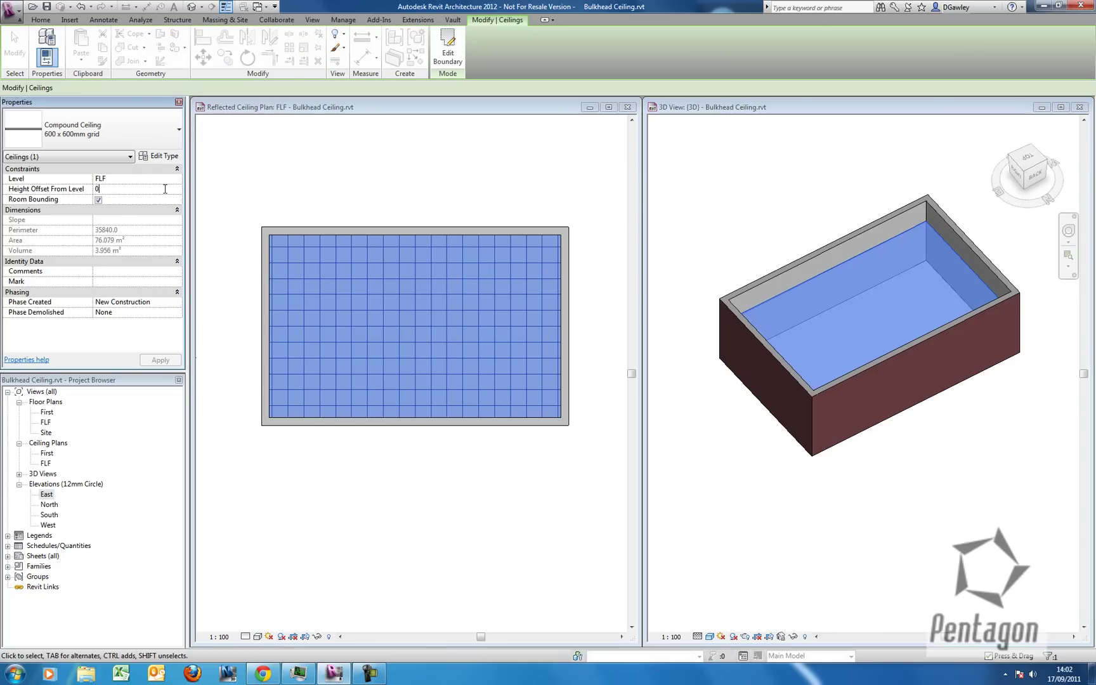
left_click(177, 180)
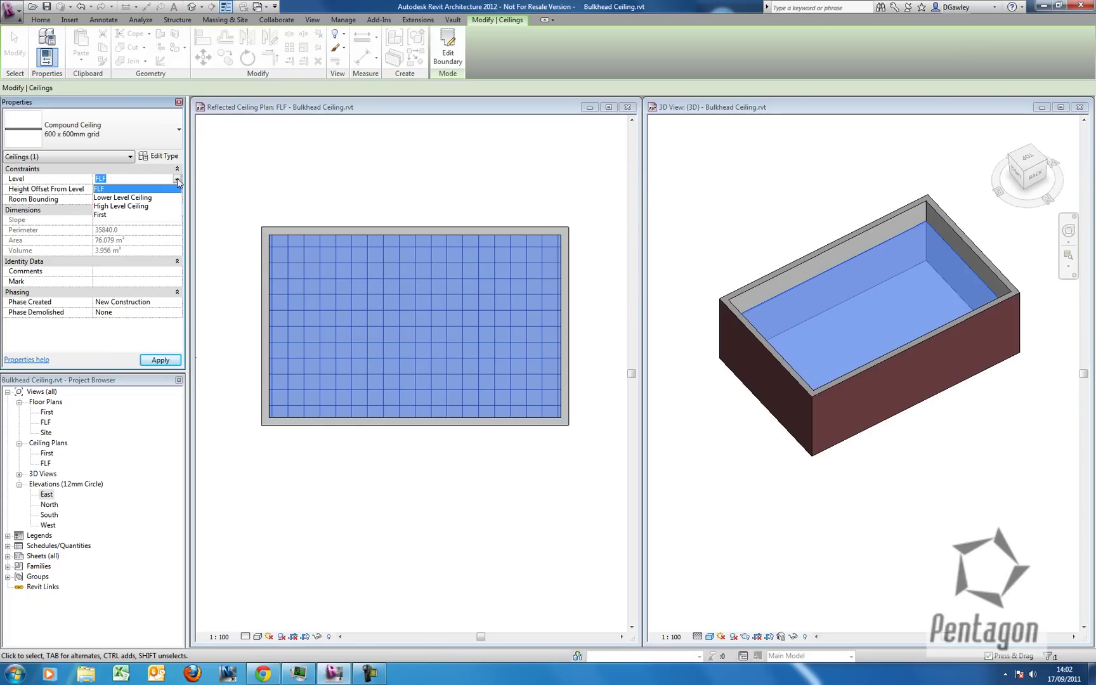
left_click(140, 207)
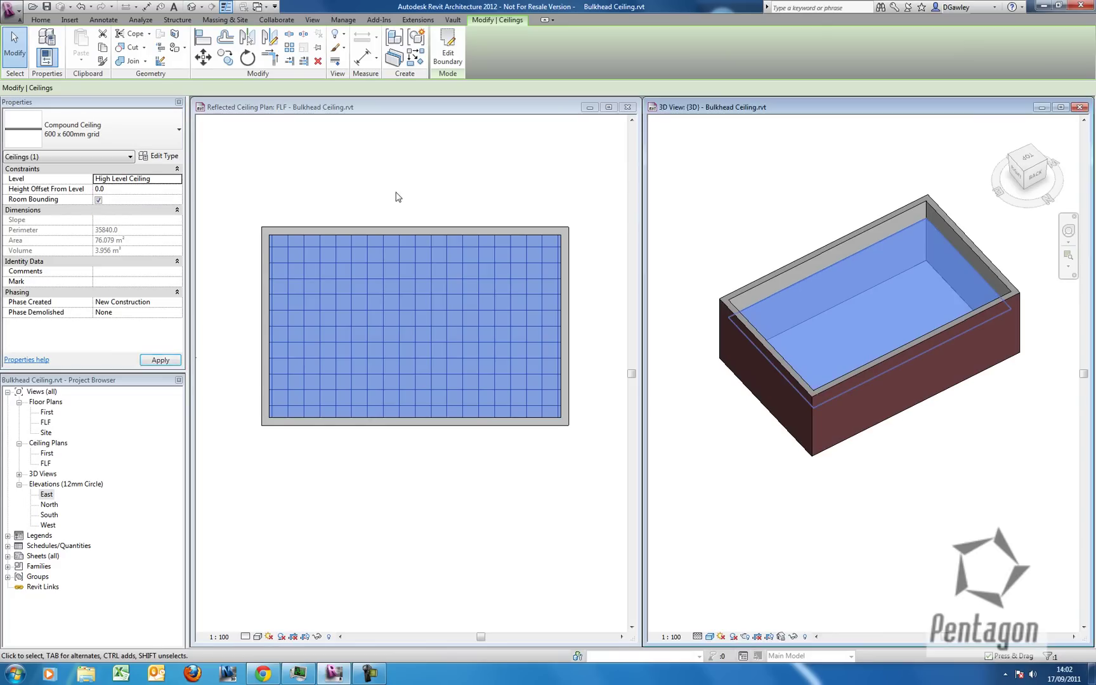
key("Escape")
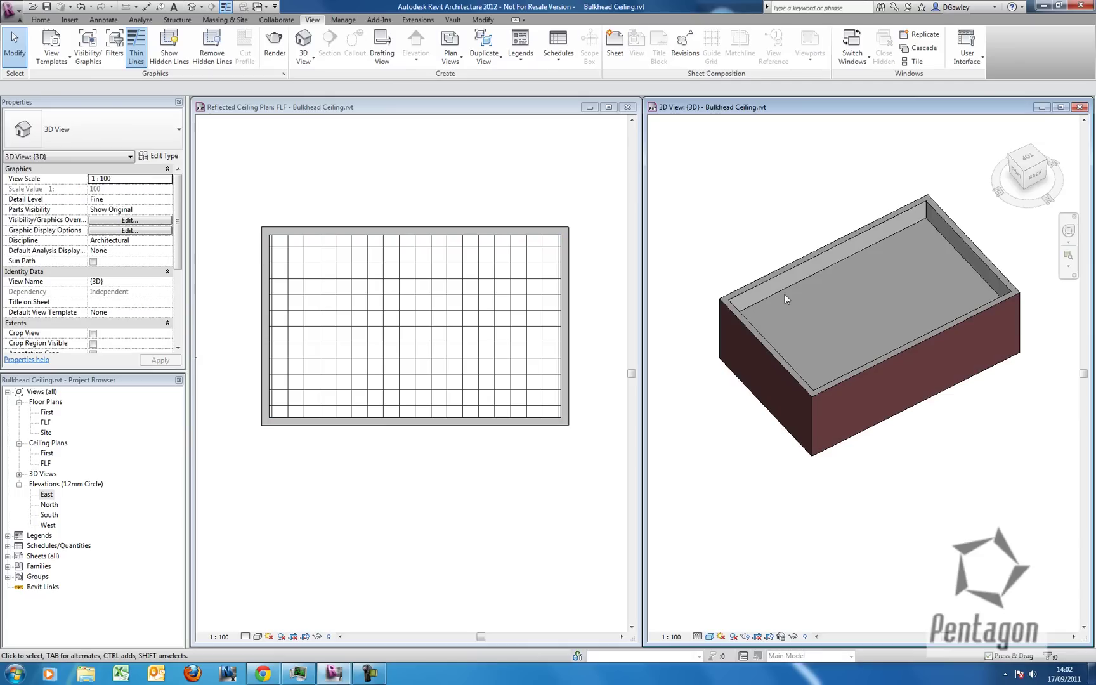
left_click(785, 290)
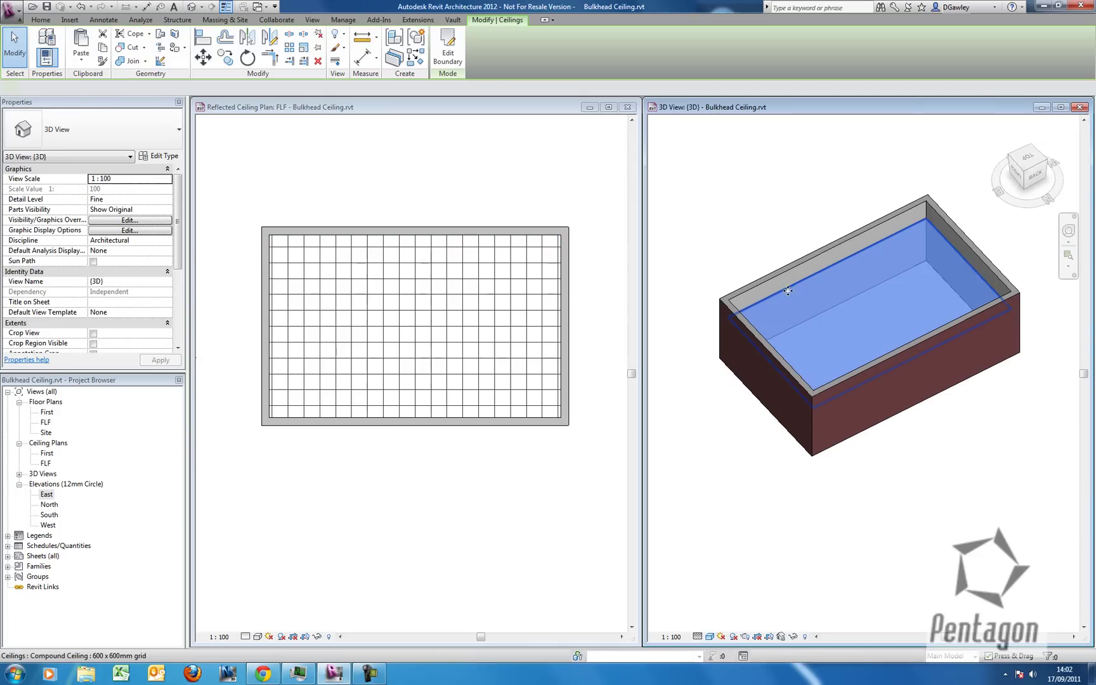
- Edit the ceiling boundary and set the rectangle boundary tool's offset to -500
left_click(440, 53)
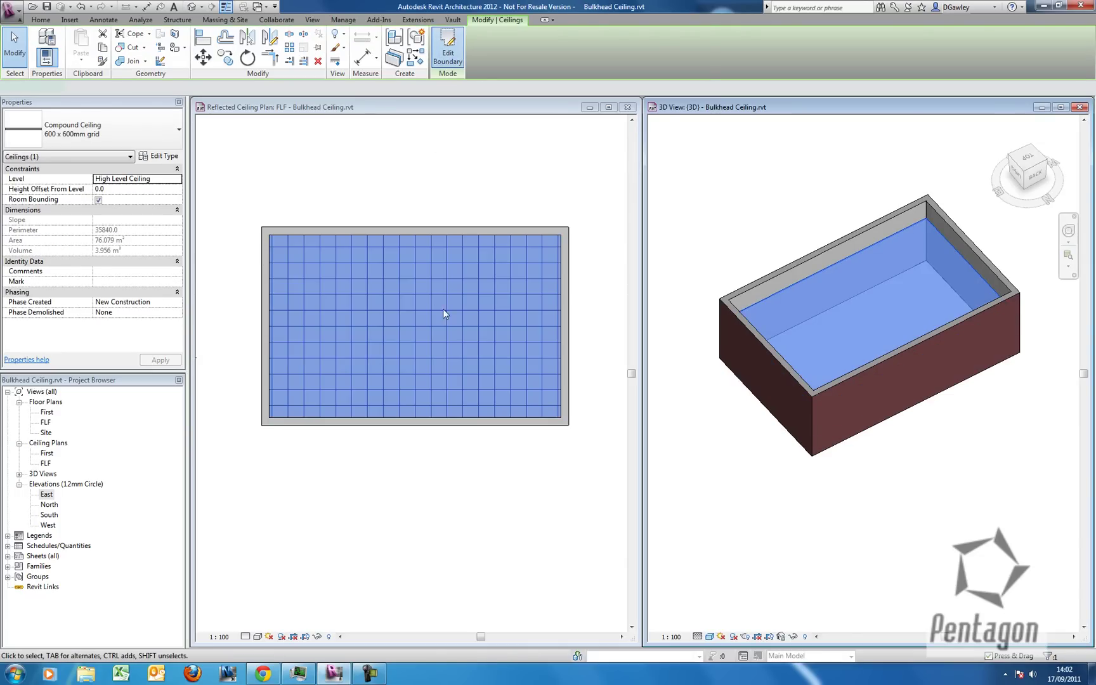
left_click(340, 249)
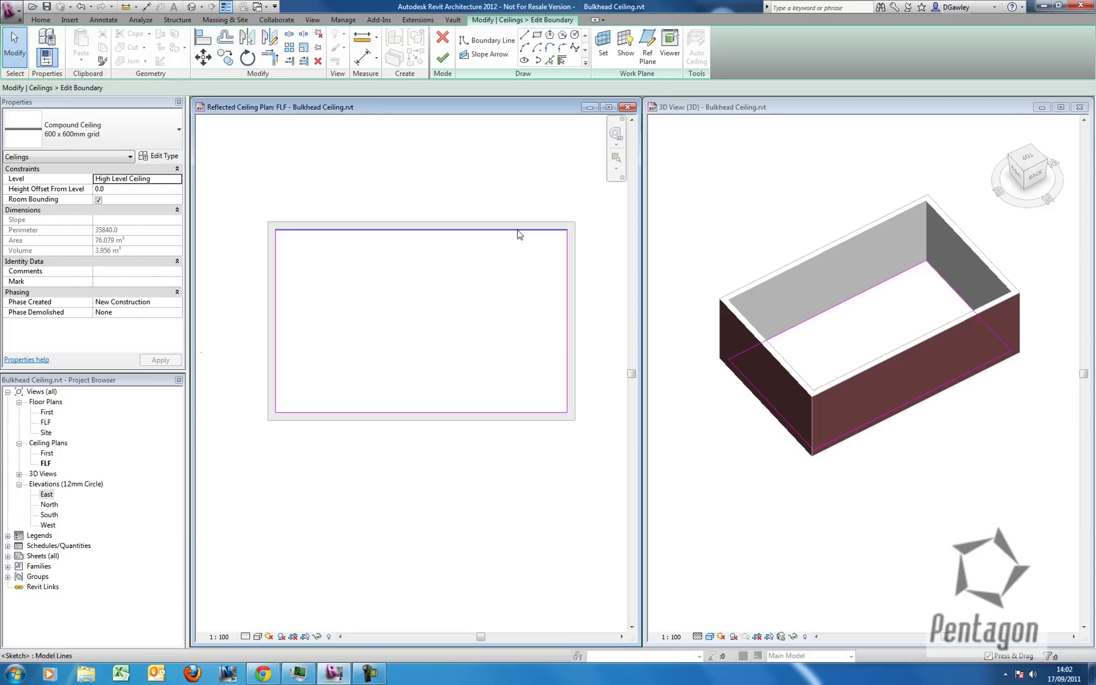
left_click(537, 35)
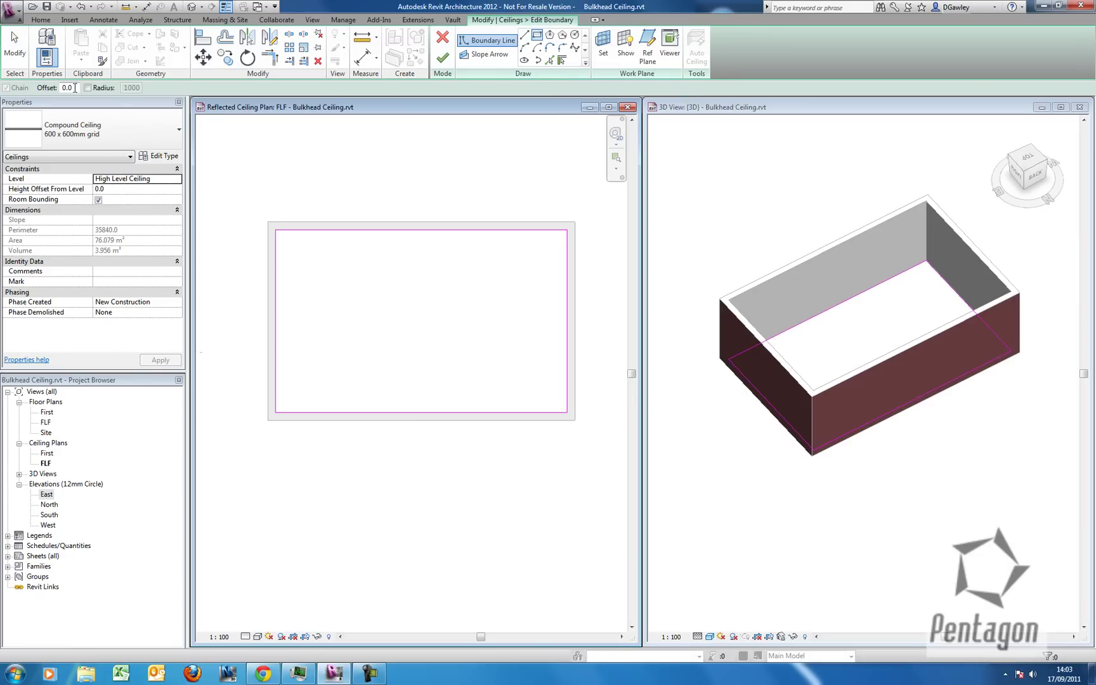
double_click(66, 88)
type("-500")
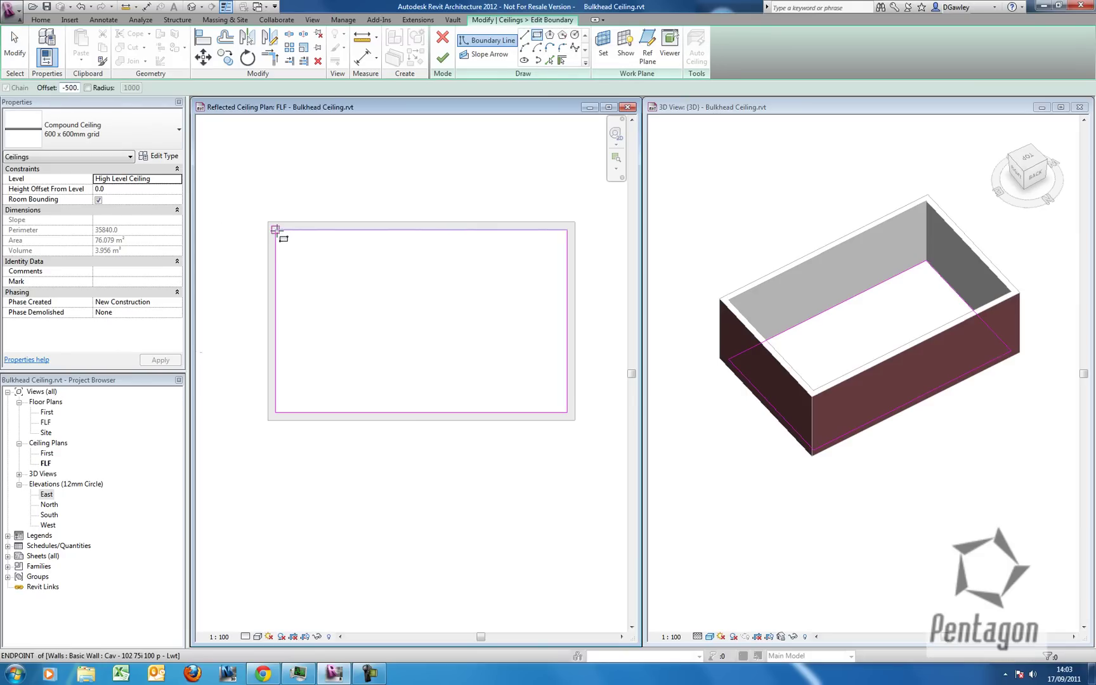
- Draw the inset rectangle from the outline's top-left to bottom-right corner, then stop drawing
left_click(276, 230)
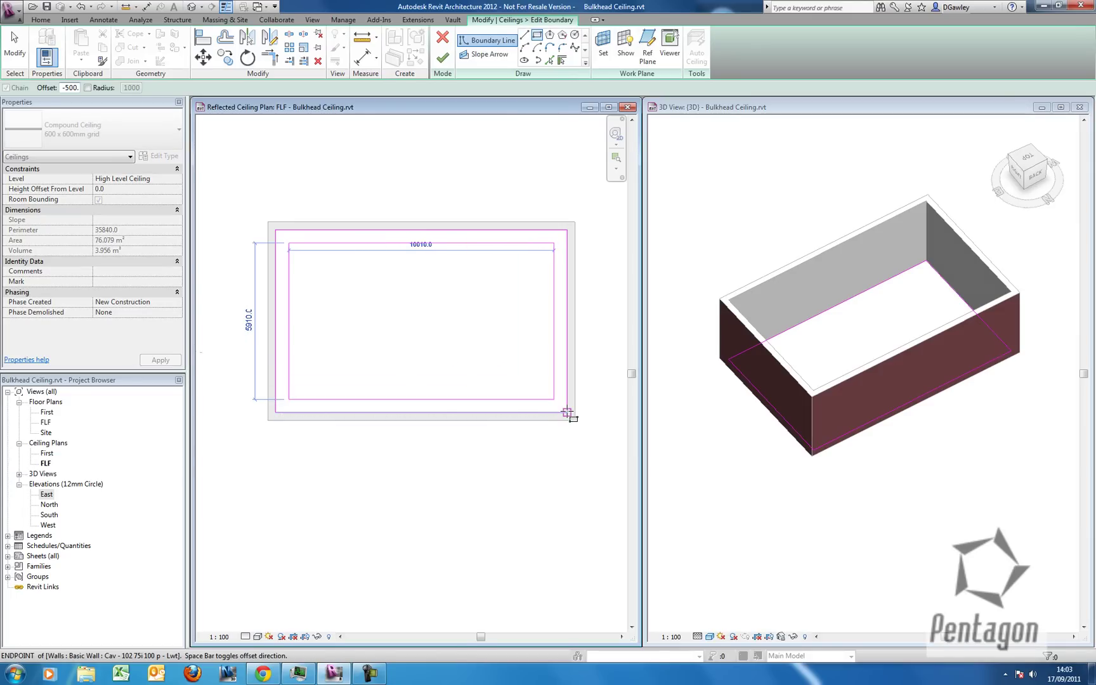
scroll(567, 413, "up", 3)
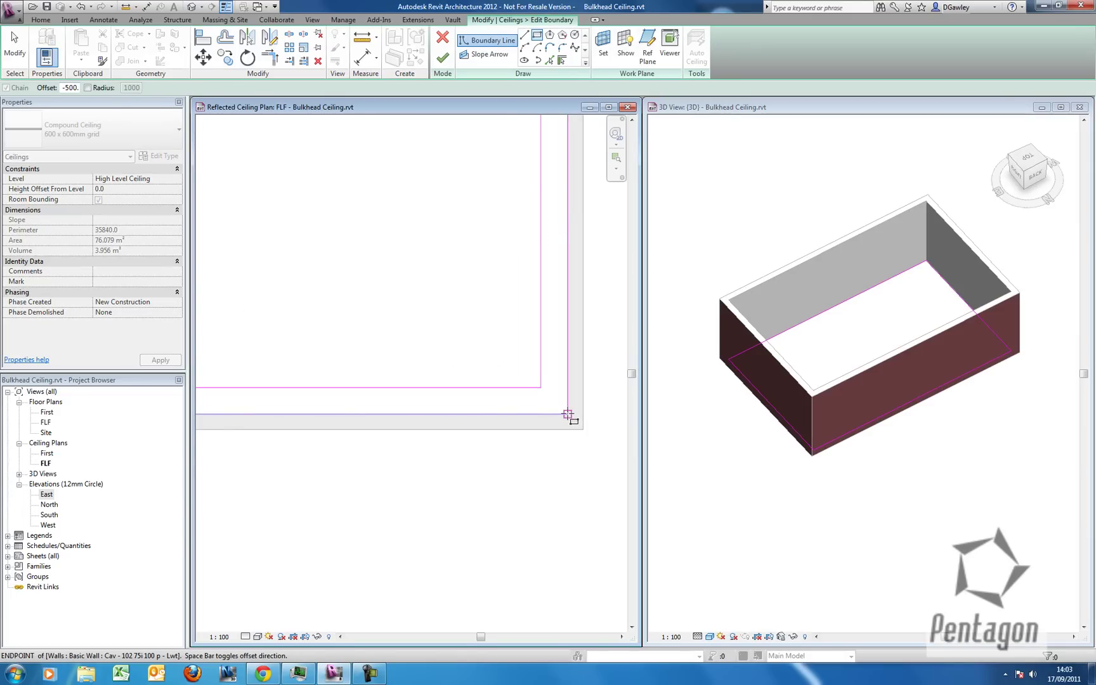
left_click(567, 413)
scroll(422, 327, "down", 4)
right_click(380, 300)
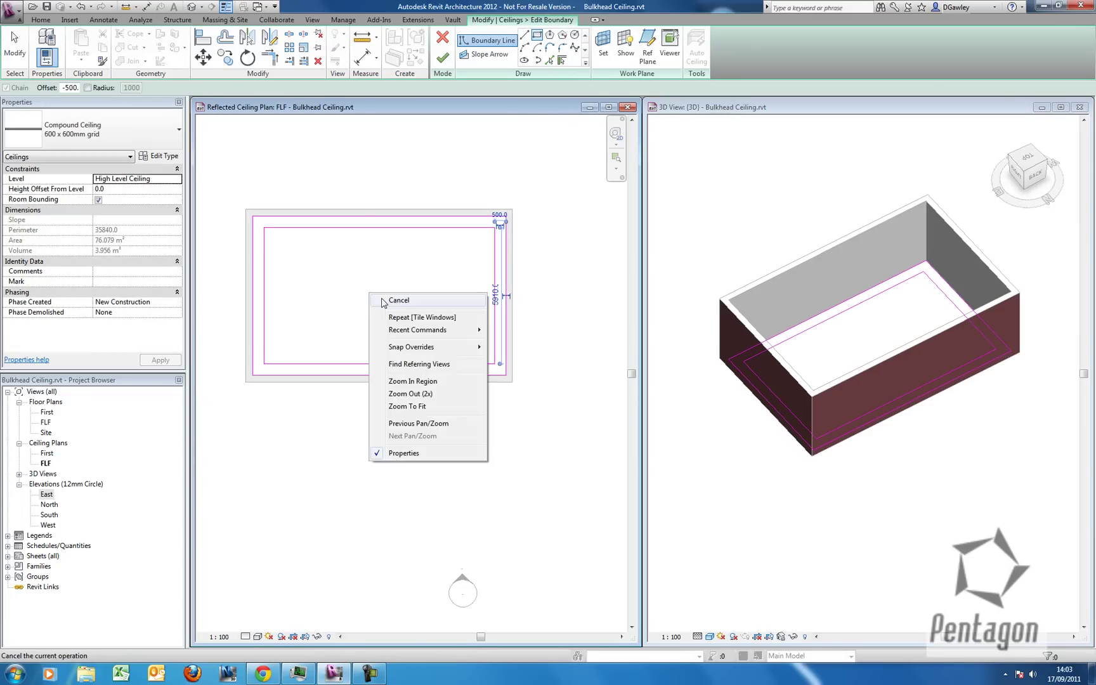
left_click(383, 301)
right_click(372, 294)
left_click(381, 300)
scroll(362, 274, "up", 2)
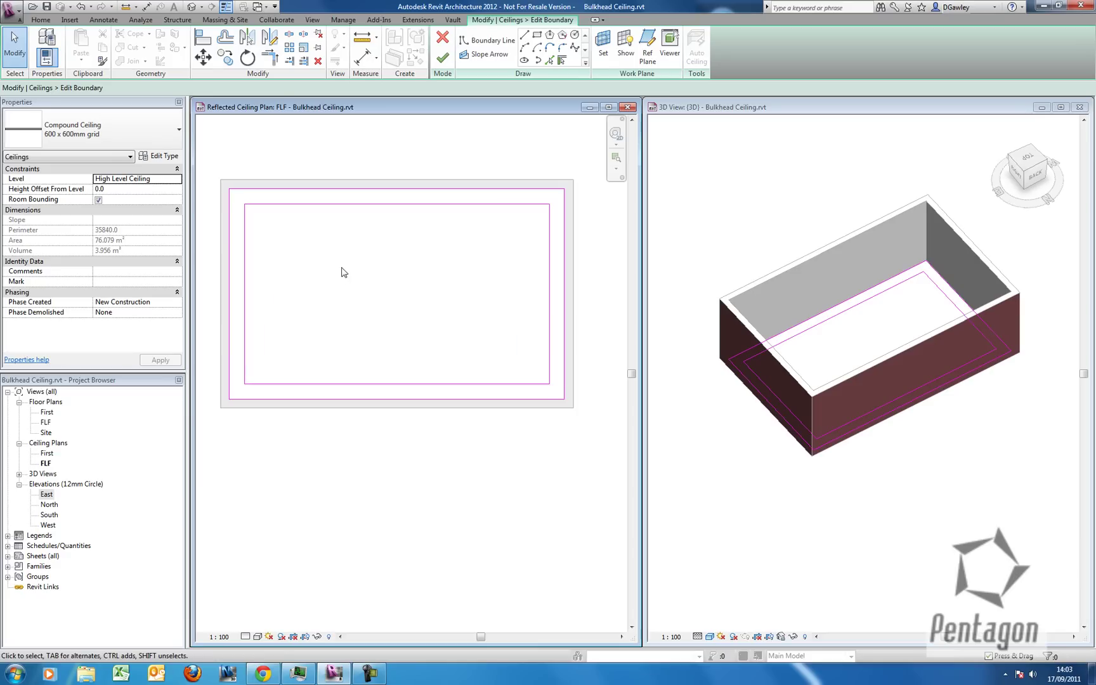
- Add aligned 500 dimensions across the left and top gaps between the boundary rectangles
middle_click_drag(342, 271, 346, 273)
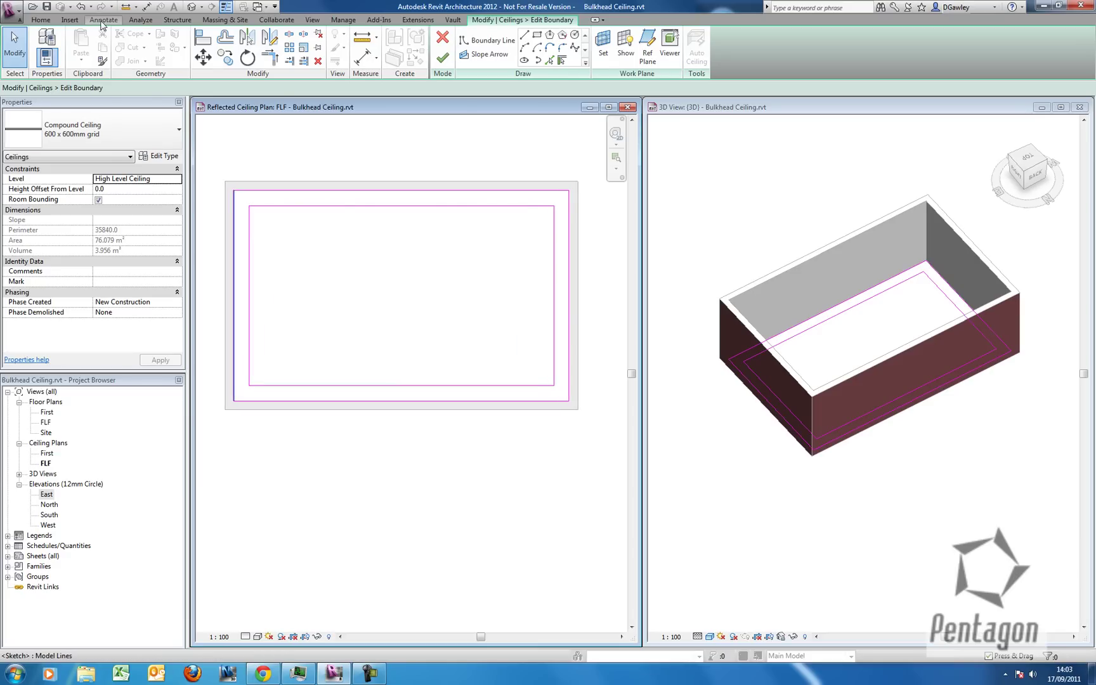
middle_click_drag(335, 271, 348, 282)
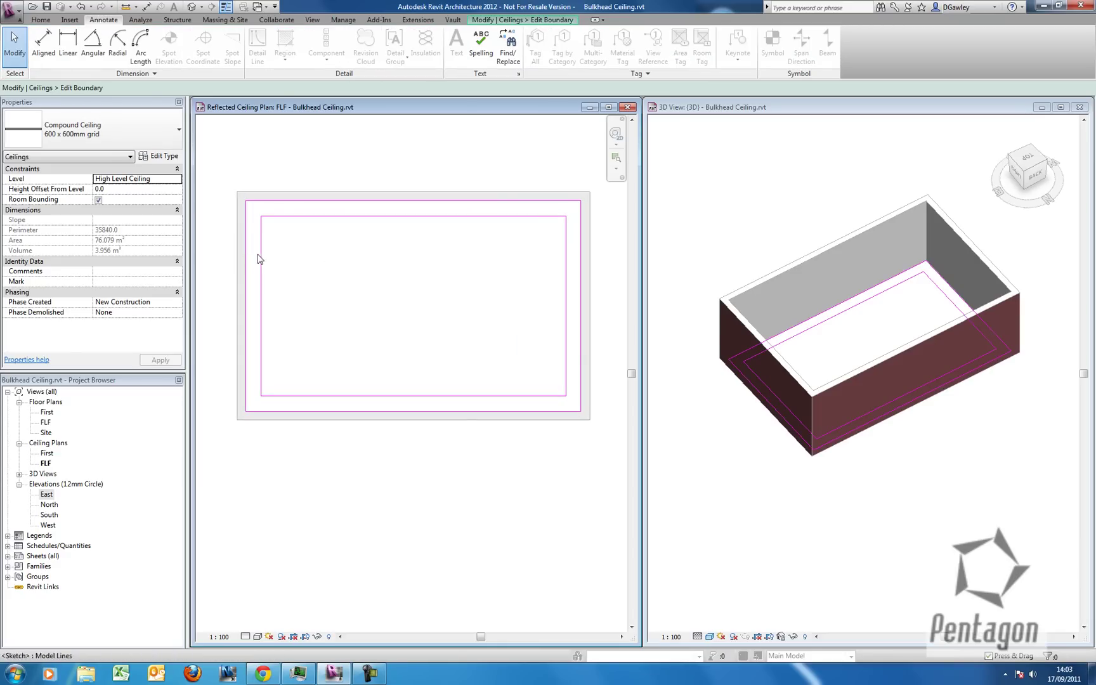
left_click(43, 45)
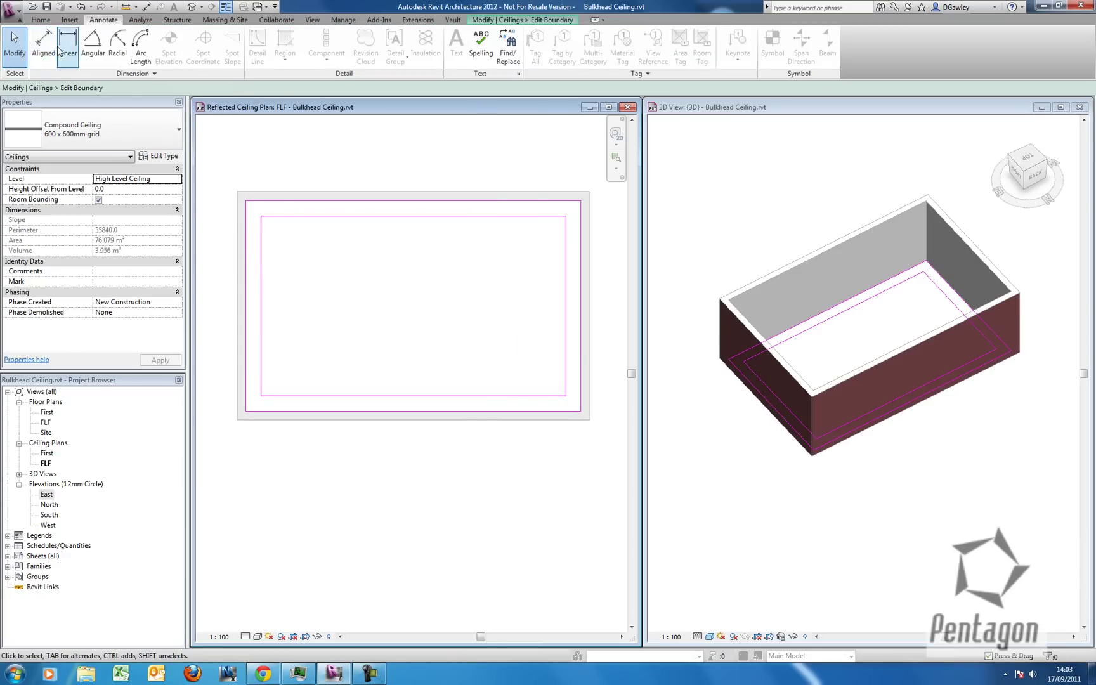
left_click(246, 254)
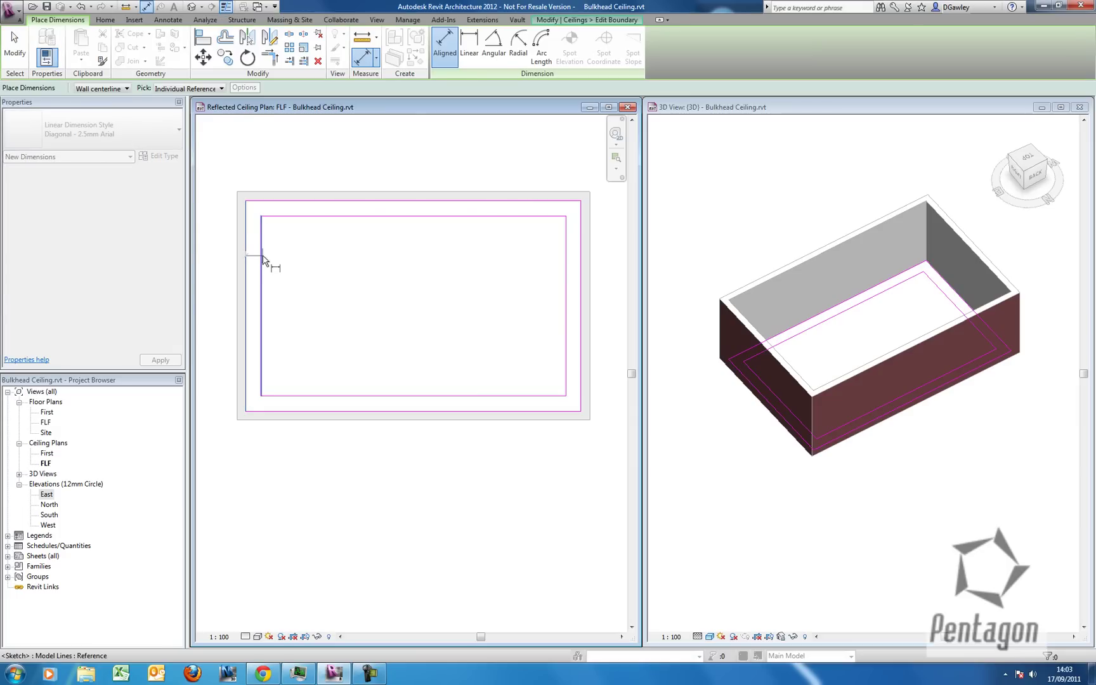
left_click(259, 166)
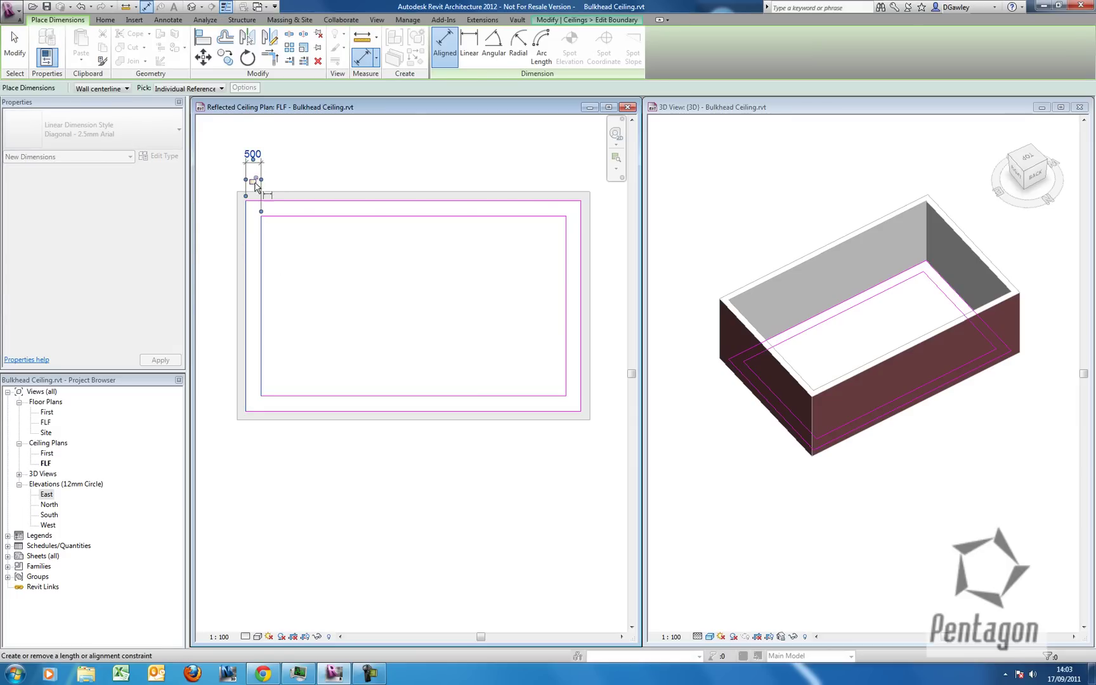
left_click(352, 202)
left_click(338, 216)
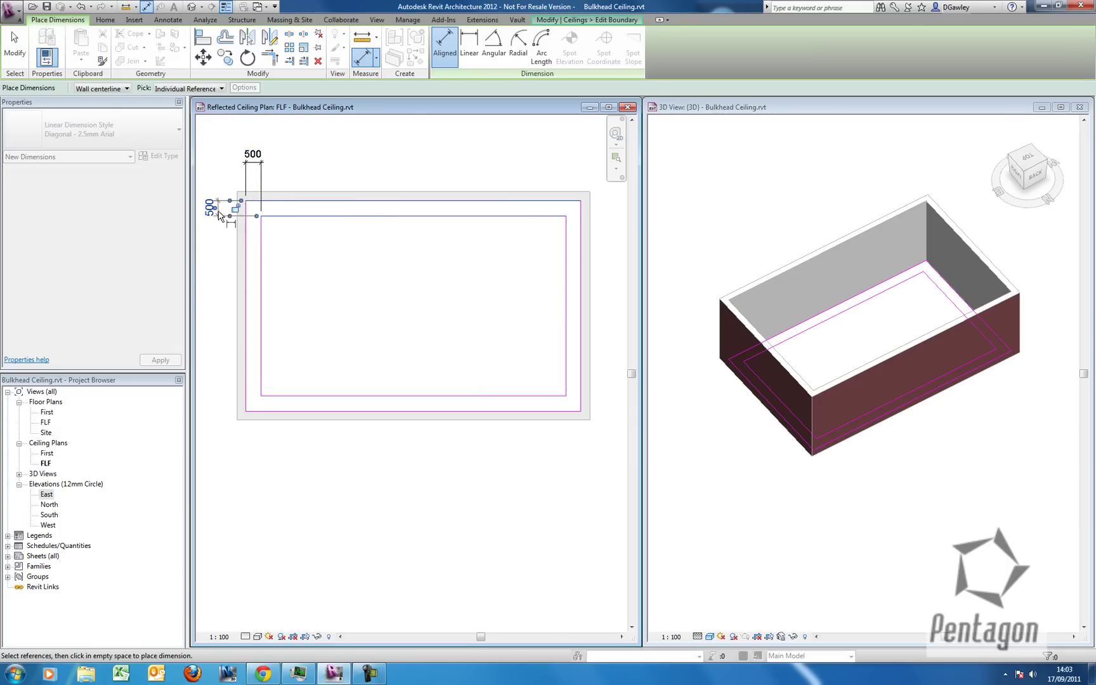
left_click(218, 214)
- Dimension the 500 gaps on the right and bottom sides of the boundary
scroll(452, 345, "down", 2)
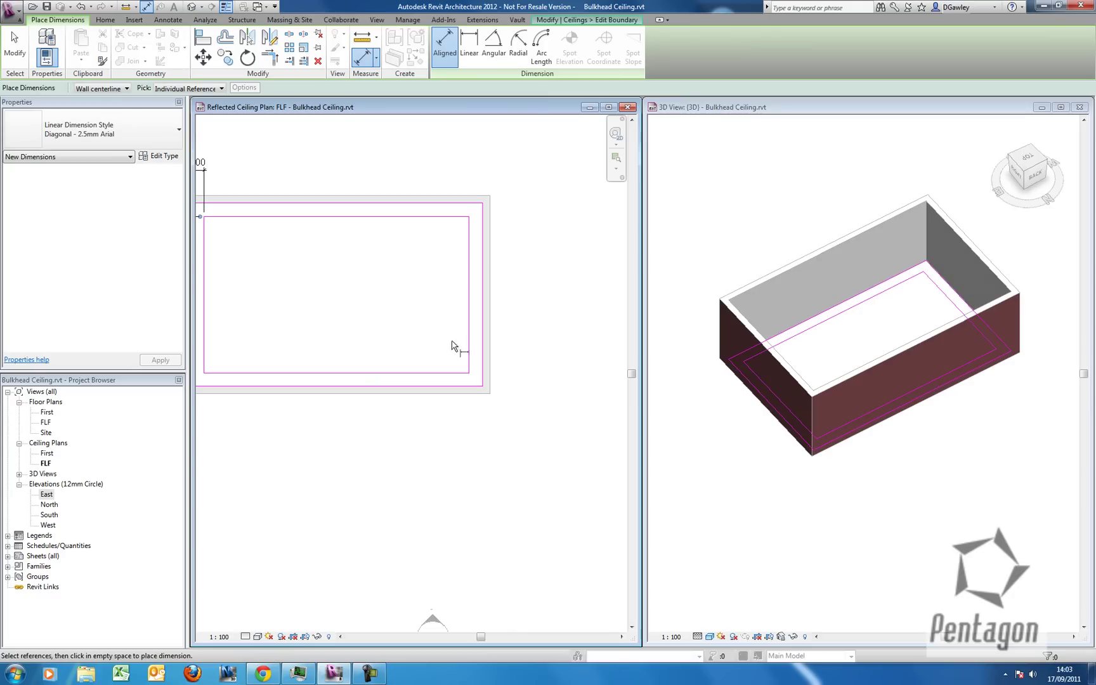
left_click(480, 366)
left_click(482, 367)
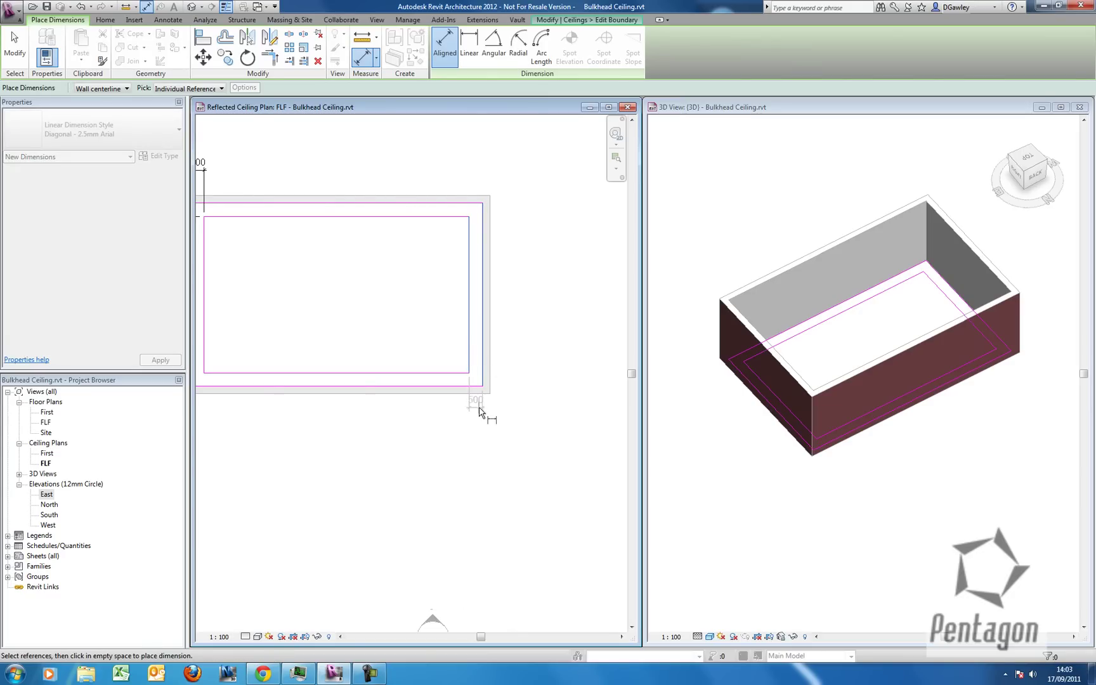
left_click(478, 436)
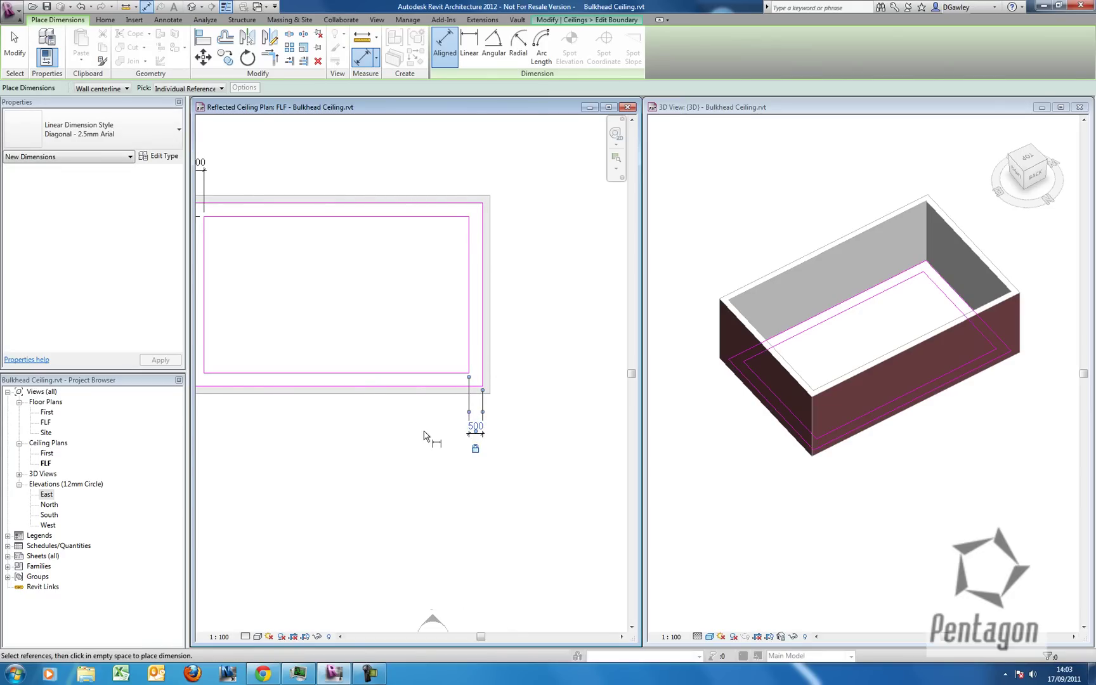
scroll(462, 426, "down", 2)
scroll(379, 404, "up", 3)
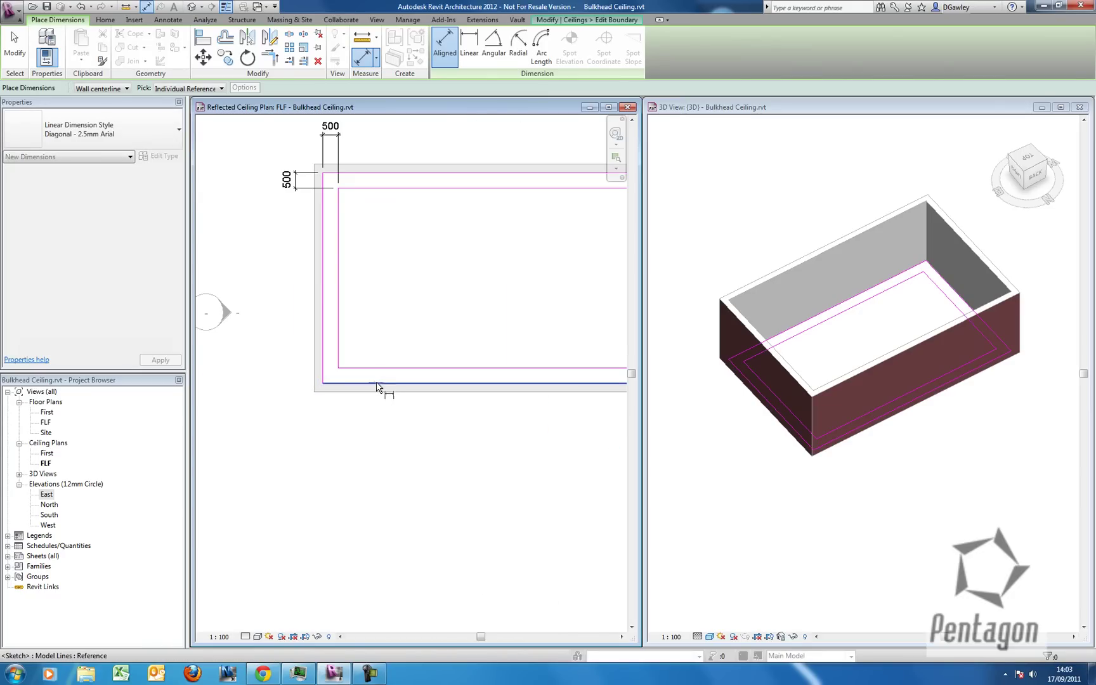
left_click(378, 368)
left_click(373, 382)
left_click(292, 375)
scroll(417, 327, "down", 2)
middle_click_drag(416, 328, 353, 317)
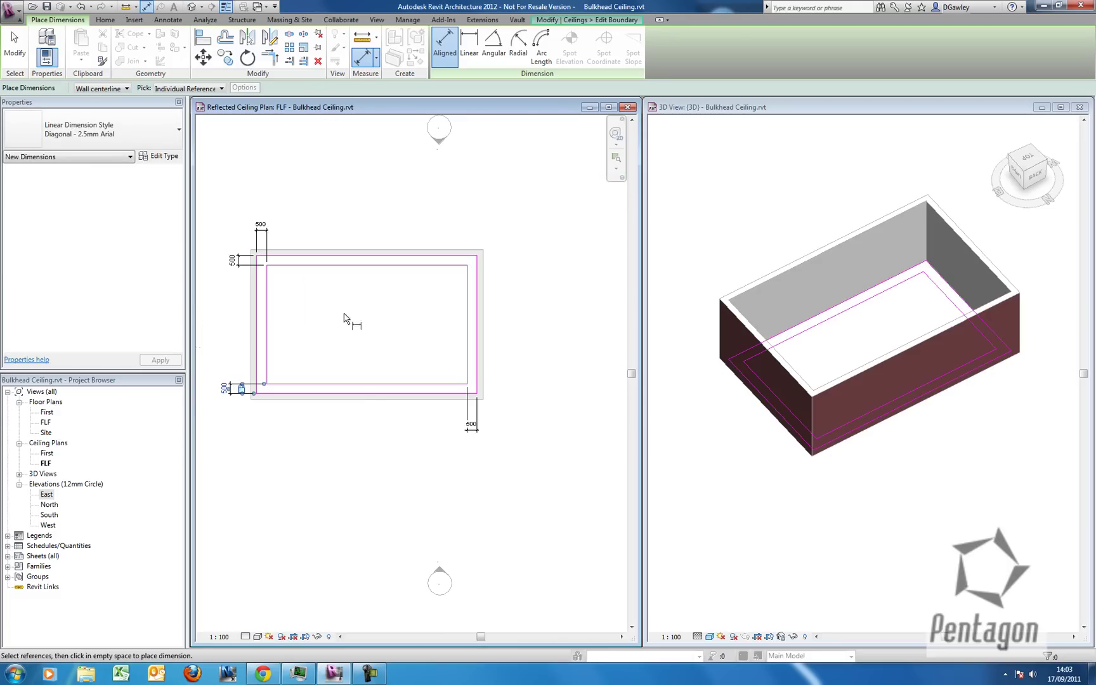
right_click(351, 318)
- Finish the boundary sketch to create the perimeter grid ceiling band
left_click(369, 323)
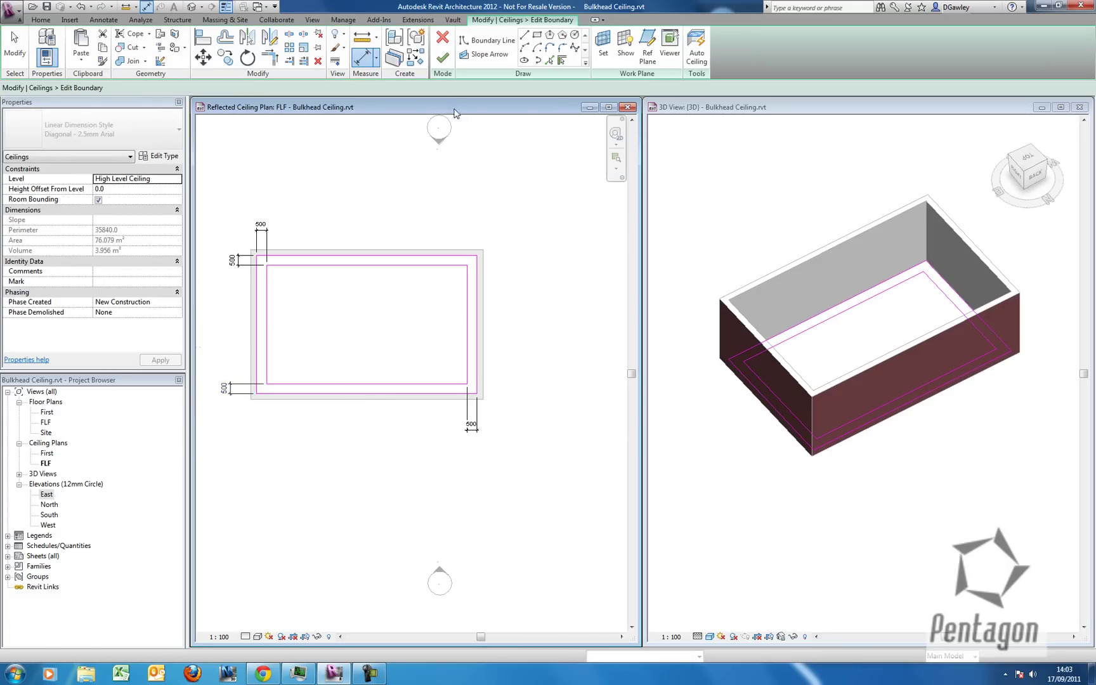
left_click(442, 59)
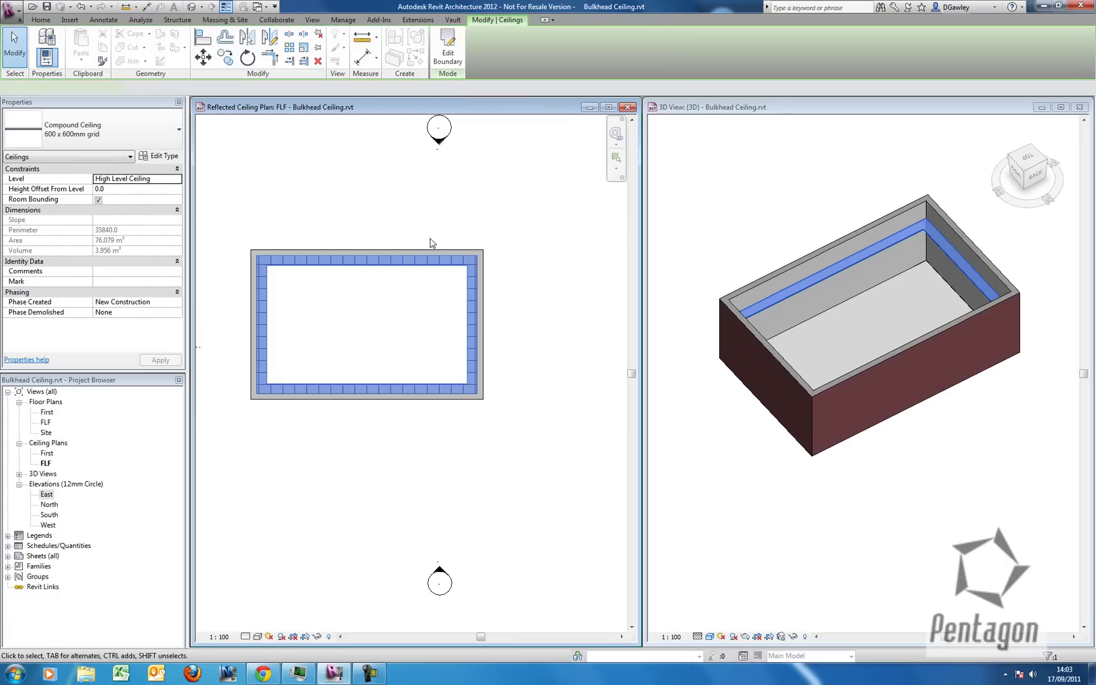
right_click(348, 171)
left_click(358, 179)
- Drag the far long wall outward in the 3D view to enlarge the room
left_click(735, 238)
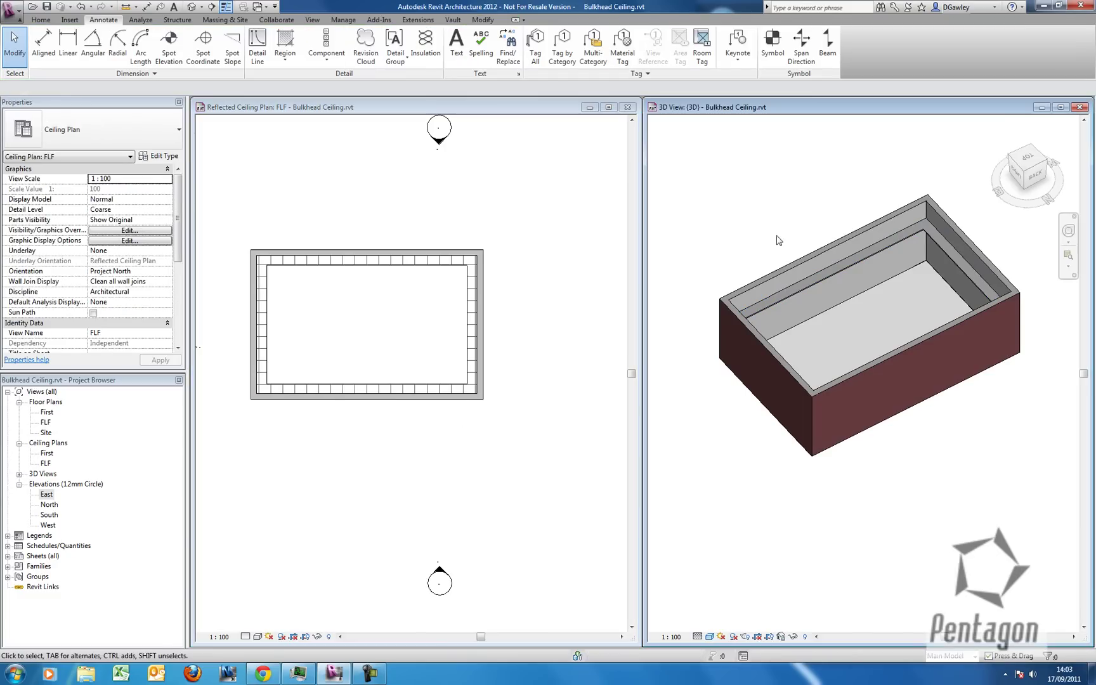
left_click(798, 250)
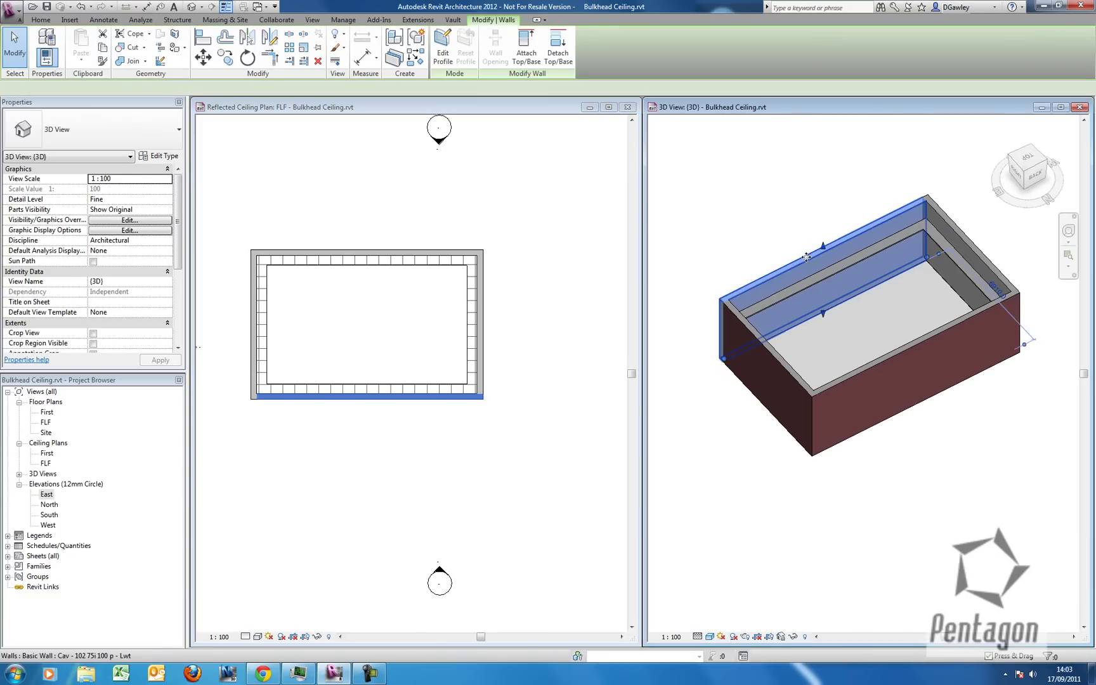
left_click_drag(798, 249, 769, 222)
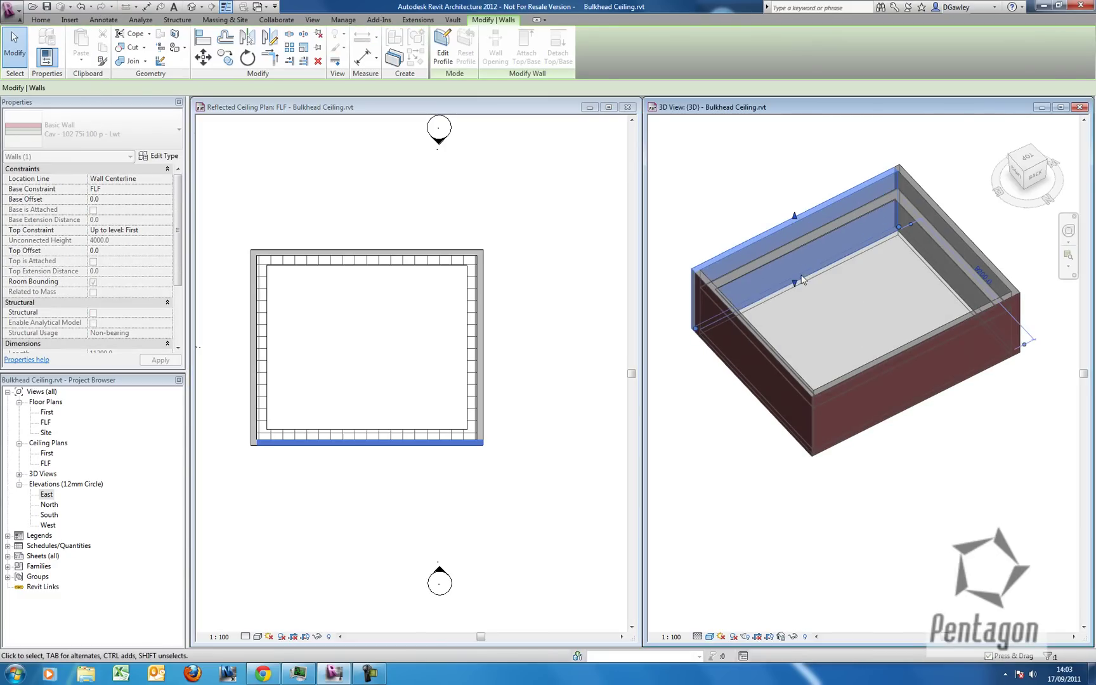
- Undo the wall move and change the bulkhead ceiling to Compound Ceiling: Plain
left_click(84, 7)
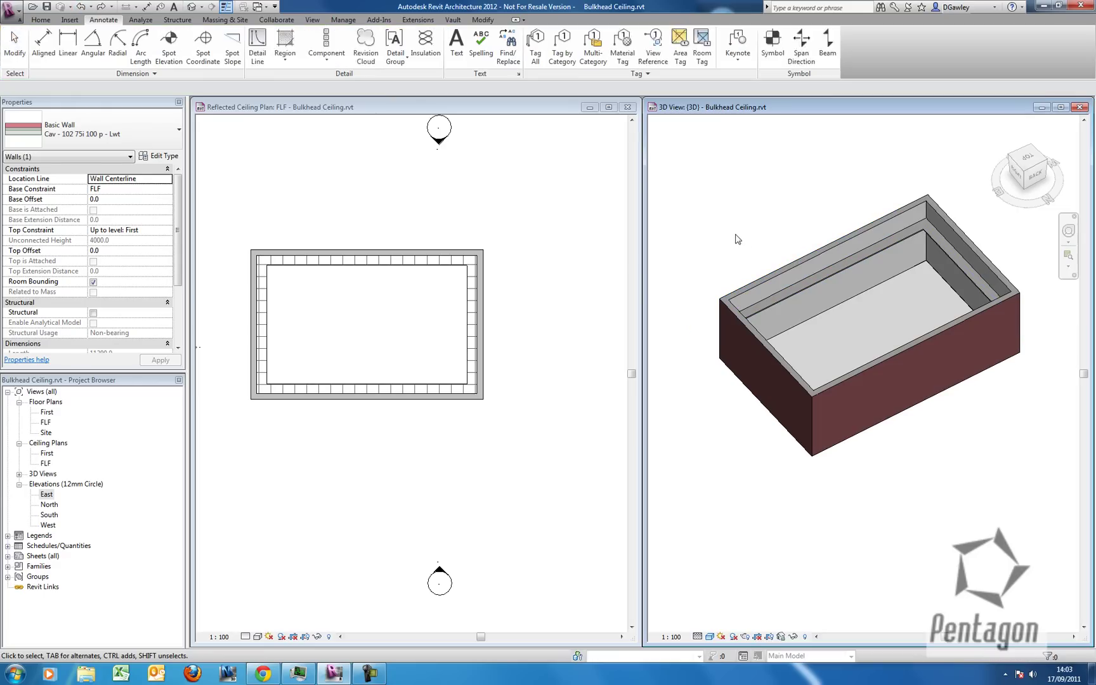
left_click(803, 296)
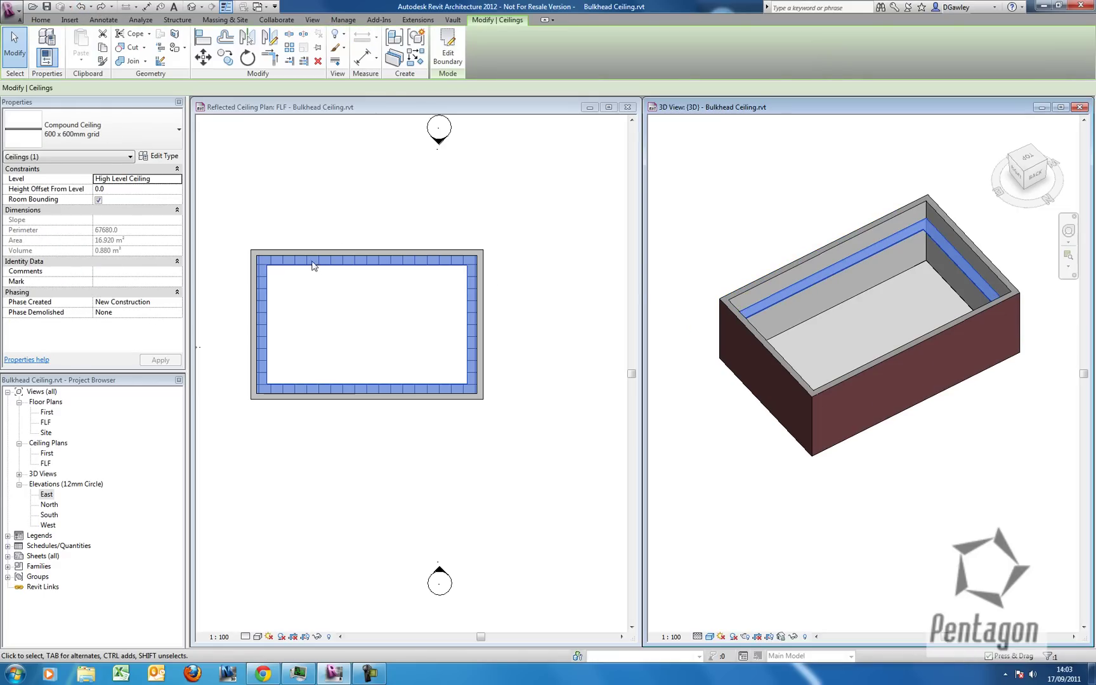
left_click(120, 139)
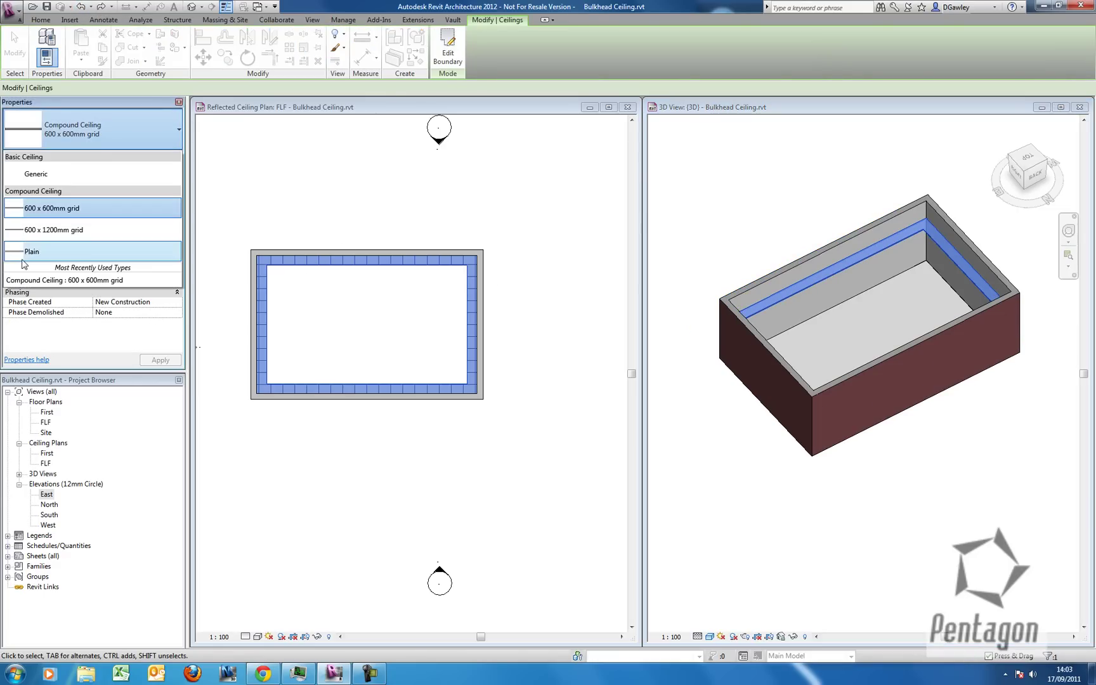
left_click(223, 261)
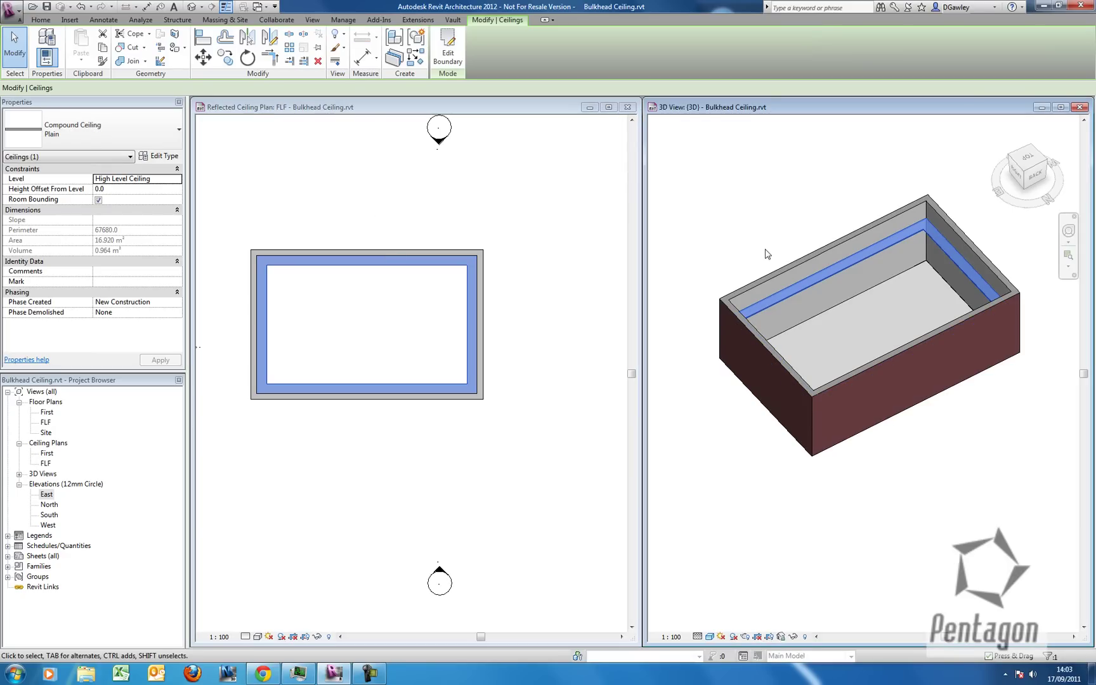
left_click(540, 364)
scroll(381, 311, "up", 2)
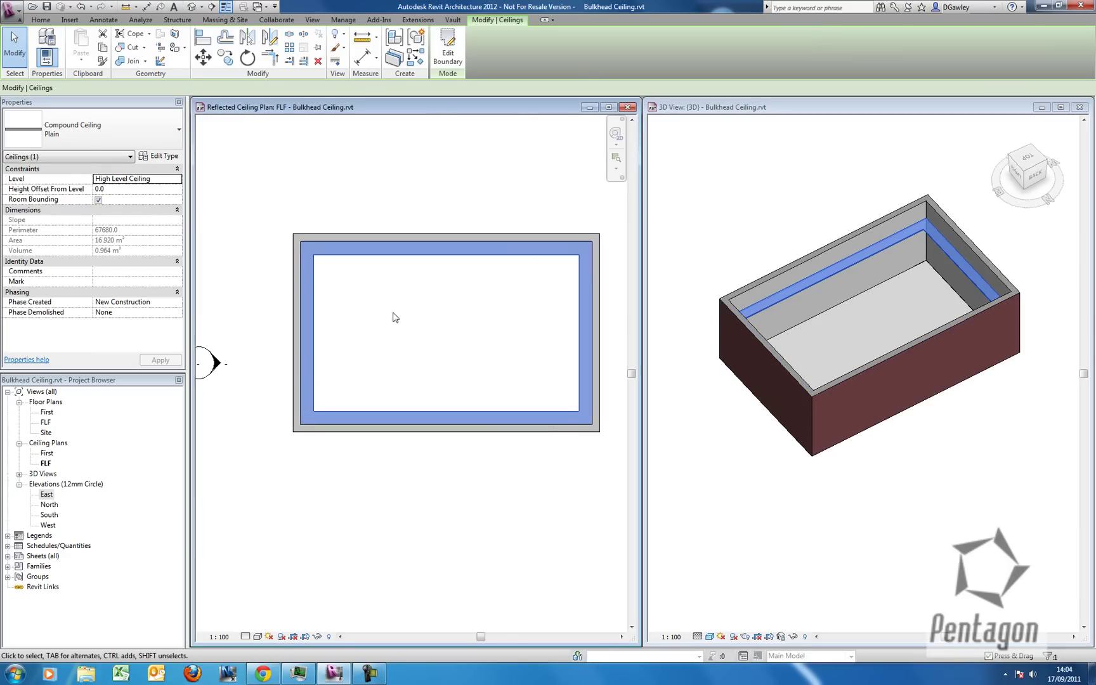
middle_click_drag(392, 315, 368, 313)
- Sketch a rectangular ceiling boundary between the room's opposite inner wall corners
left_click(338, 152)
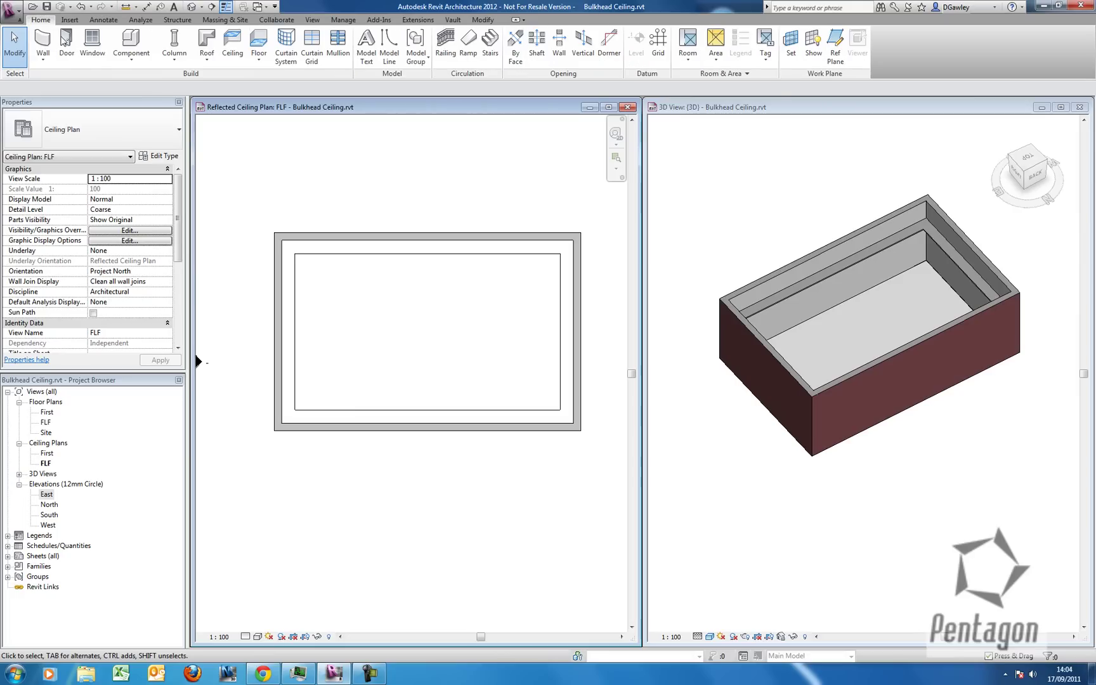
left_click(232, 45)
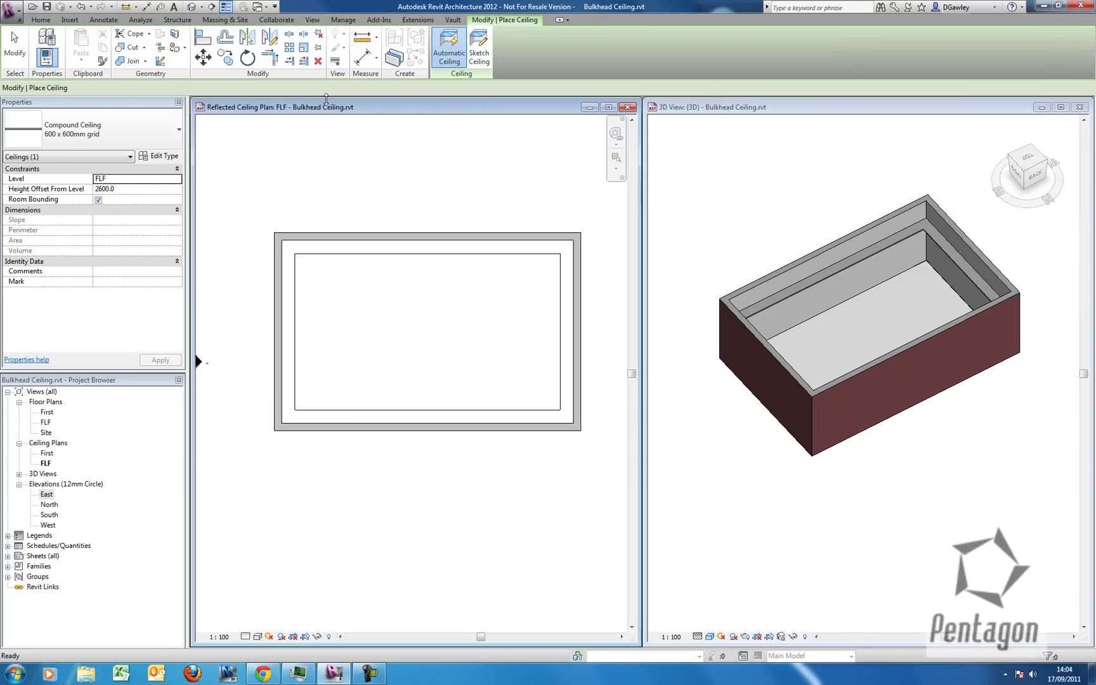
left_click(478, 53)
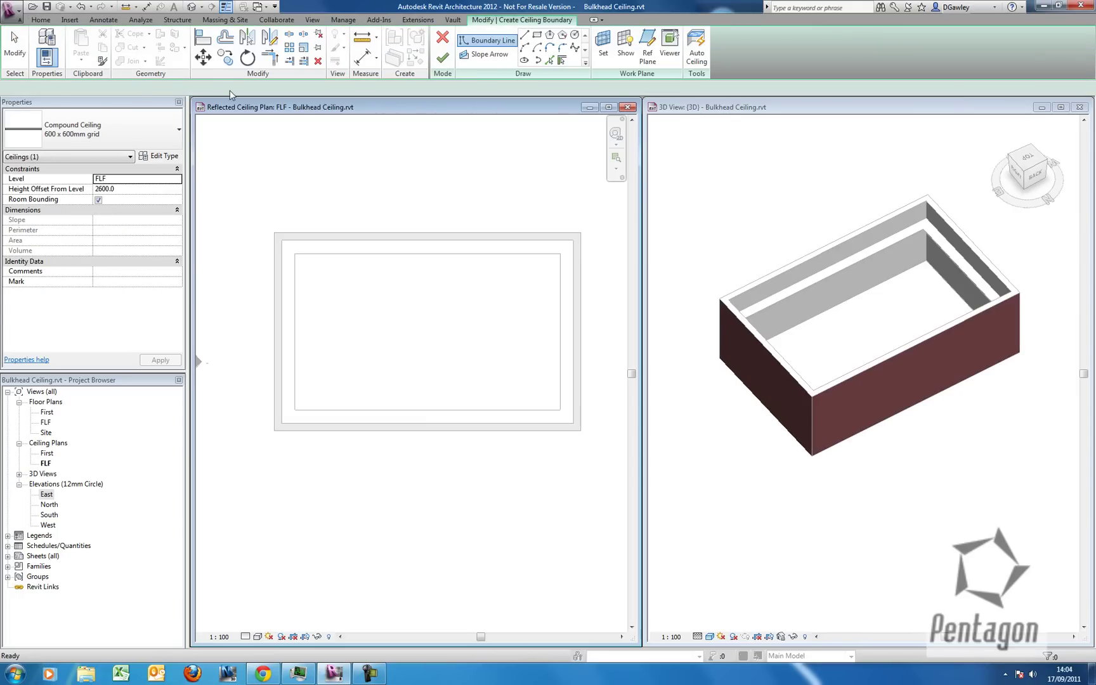
left_click(536, 36)
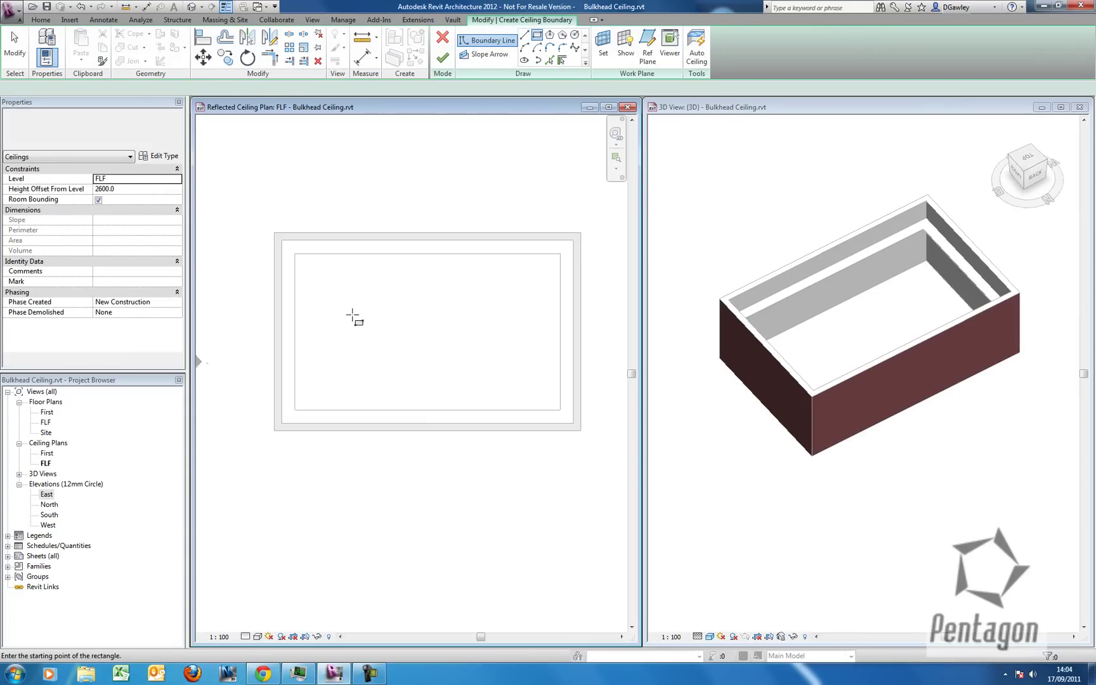
left_click(295, 254)
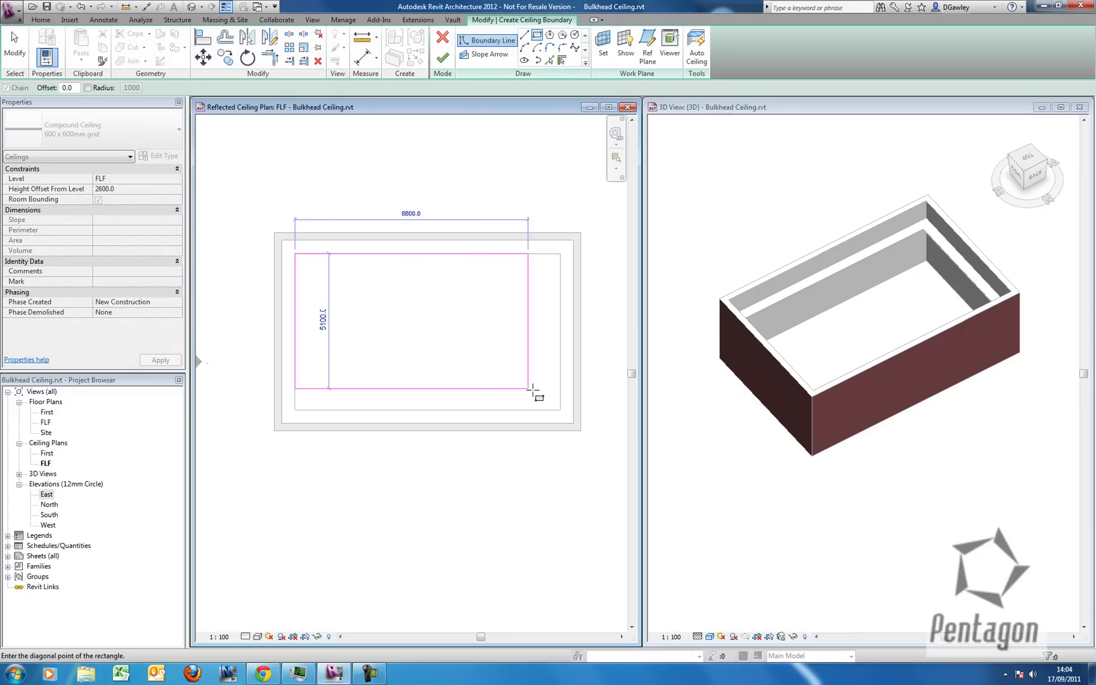
left_click(561, 410)
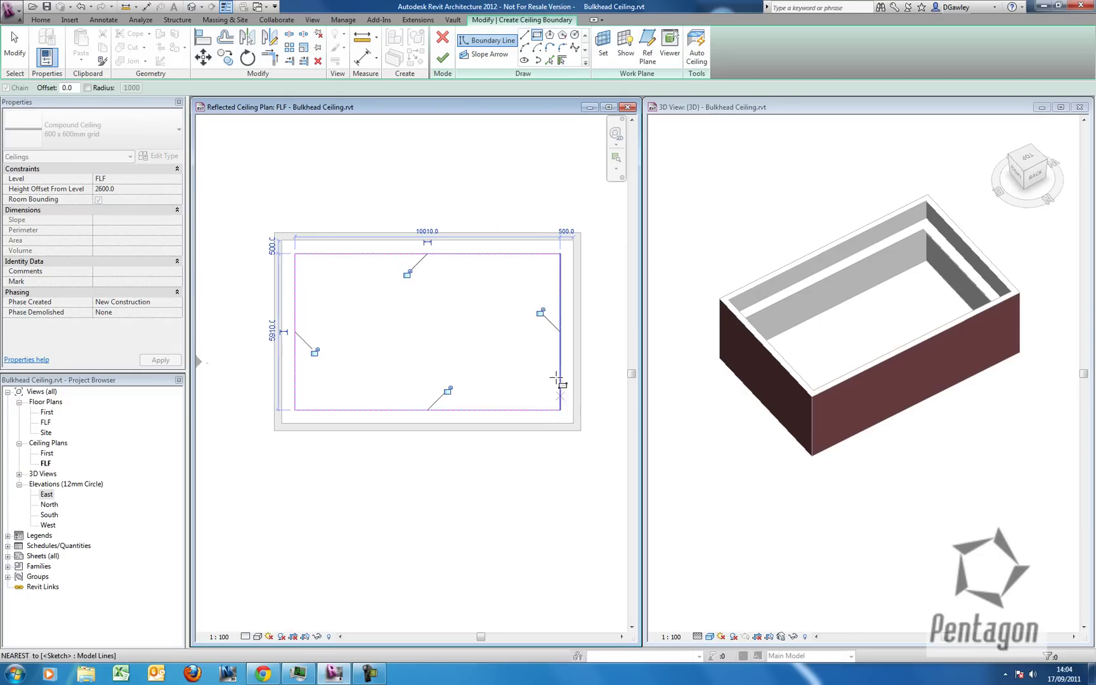
- Lock the right and top sketch lines to the walls and finish the ceiling
left_click(540, 312)
left_click(407, 274)
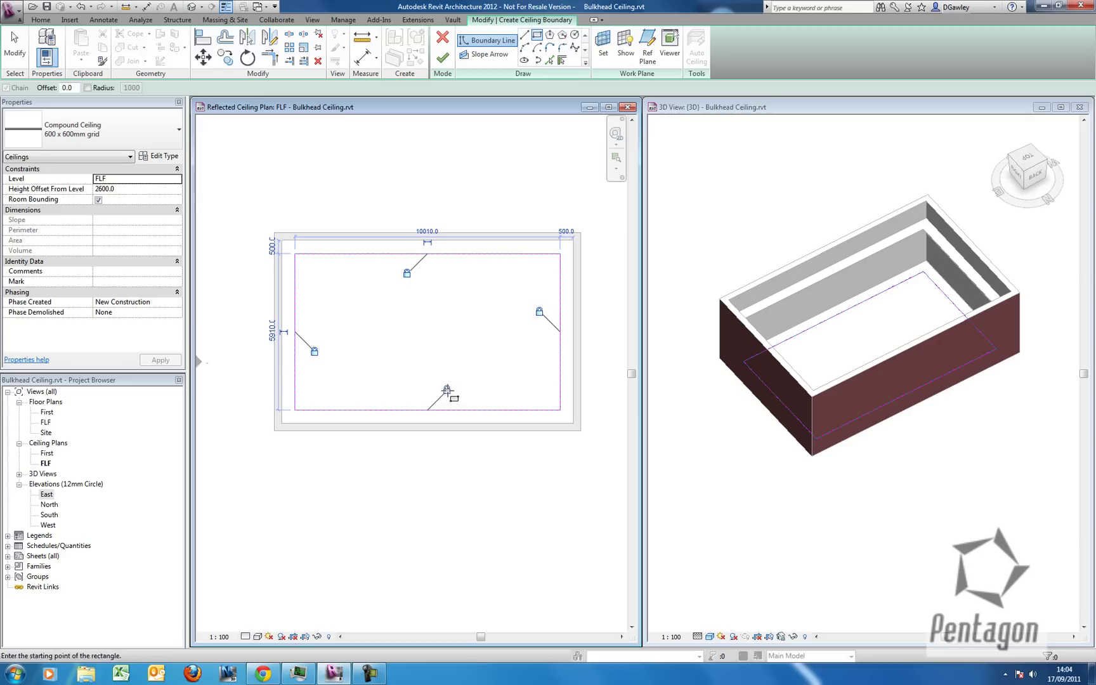
right_click(346, 201)
left_click(359, 207)
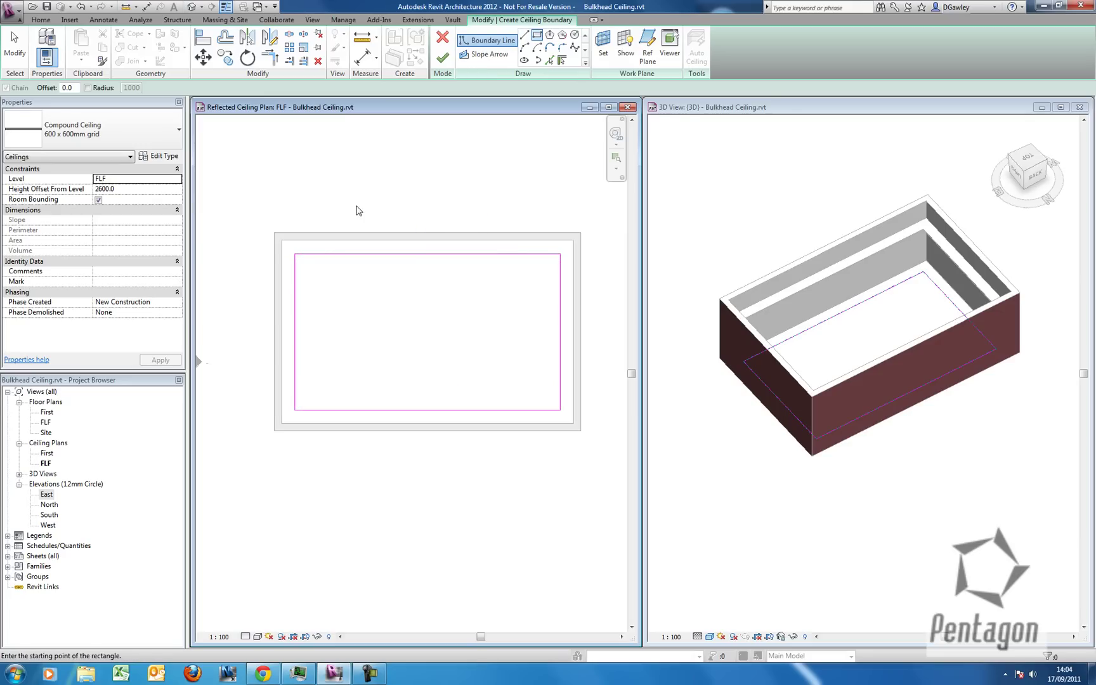
left_click(442, 58)
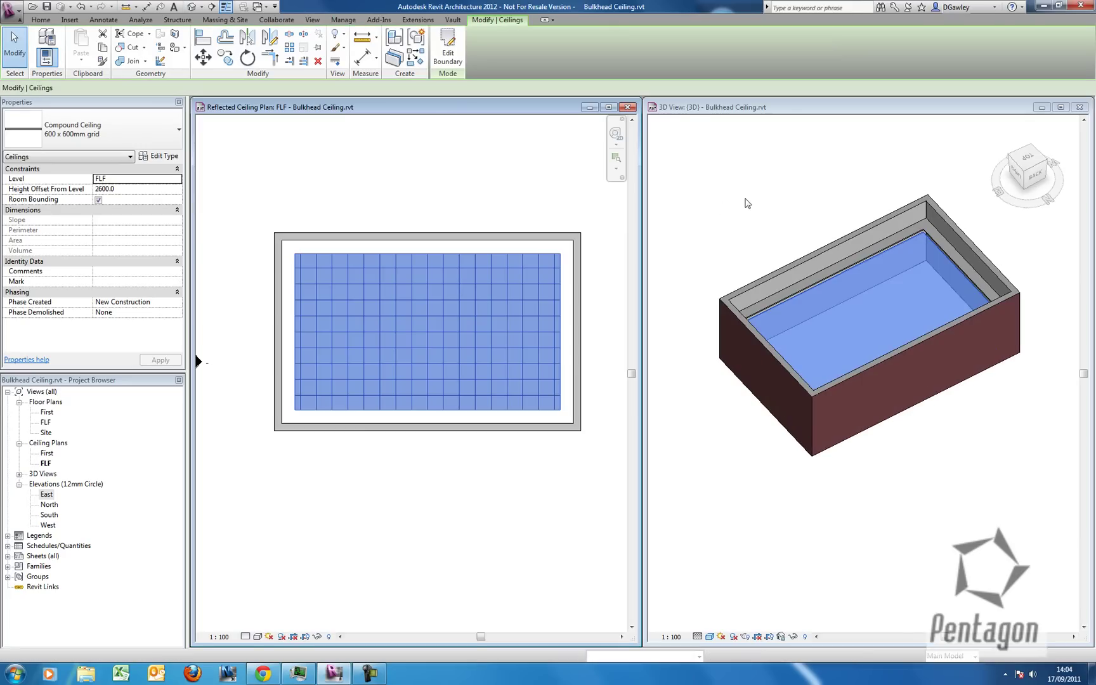
- In the 3D view, undo the accidental move of the room's long wall
left_click(783, 215)
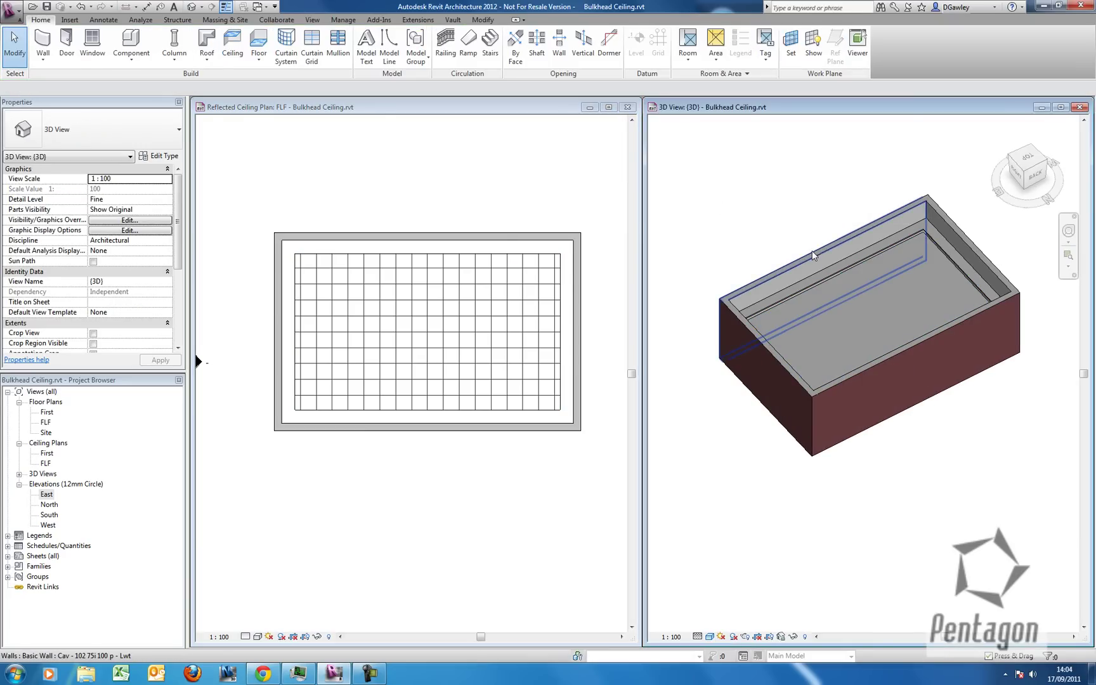
left_click_drag(812, 251, 750, 217)
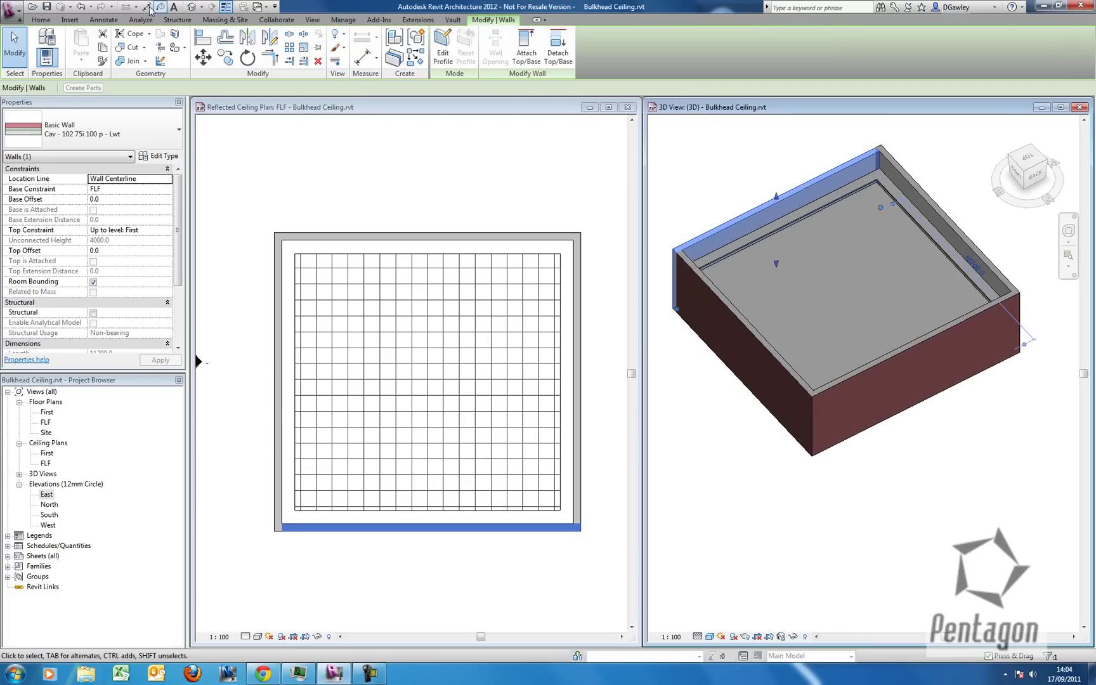
left_click(80, 9)
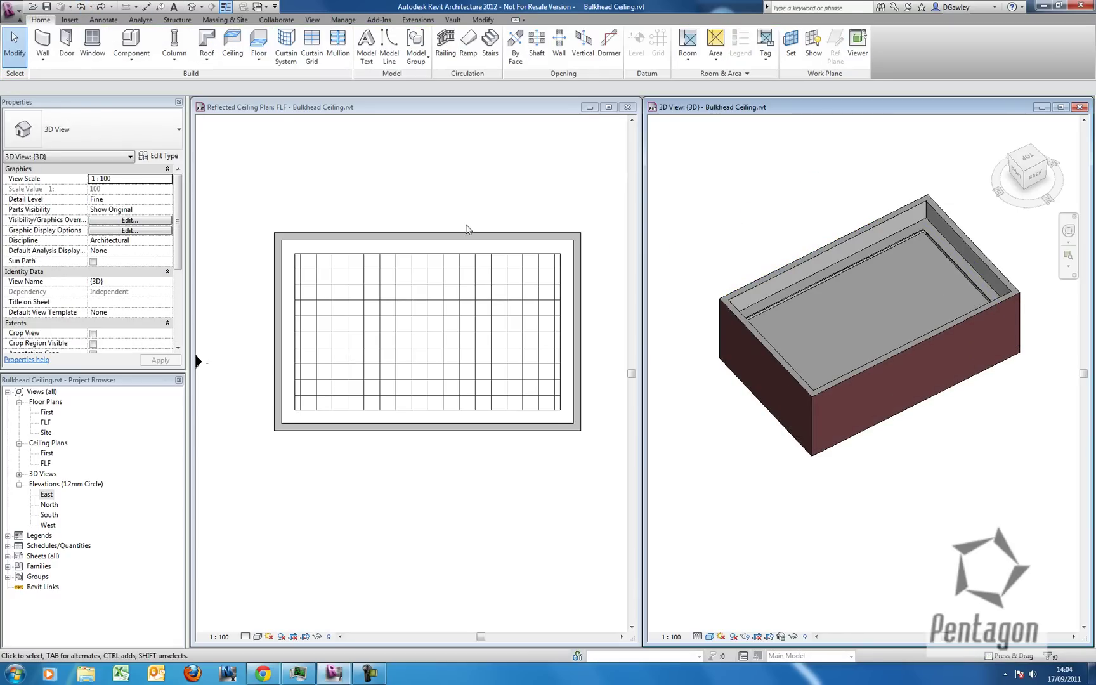
- Draw a vertical section line through the room in the ceiling plan
left_click(380, 264)
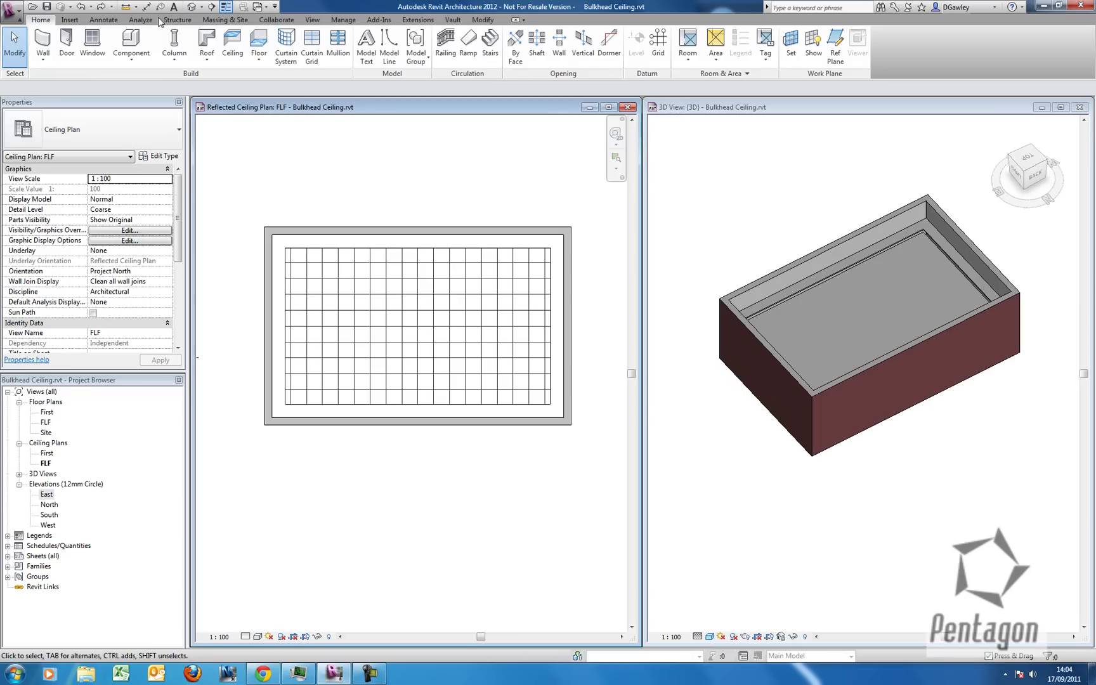
left_click(211, 6)
left_click(296, 197)
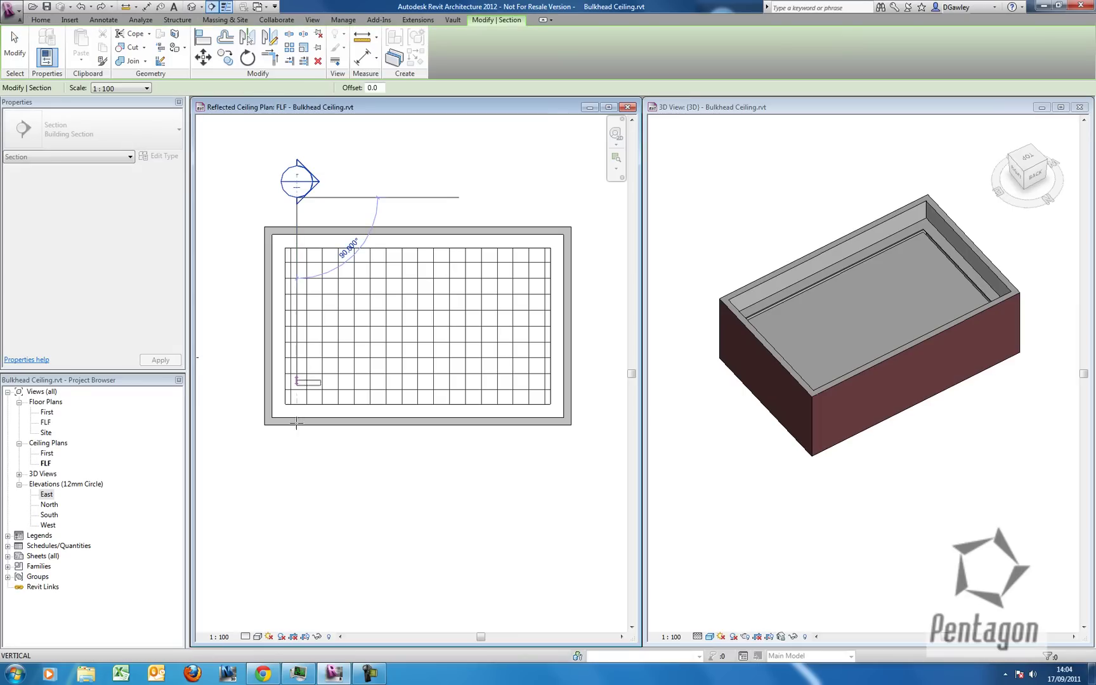
left_click(296, 444)
scroll(381, 406, "down", 2)
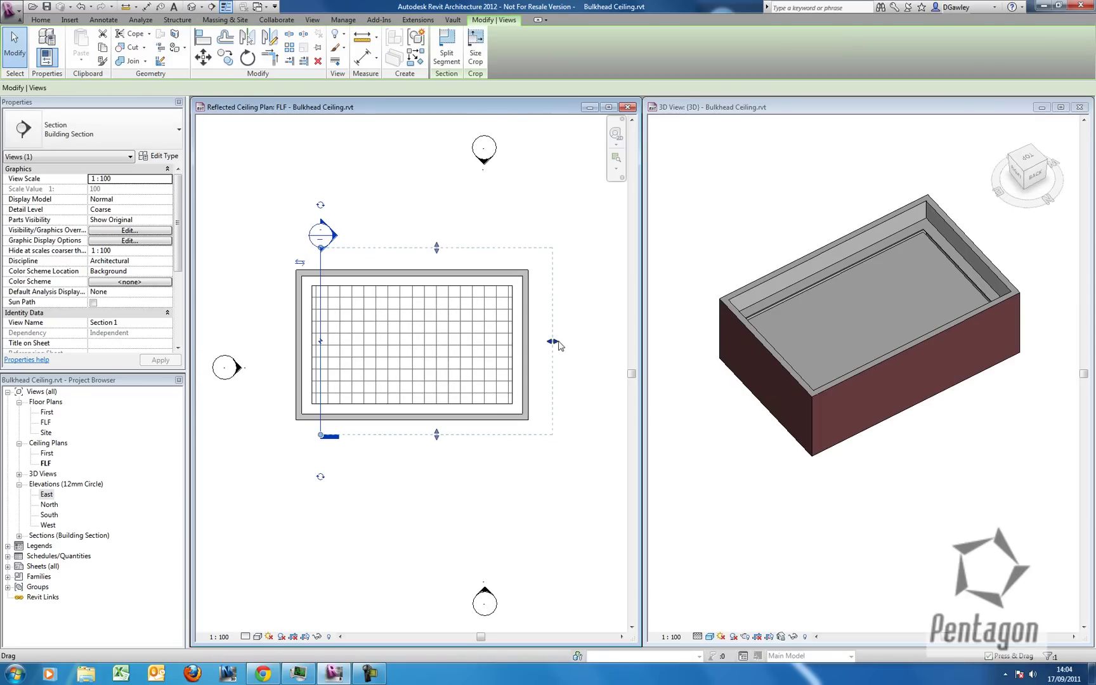
- Inspect the walls and ceiling in the new Section 1 view, then close it
double_click(324, 234)
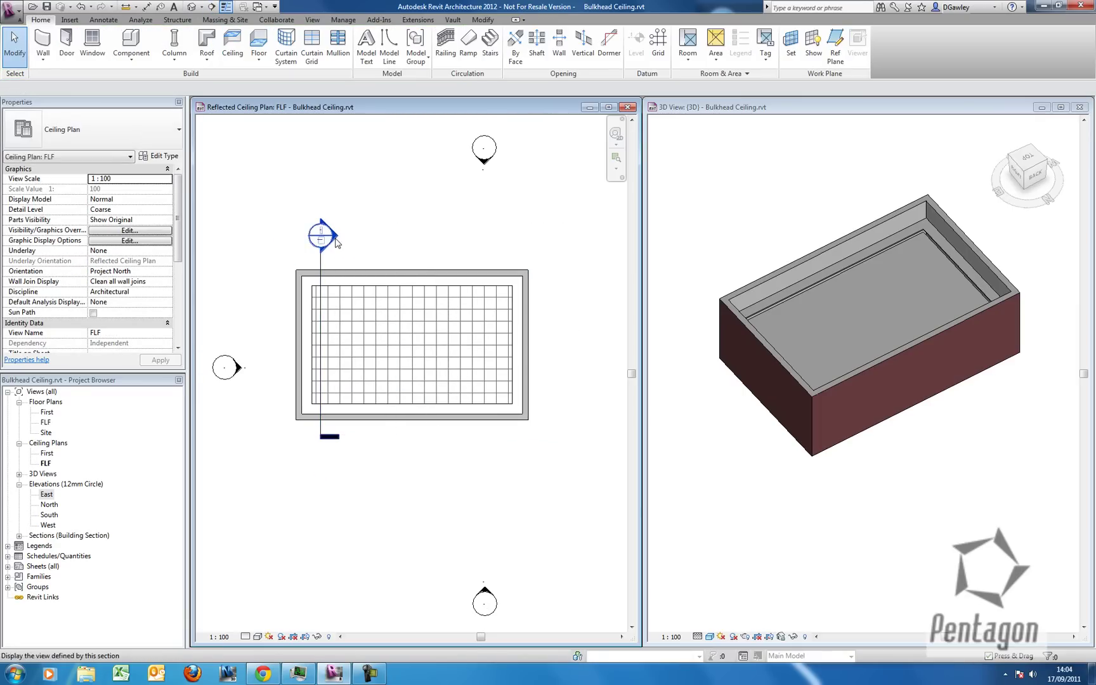
scroll(480, 303, "up", 3)
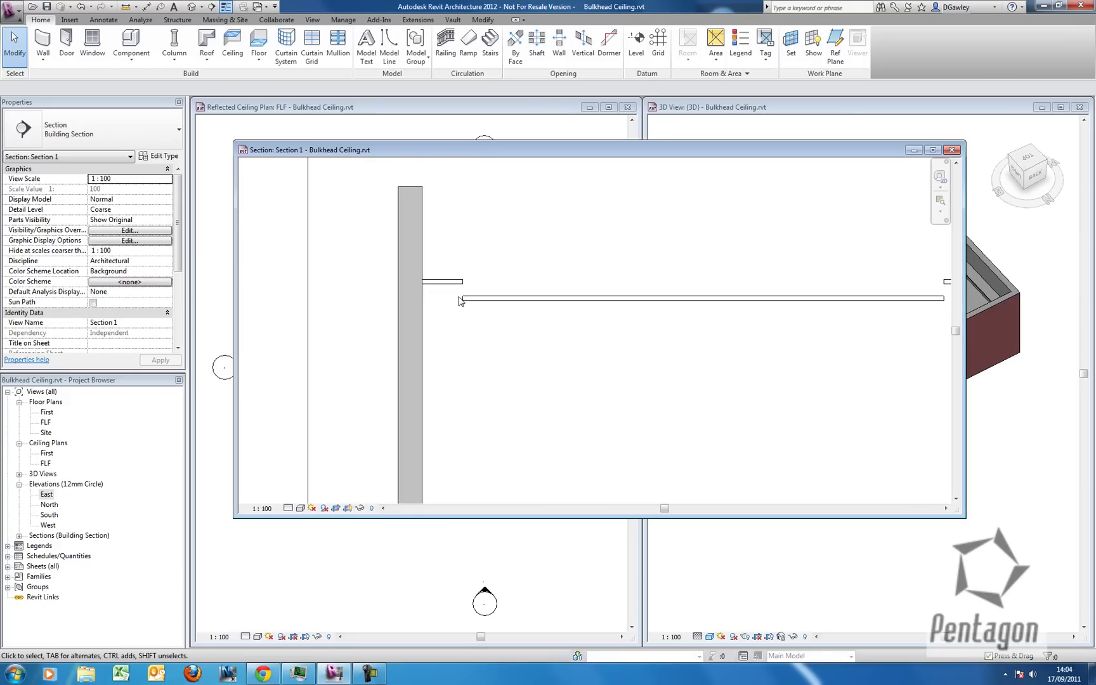
scroll(461, 301, "down", 3)
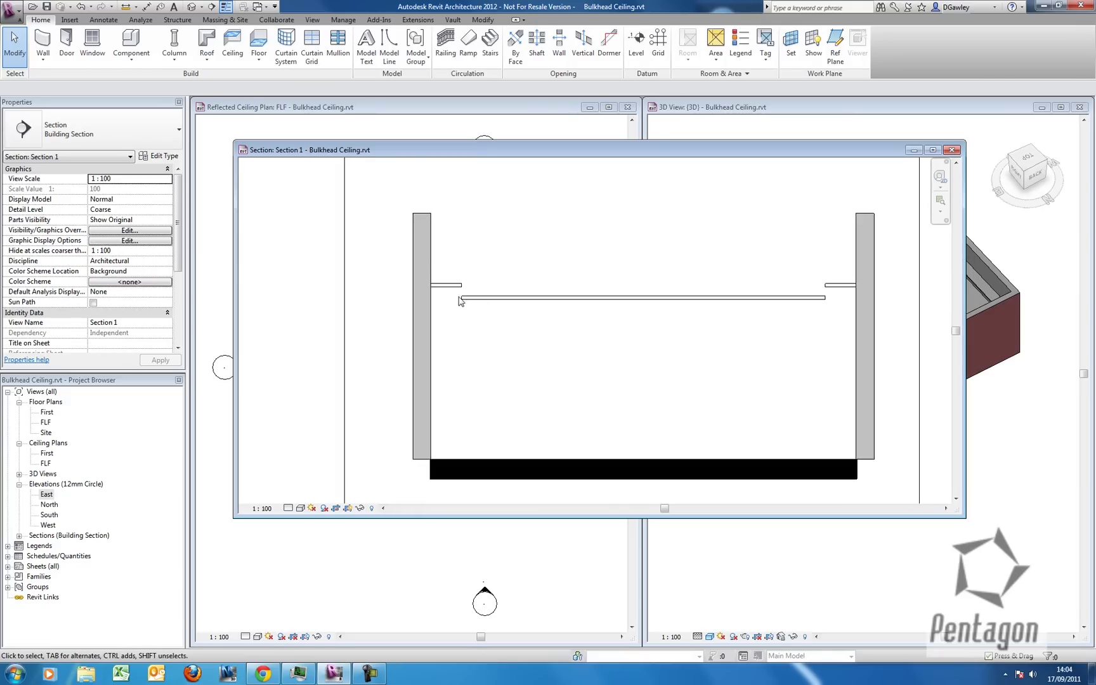
left_click(954, 150)
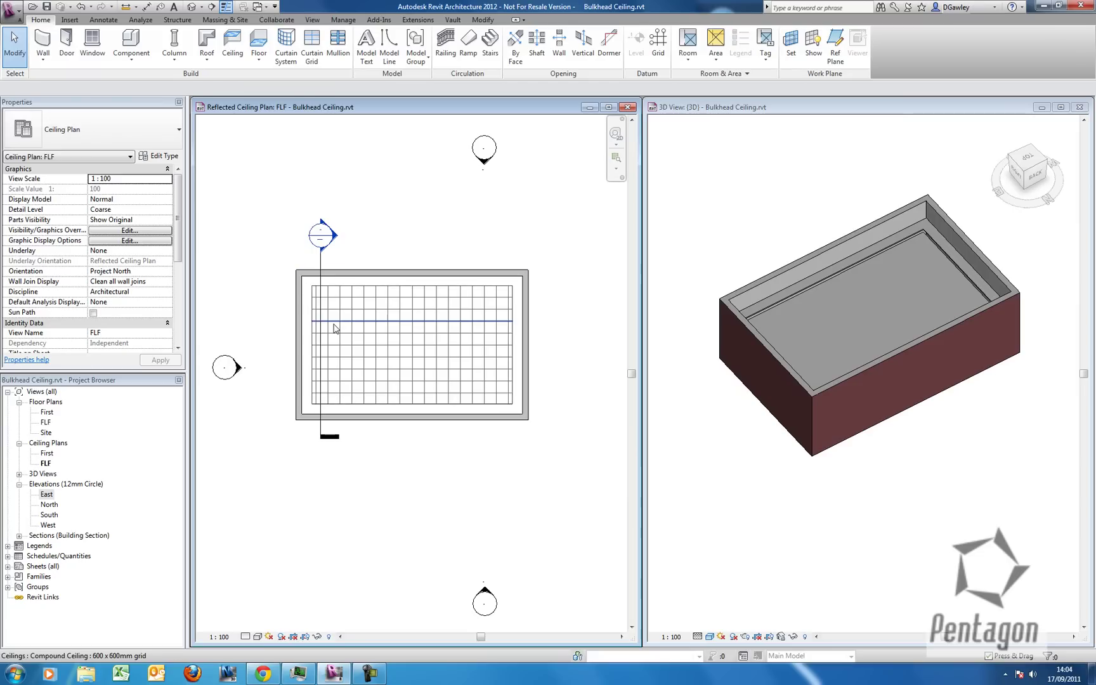
scroll(335, 325, "up", 2)
scroll(308, 310, "down", 1)
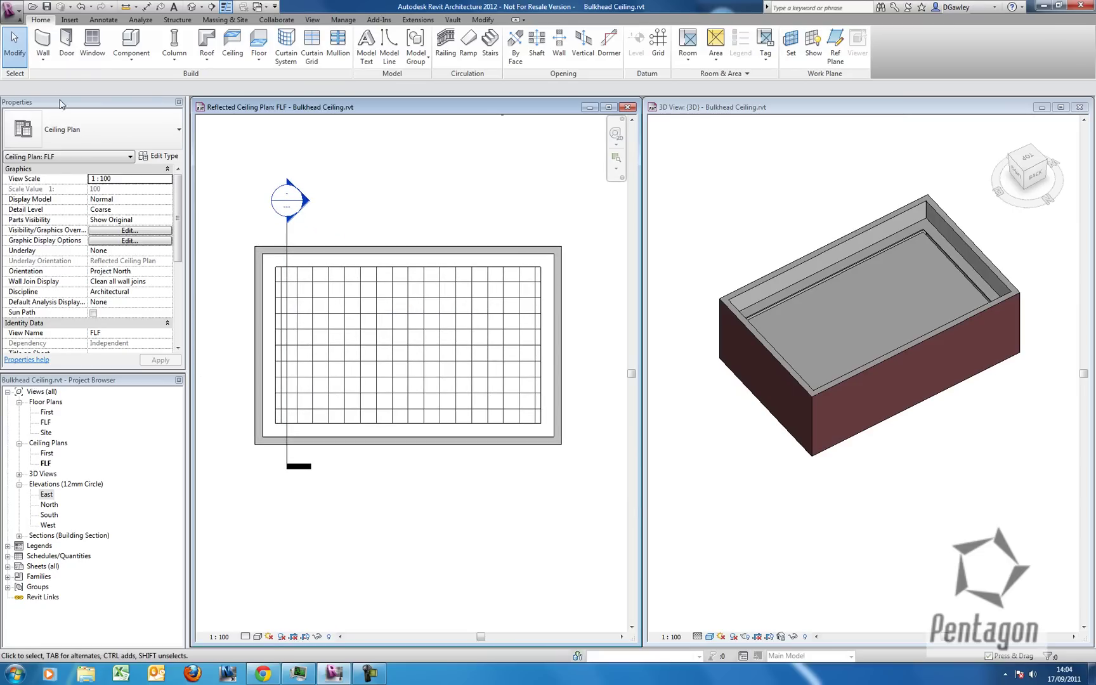
- Start walls of type Partn - p 75i p - Stud, review its structure, and duplicate it
left_click(43, 60)
left_click(62, 95)
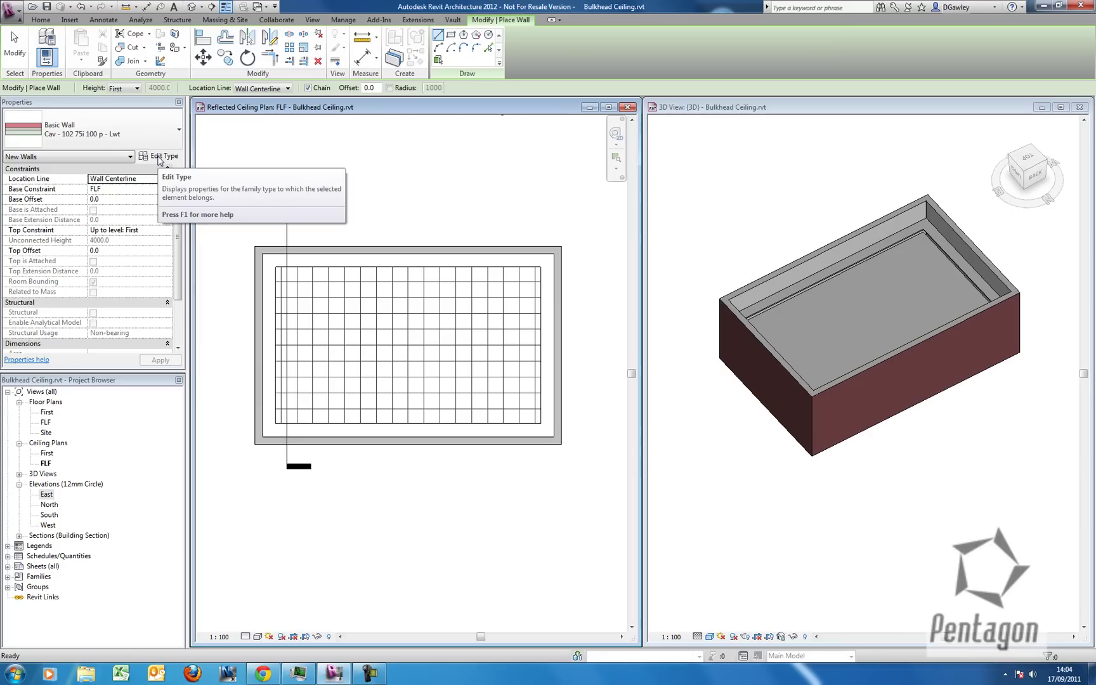
left_click(174, 130)
scroll(177, 281, "down", 5)
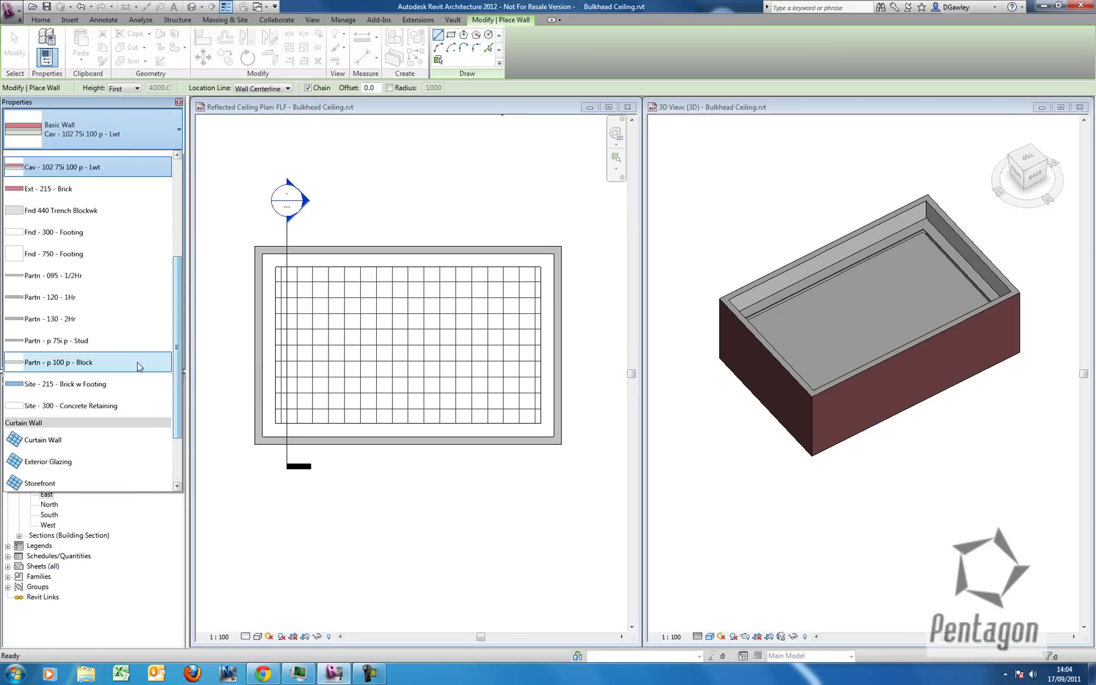
key("Escape")
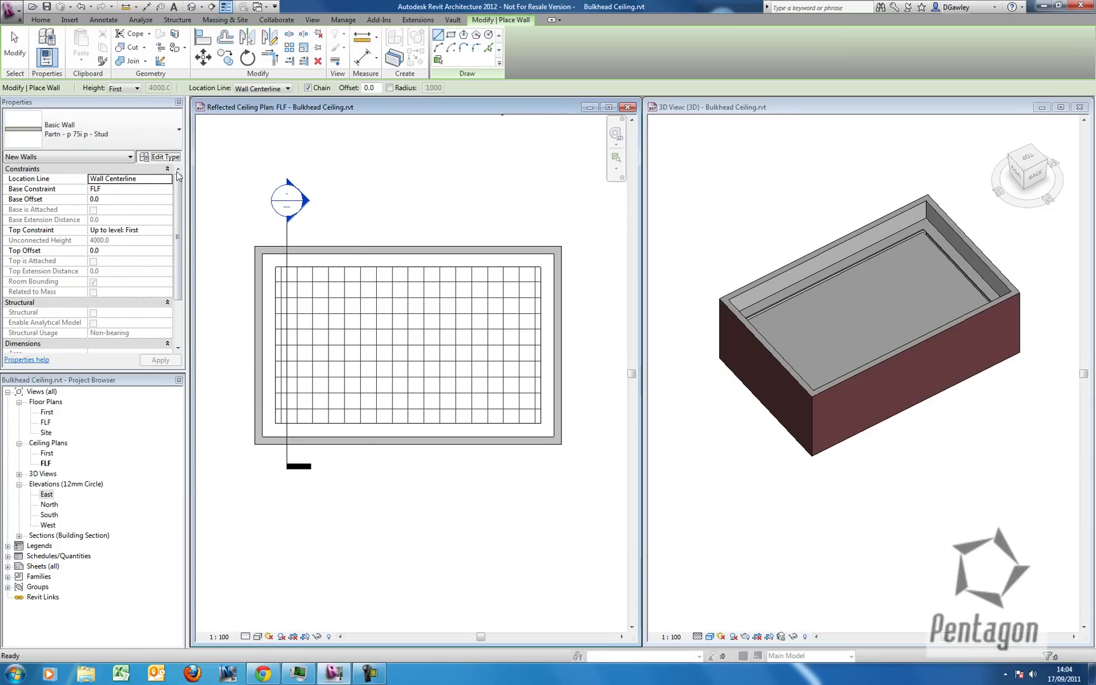
left_click(536, 242)
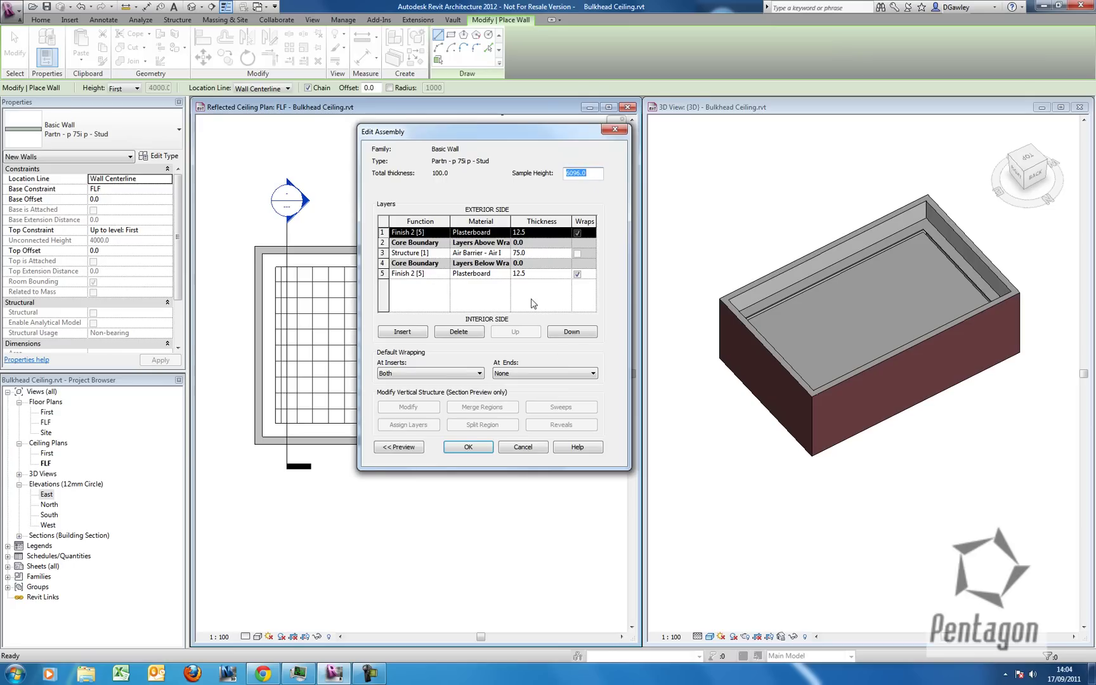
left_click(524, 447)
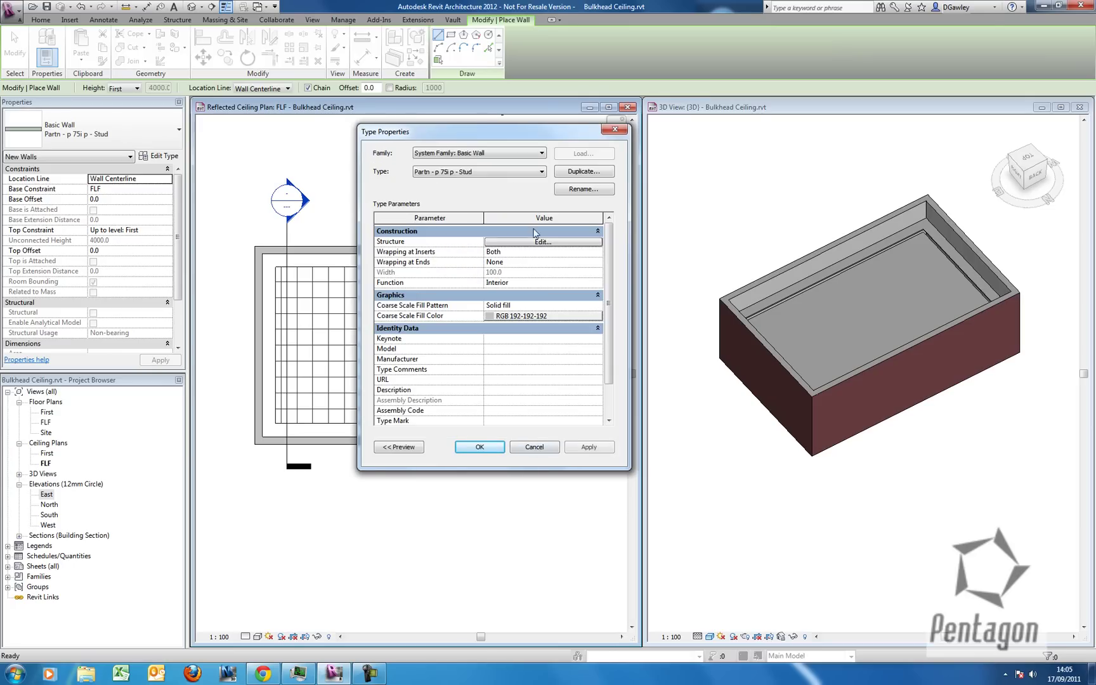
left_click(584, 171)
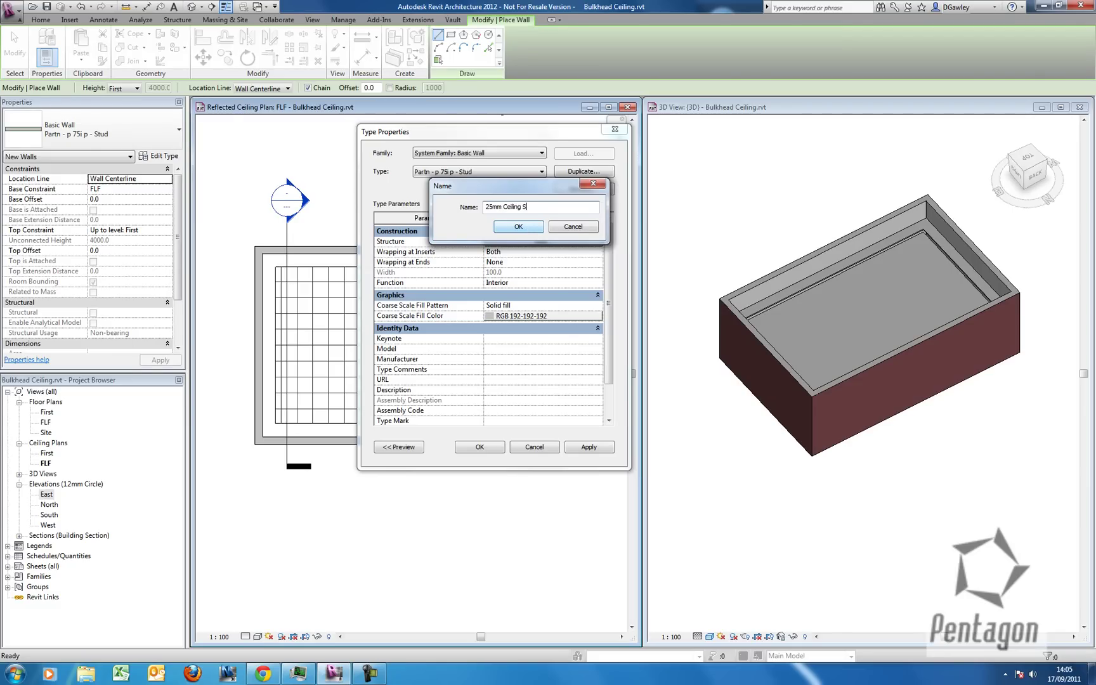
- Name the duplicate 25mm Ceiling Stud and delete both plasterboard layers
left_click(519, 227)
left_click(533, 241)
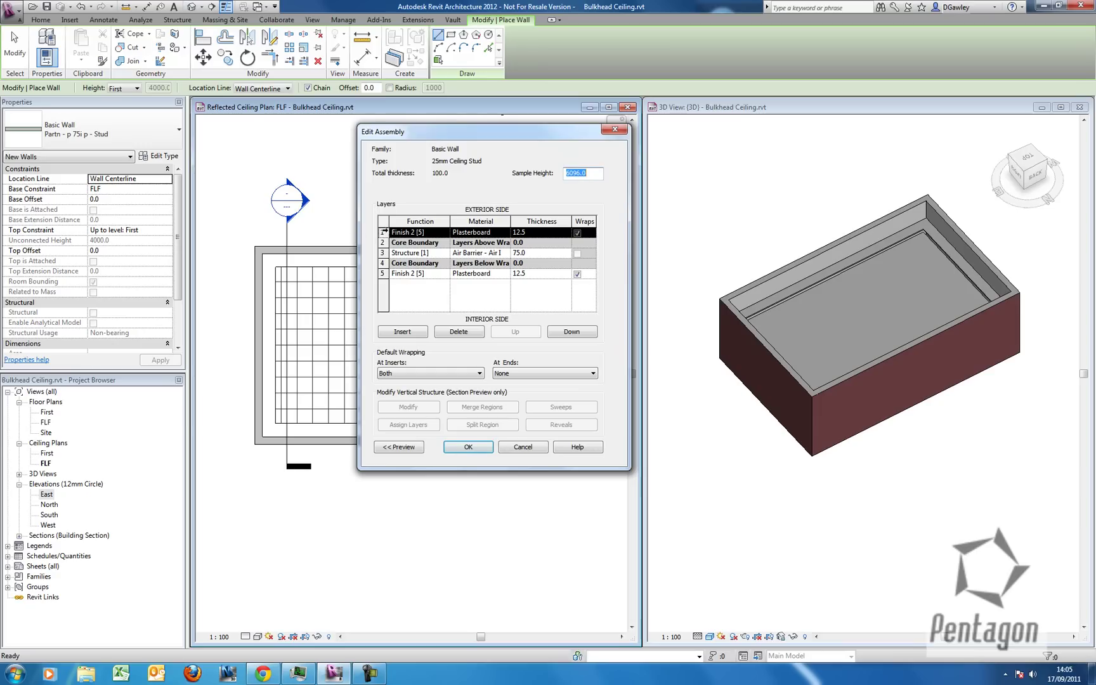
left_click(477, 329)
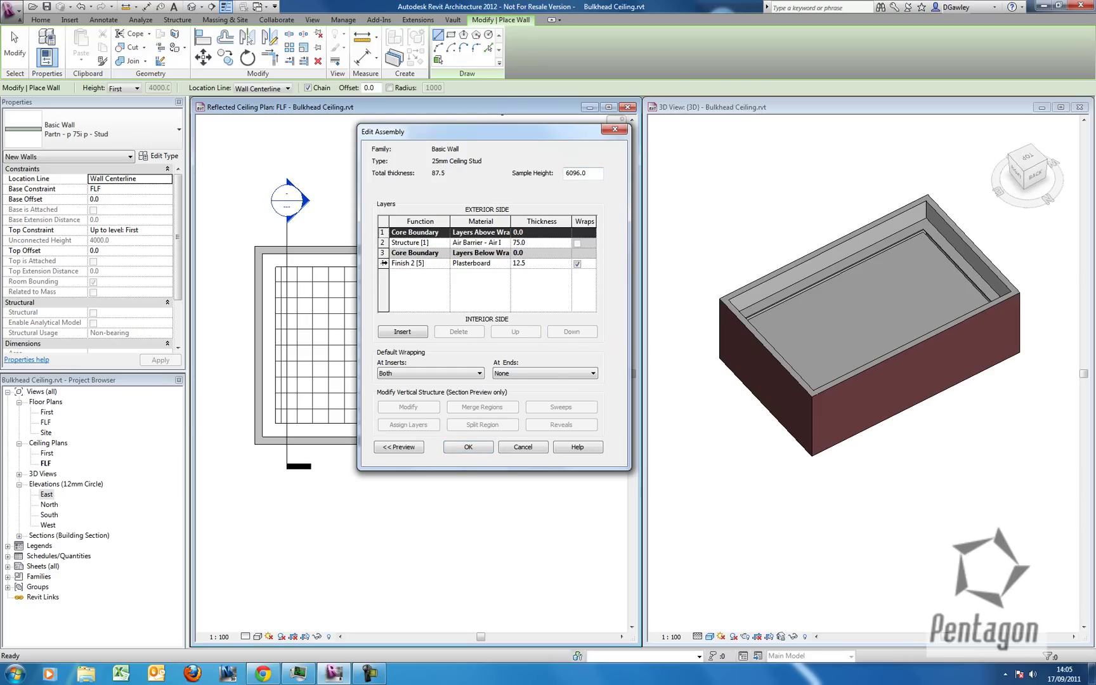
left_click(383, 262)
left_click(459, 331)
- Make the structure layer 25 mm of Plaster and confirm all dialogs
left_click(522, 242)
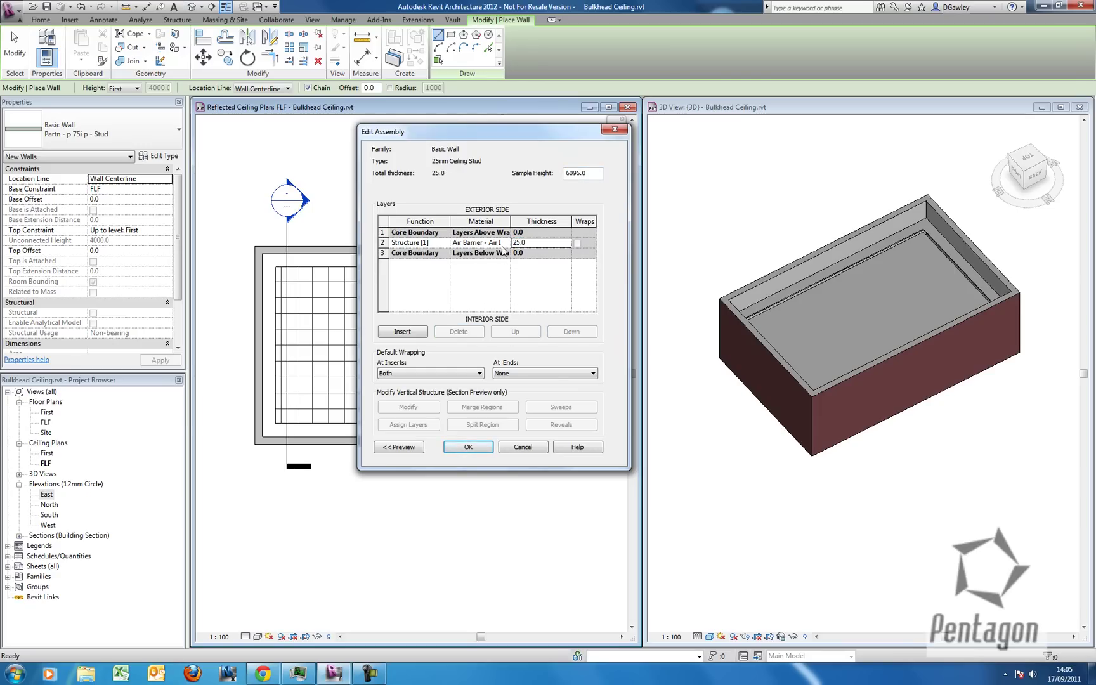
left_click(482, 242)
left_click(506, 243)
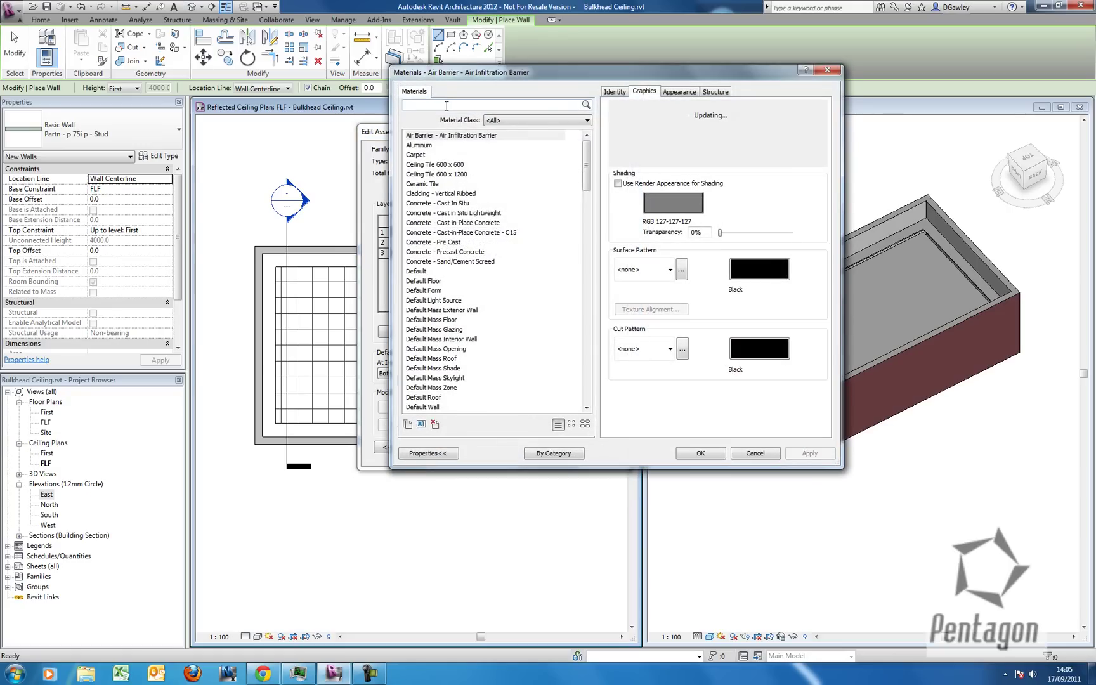
type("plaster")
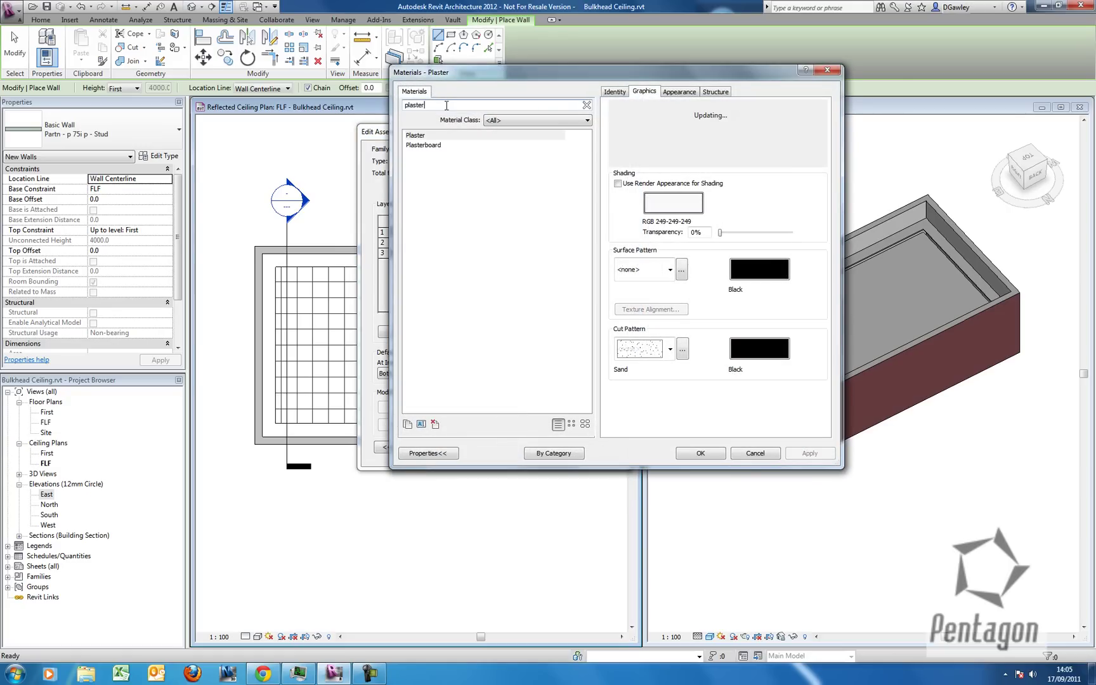
left_click(434, 135)
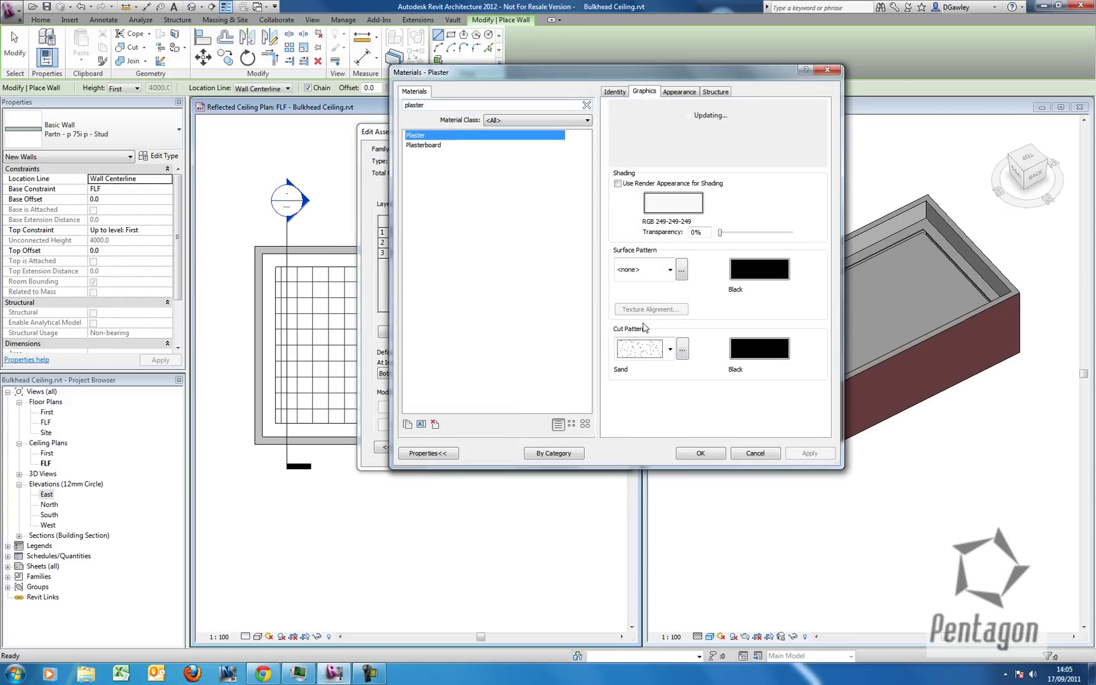
left_click(700, 453)
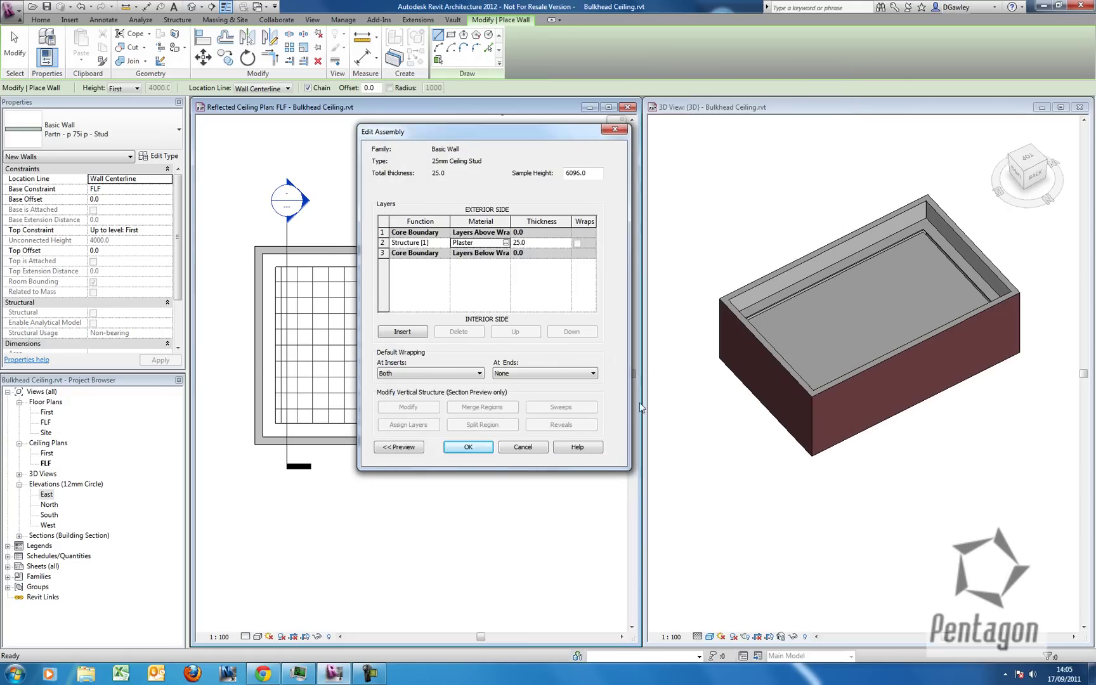
left_click(453, 447)
left_click(493, 451)
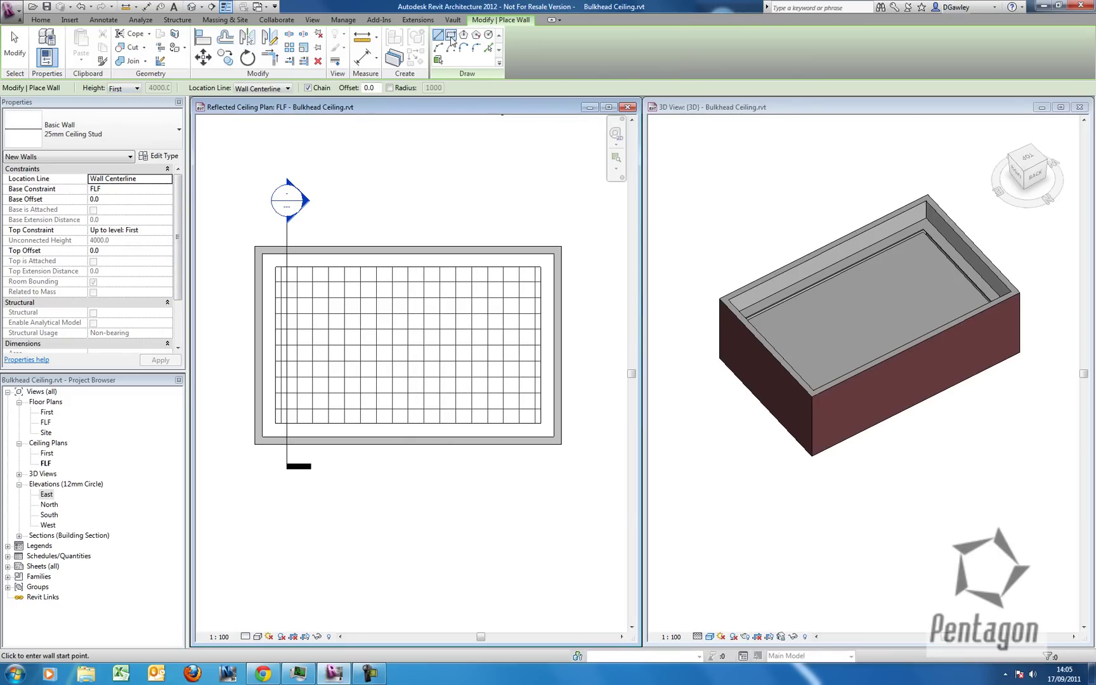
- Set rectangular walls on the interior finish face, from Lower Level Ceiling to High Level Ceiling
left_click(451, 36)
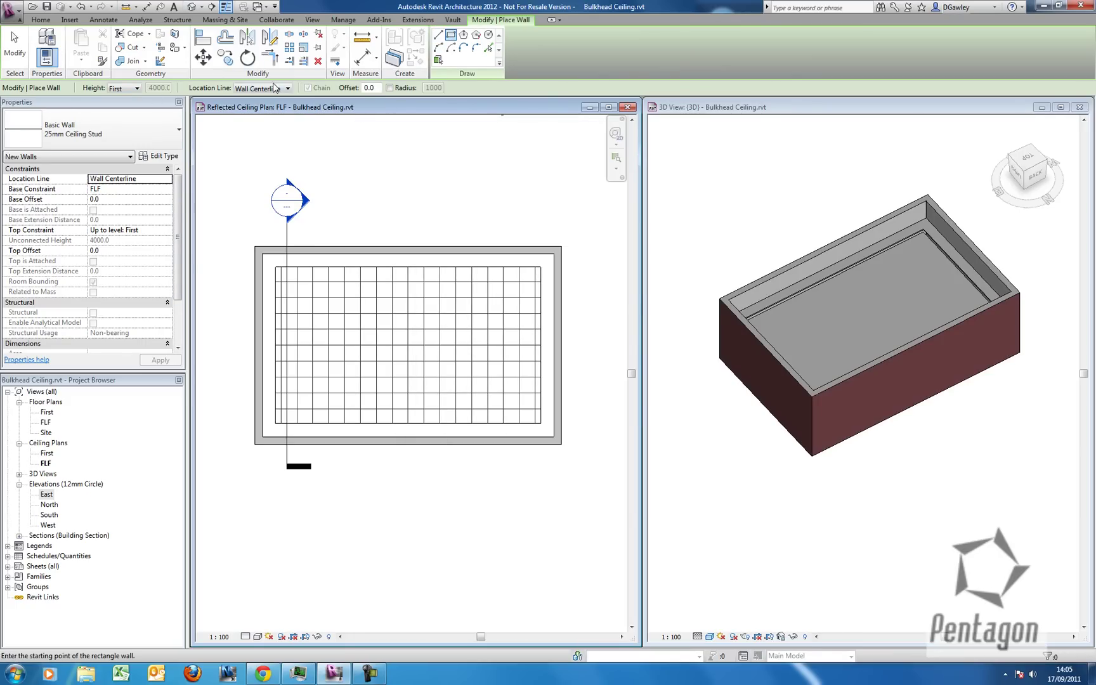
left_click(275, 88)
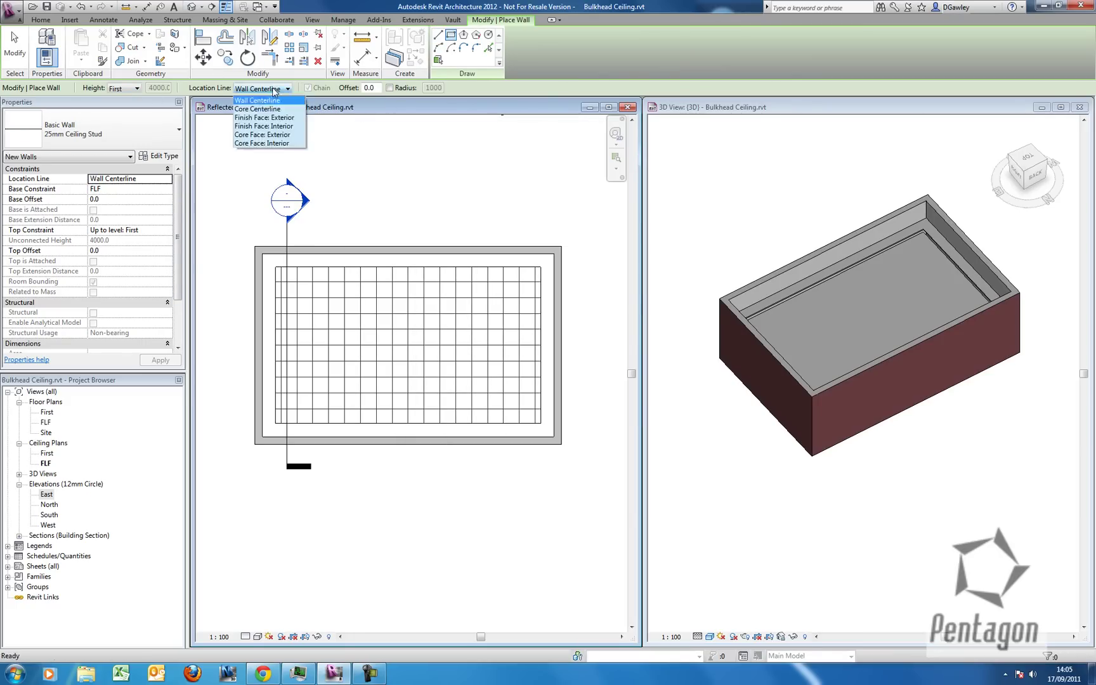
left_click(283, 127)
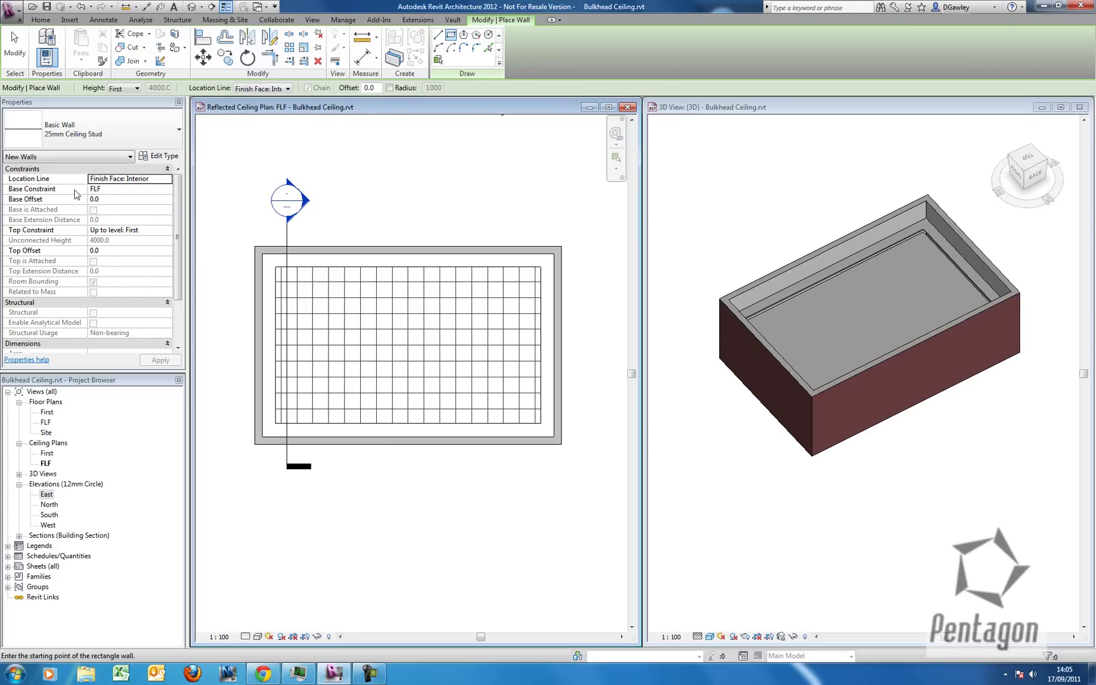
left_click(161, 190)
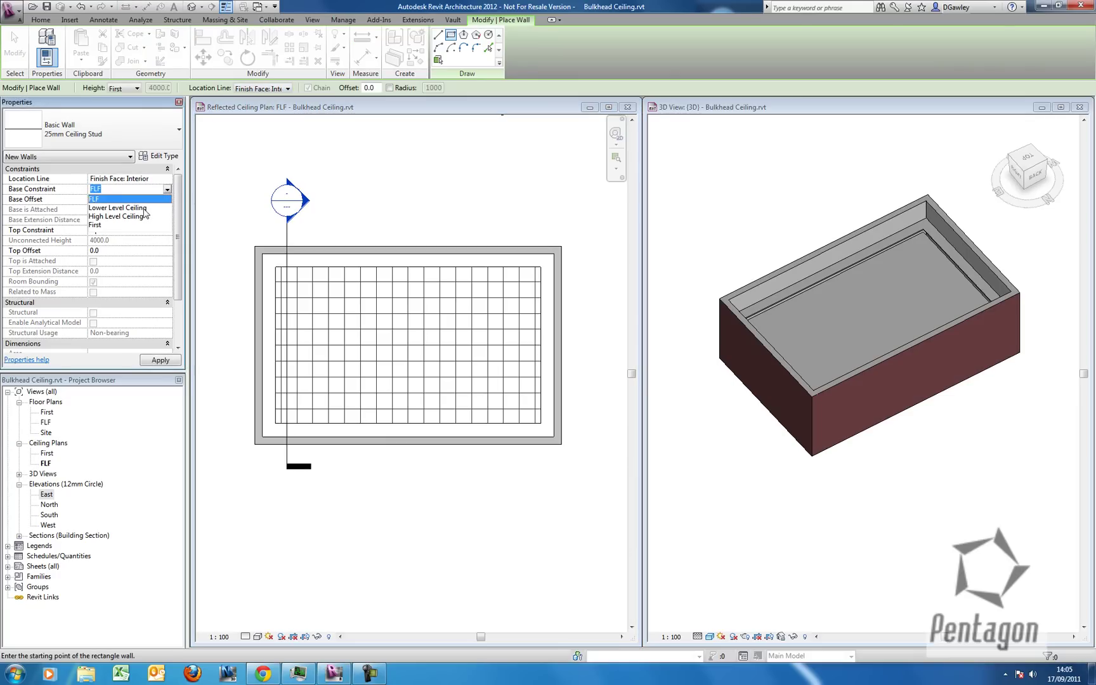
left_click(118, 208)
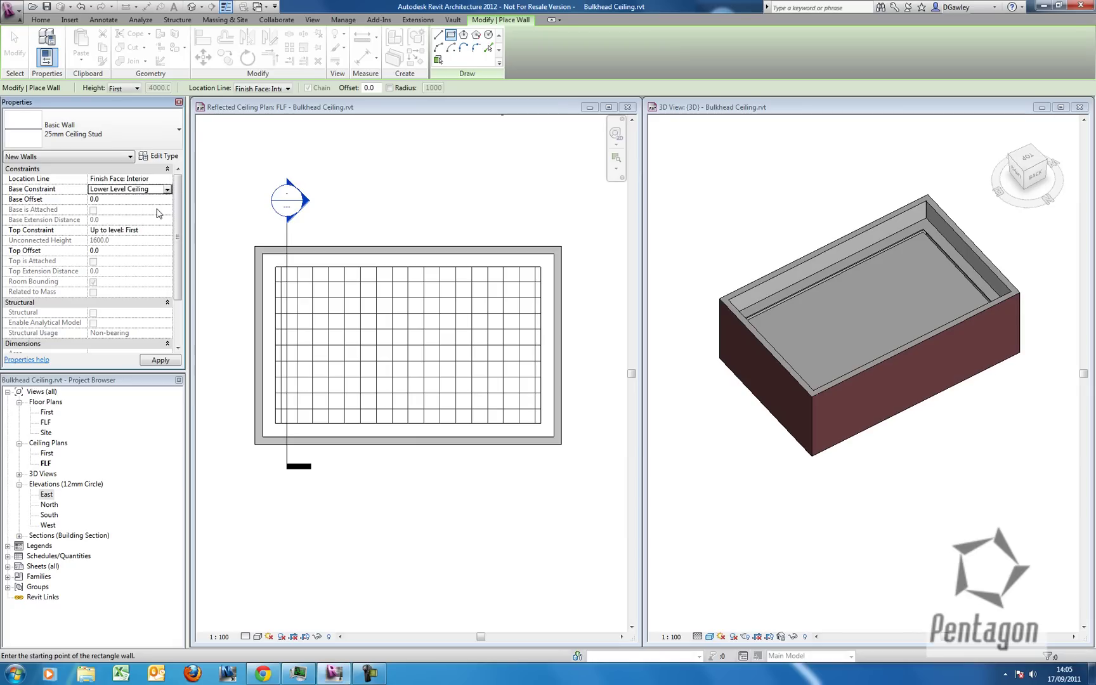
left_click(170, 229)
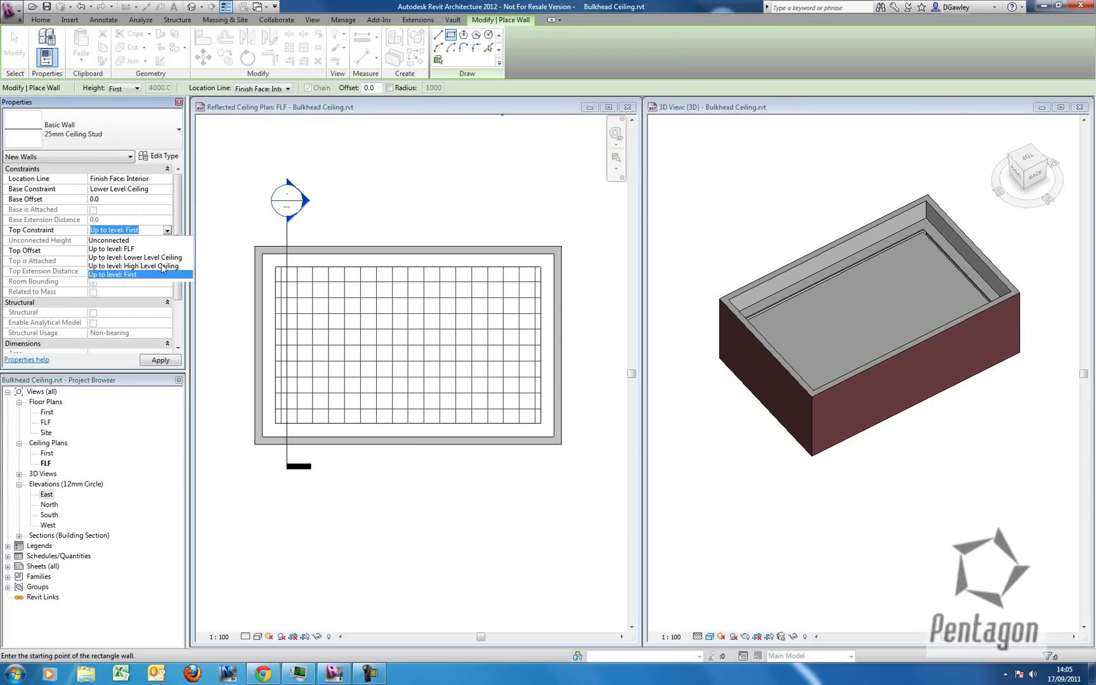
left_click(163, 267)
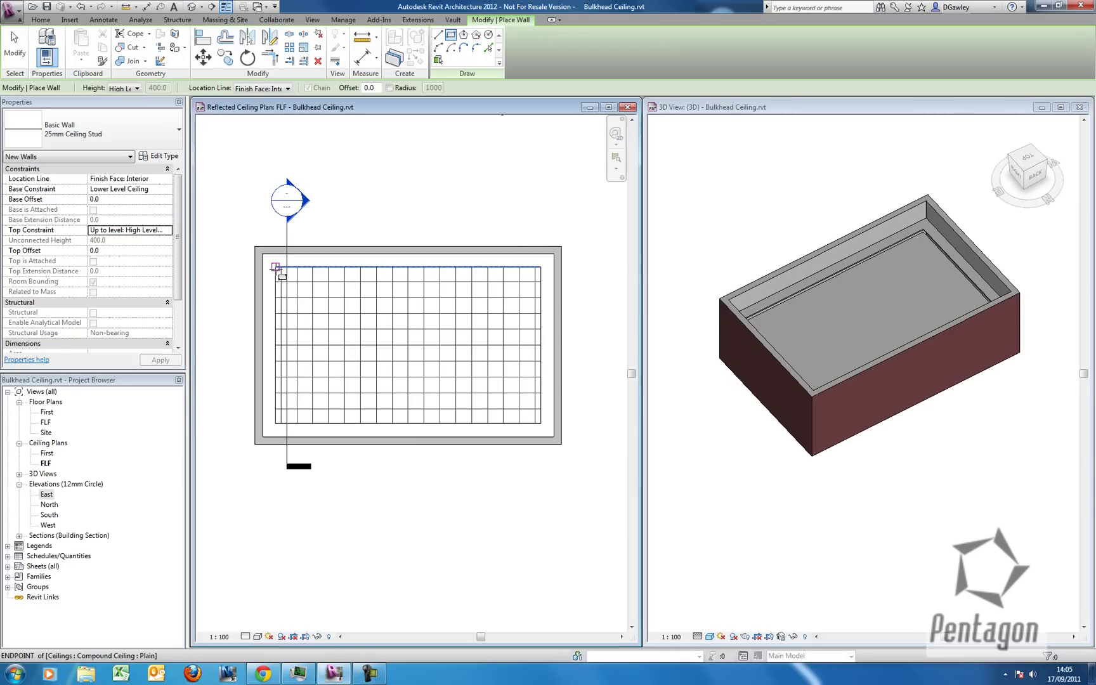
- Draw the wall rectangle across the ceiling's corners, then cancel wall placement
left_click(276, 267)
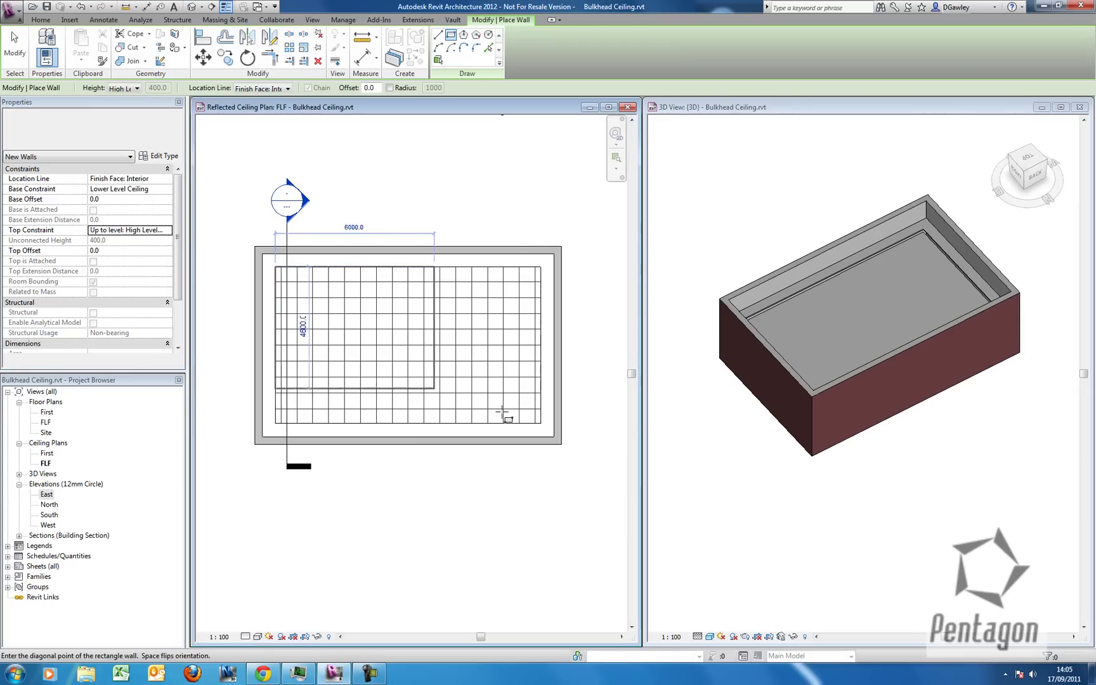
left_click(539, 423)
right_click(439, 191)
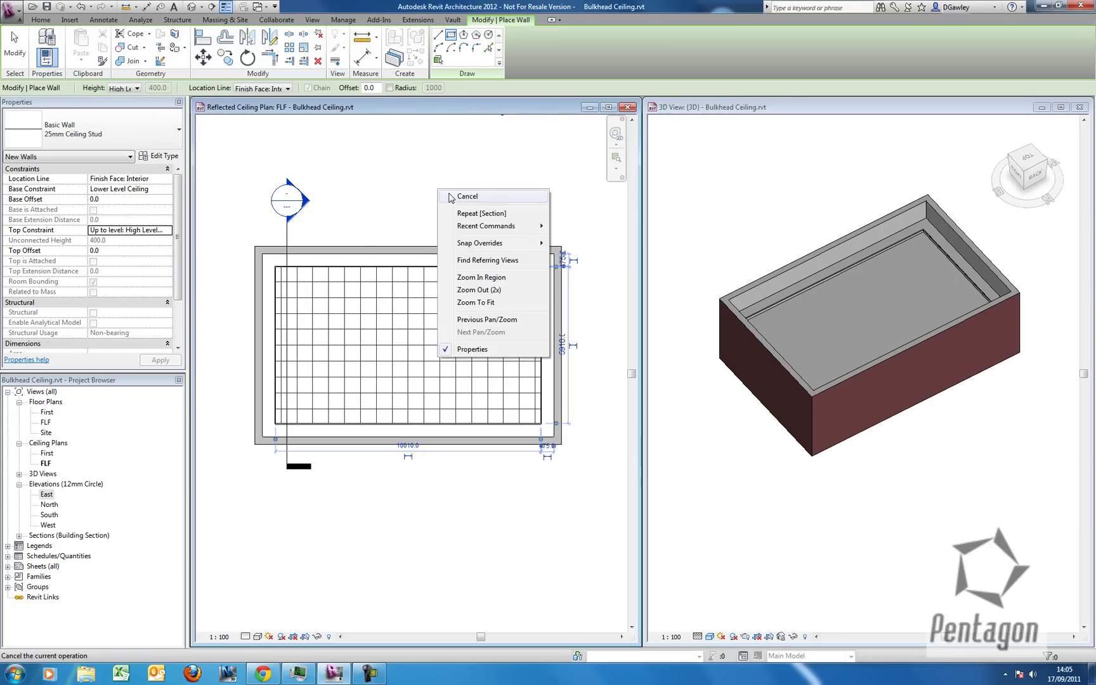
left_click(449, 198)
right_click(439, 191)
left_click(450, 197)
right_click(732, 256)
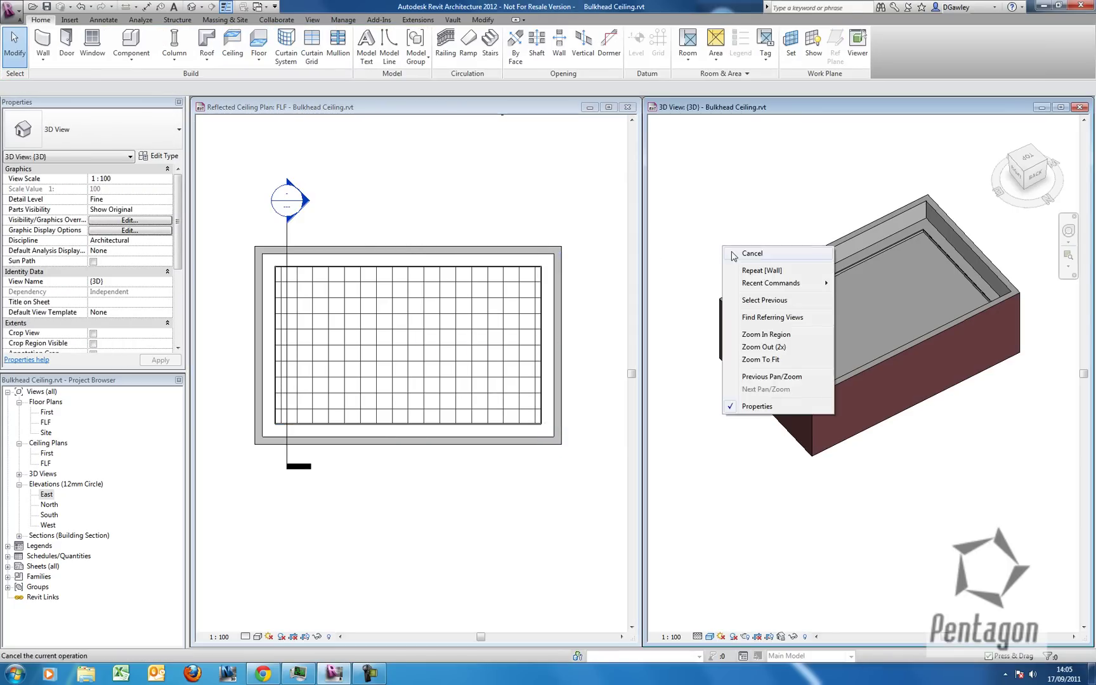
- Open the Section 1 view from the Project Browser
left_click(734, 254)
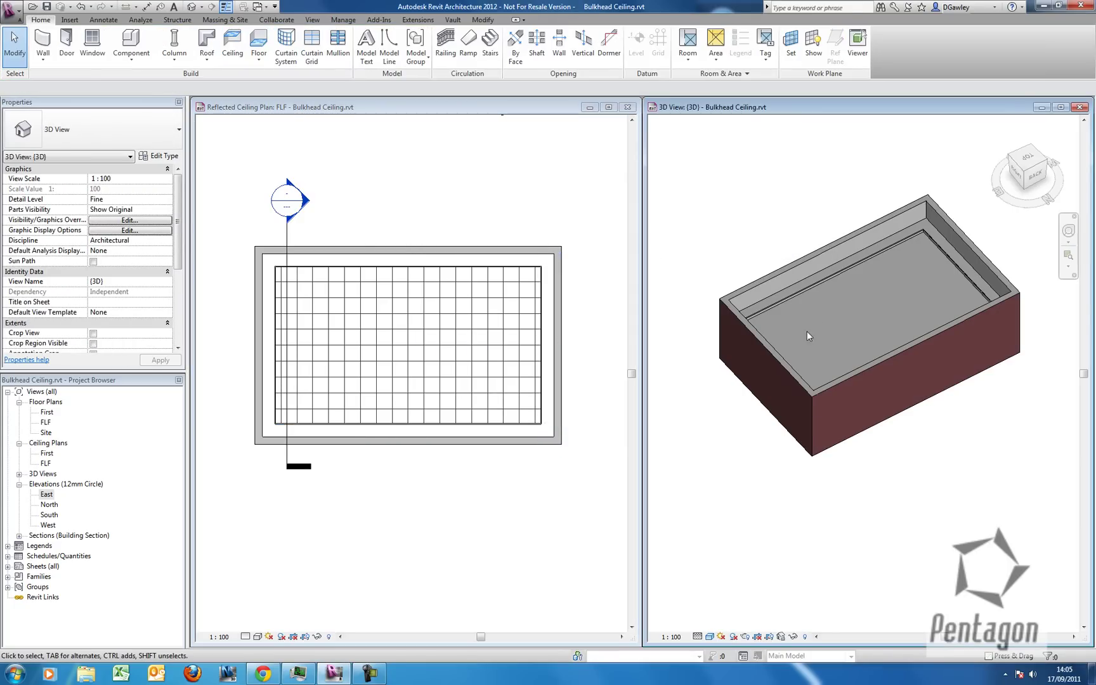
left_click(19, 537)
double_click(55, 545)
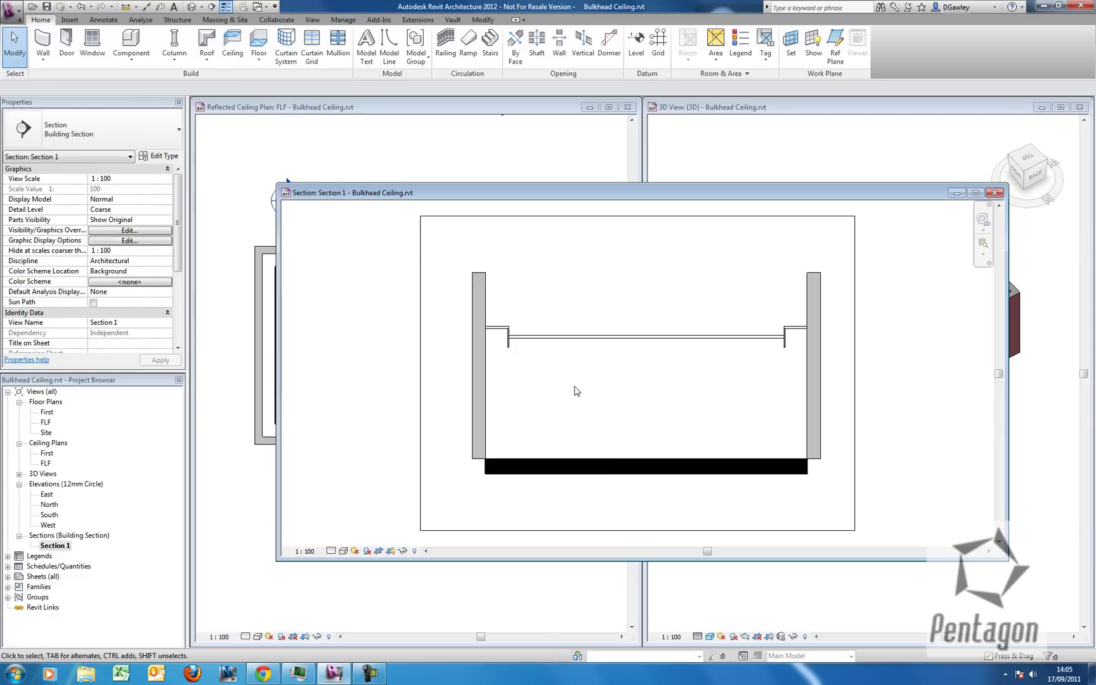
scroll(567, 354, "up", 1)
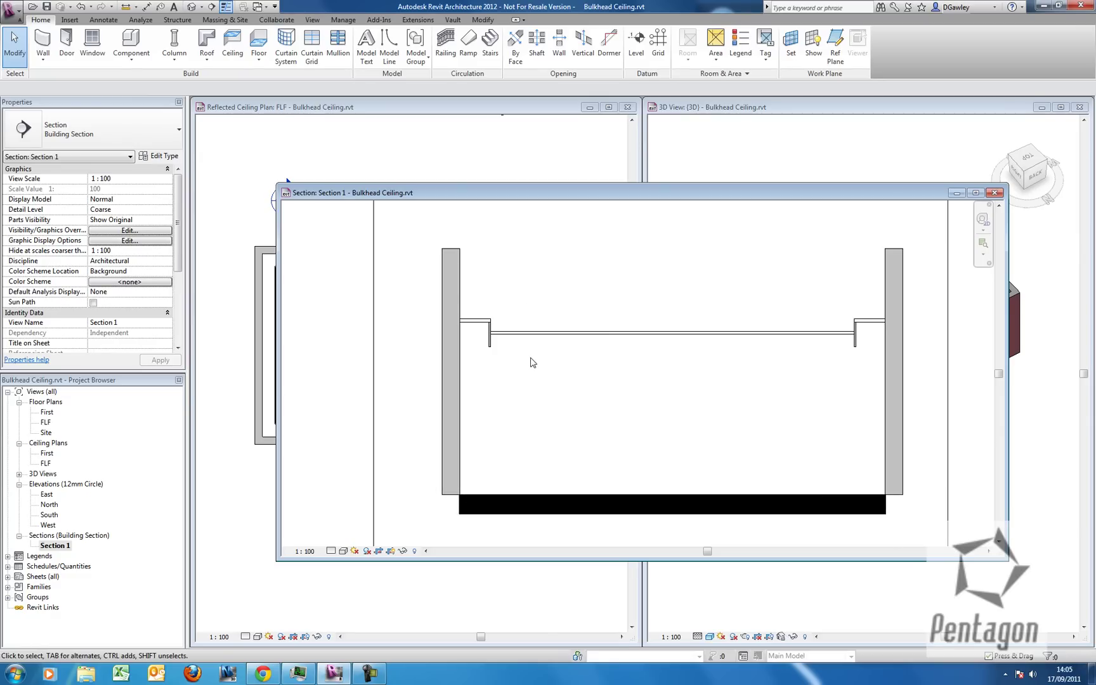
scroll(513, 353, "up", 1)
scroll(563, 345, "up", 1)
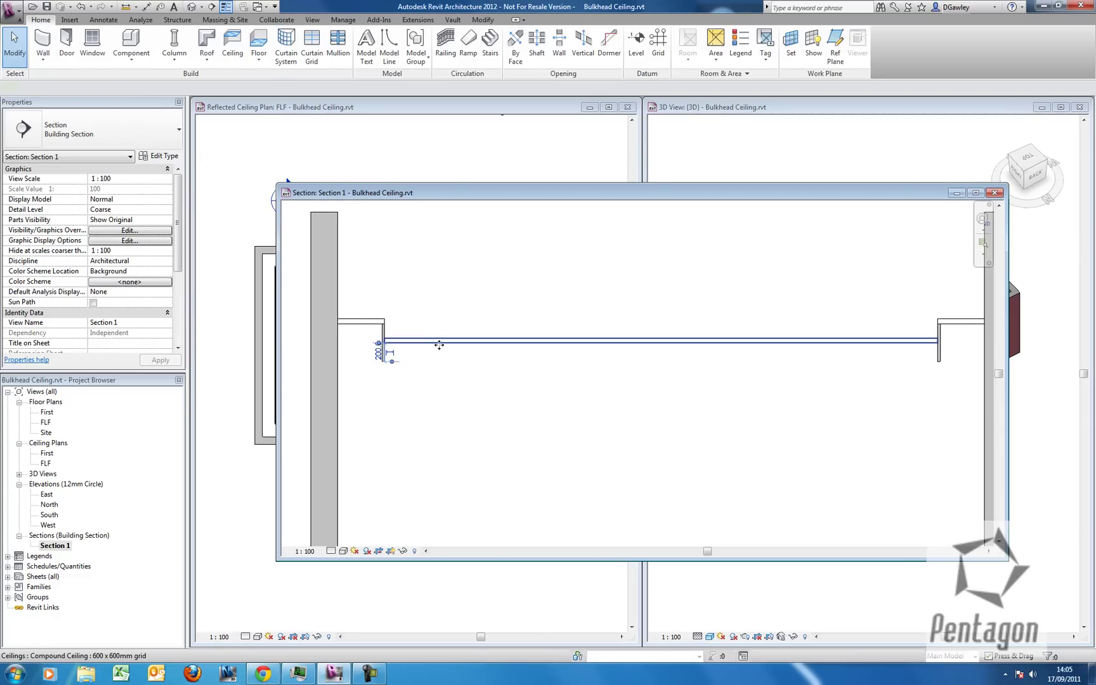
- Host the grid ceiling on Lower Level Ceiling, deselect it, and close Section 1
left_click(417, 343)
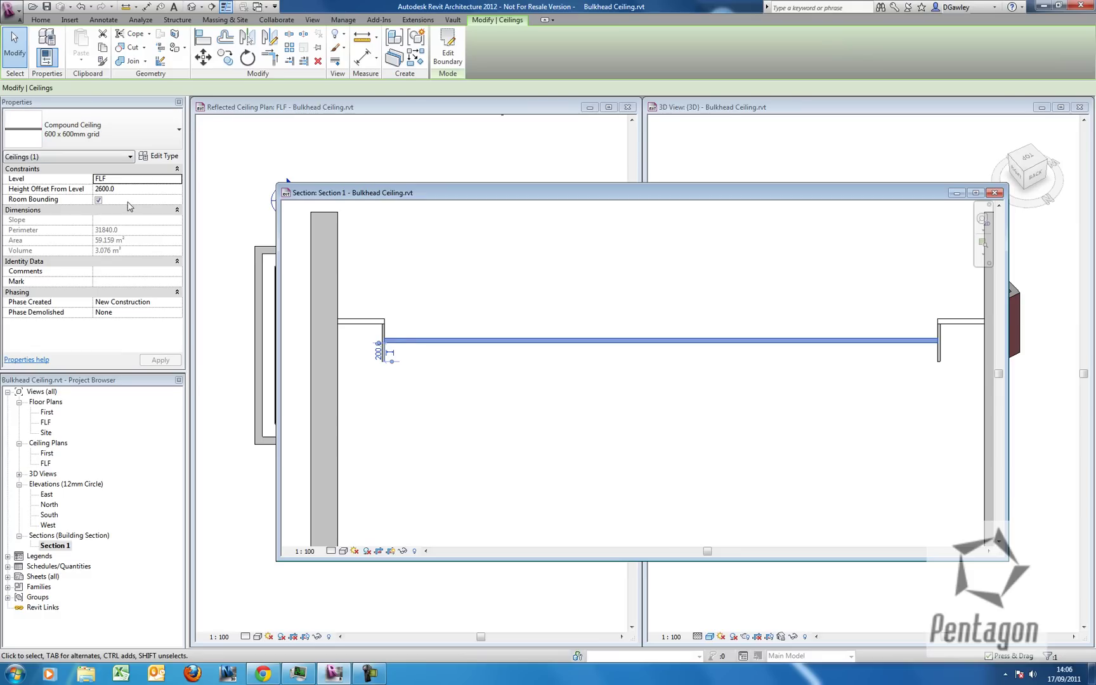
left_click(176, 180)
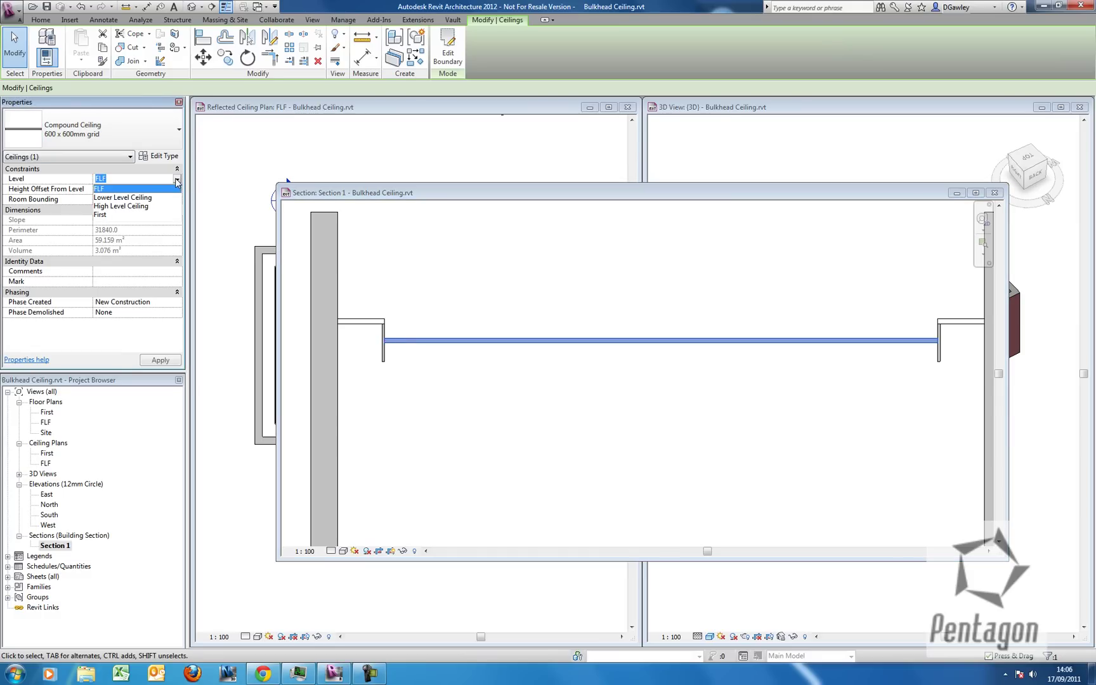
left_click(119, 198)
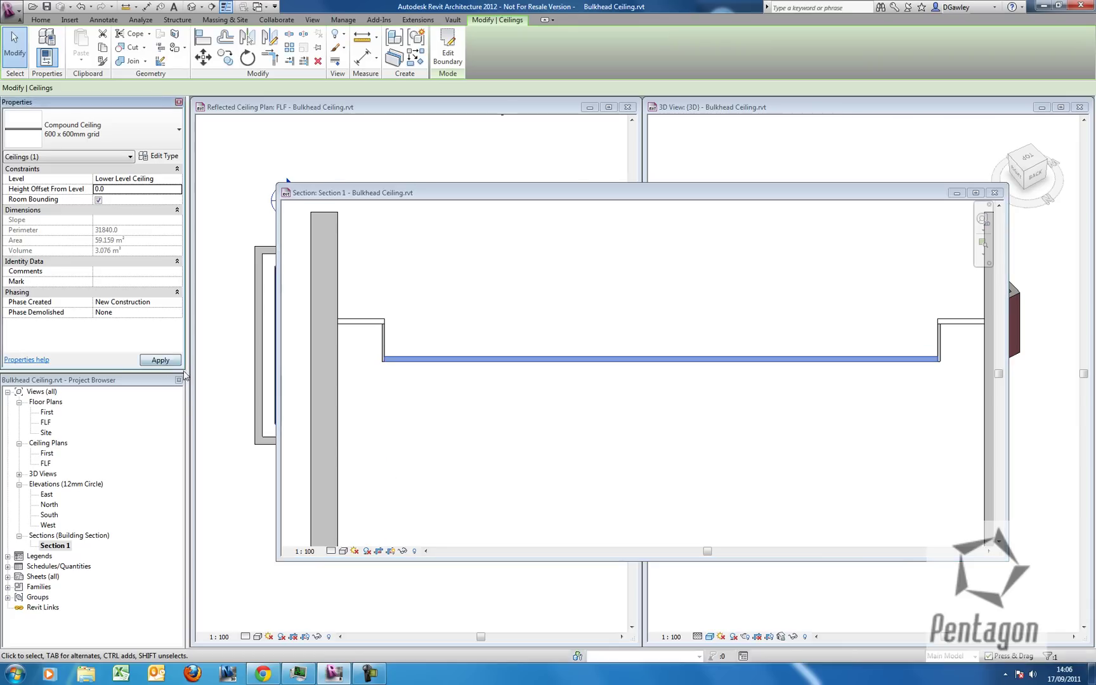
right_click(436, 285)
left_click(463, 293)
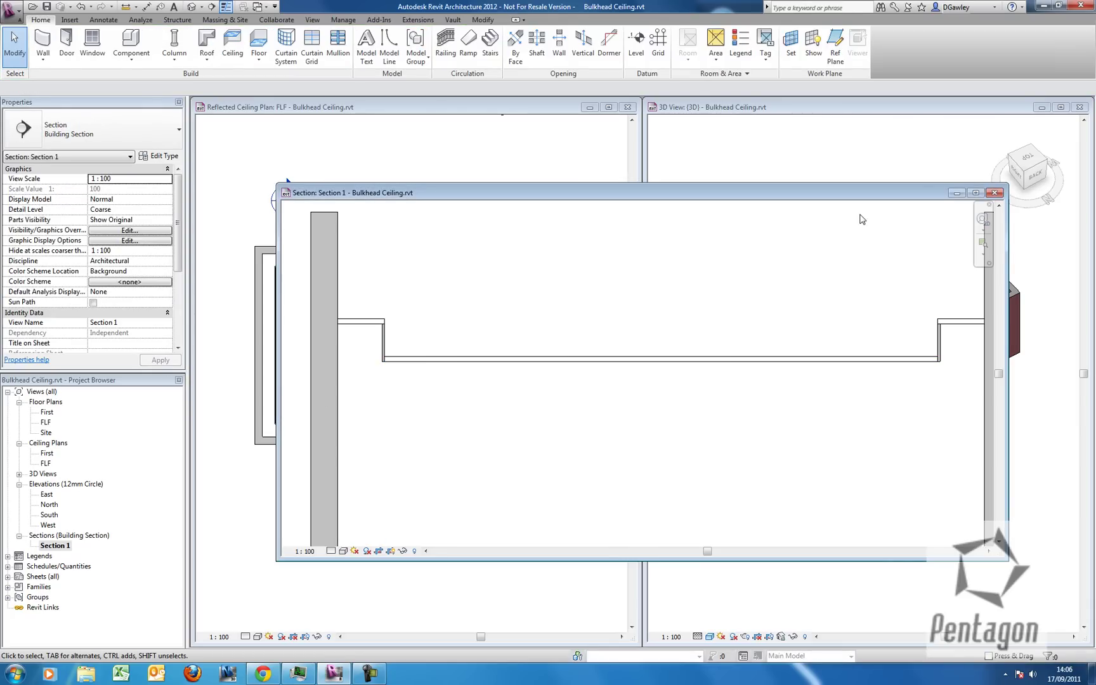
left_click(995, 193)
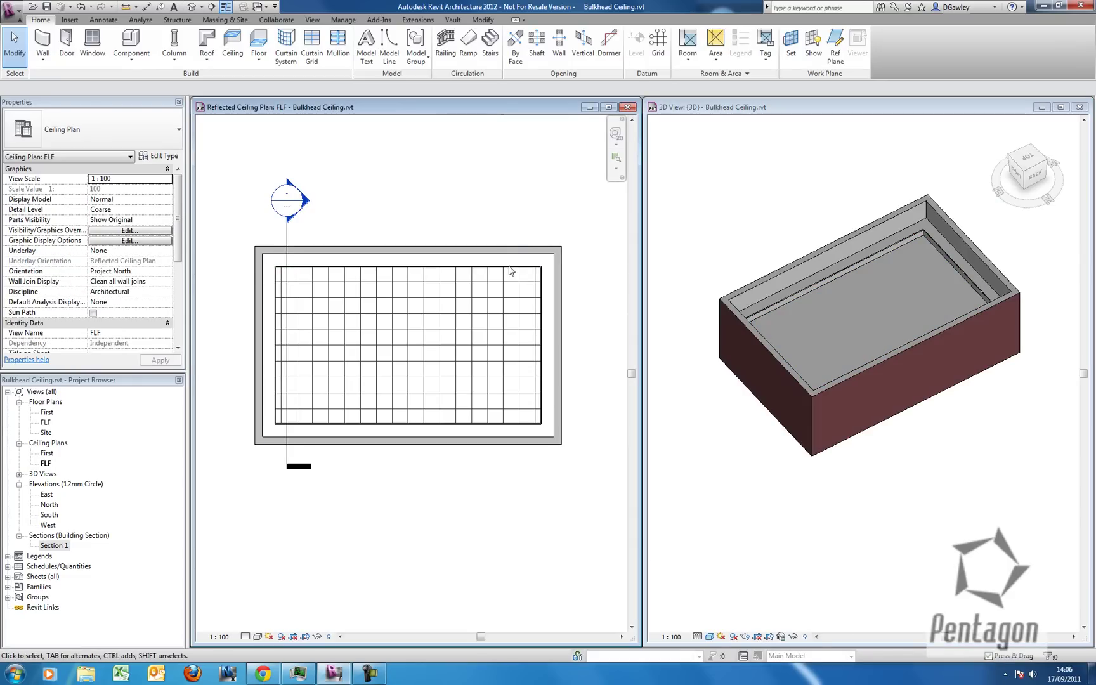
- Open perspective 3D View 1 and maximize it
left_click(783, 242)
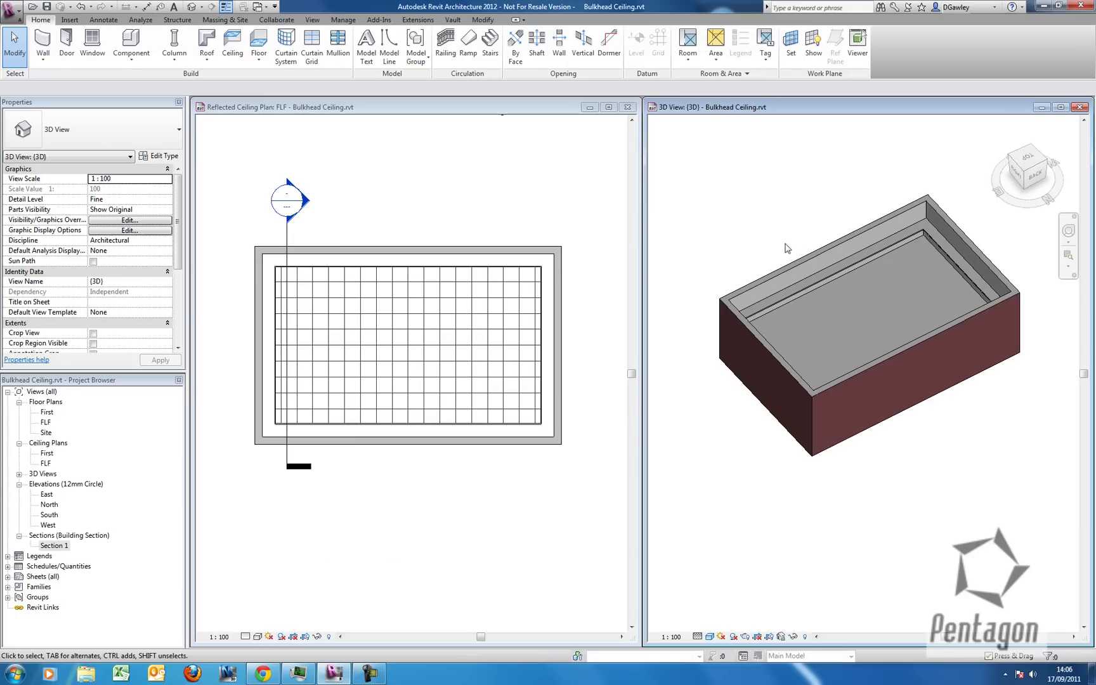
right_click(501, 191)
key("Escape")
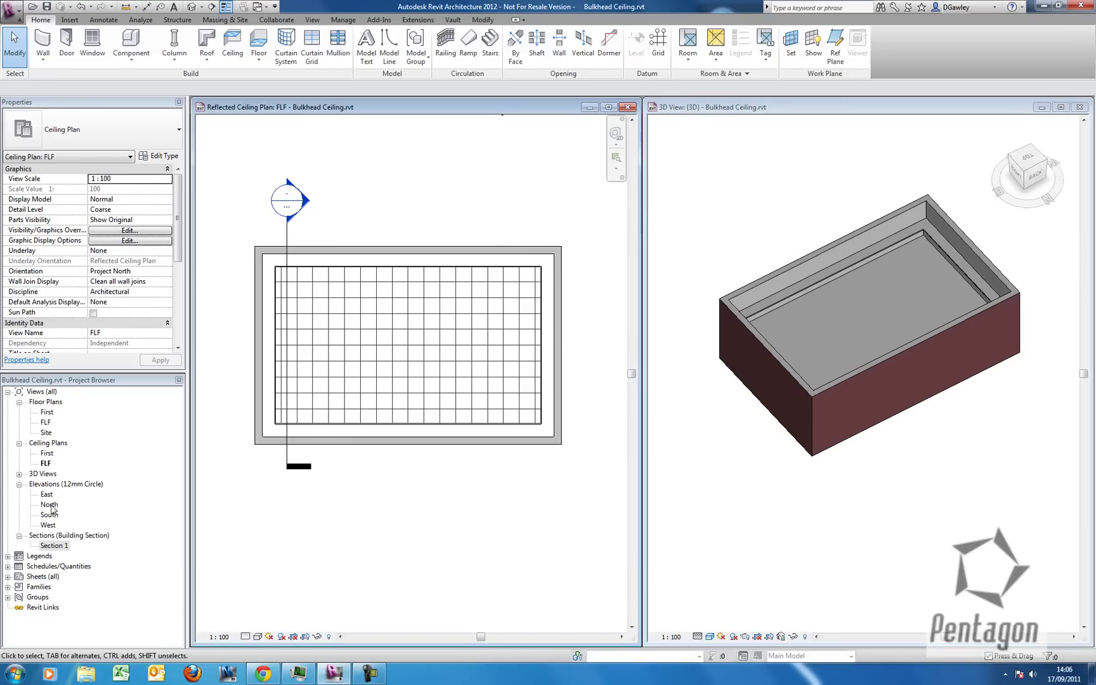
left_click(19, 474)
double_click(57, 484)
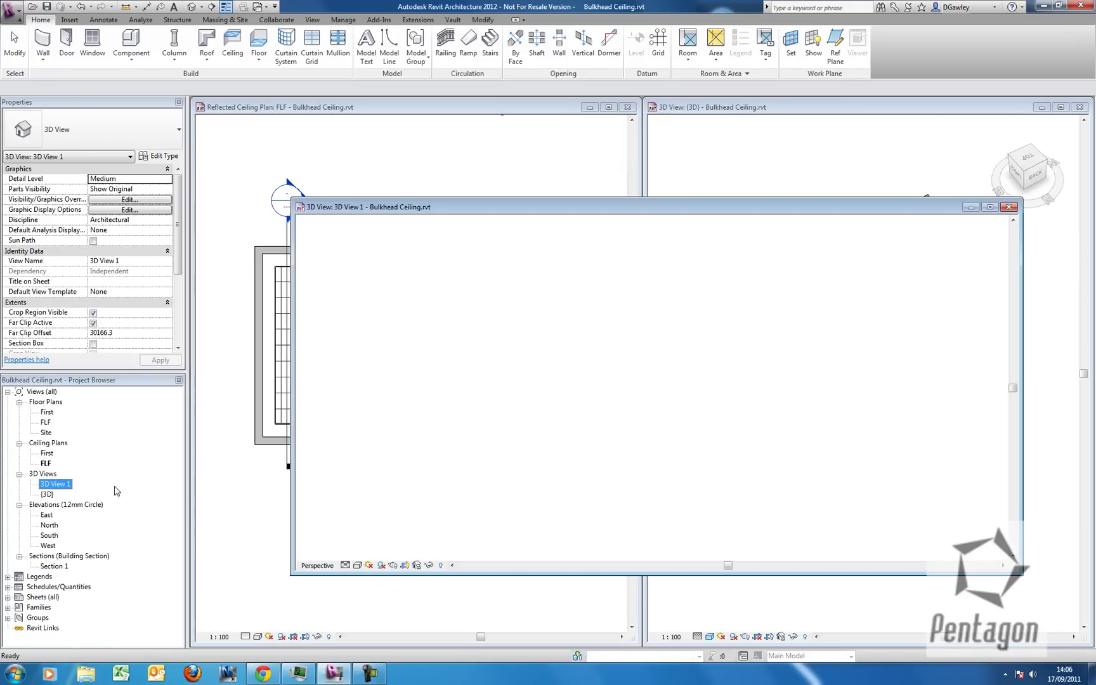
double_click(588, 208)
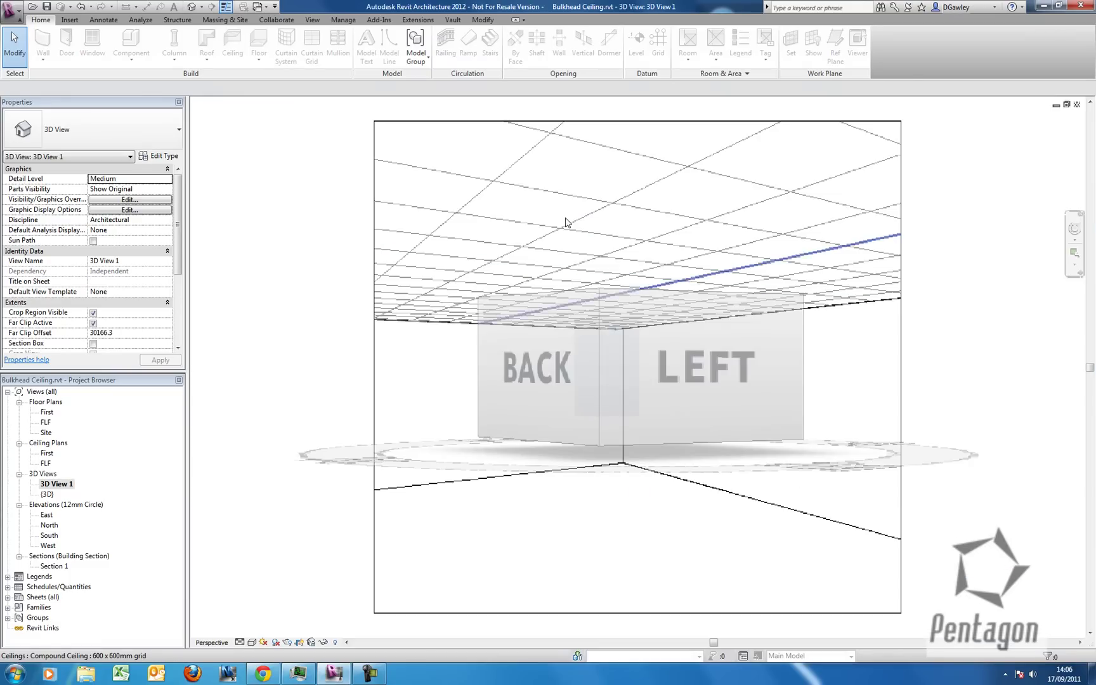
scroll(577, 242, "down", 5)
- Enlarge the camera crop region wider on both sides and taller at the top
left_click(553, 322)
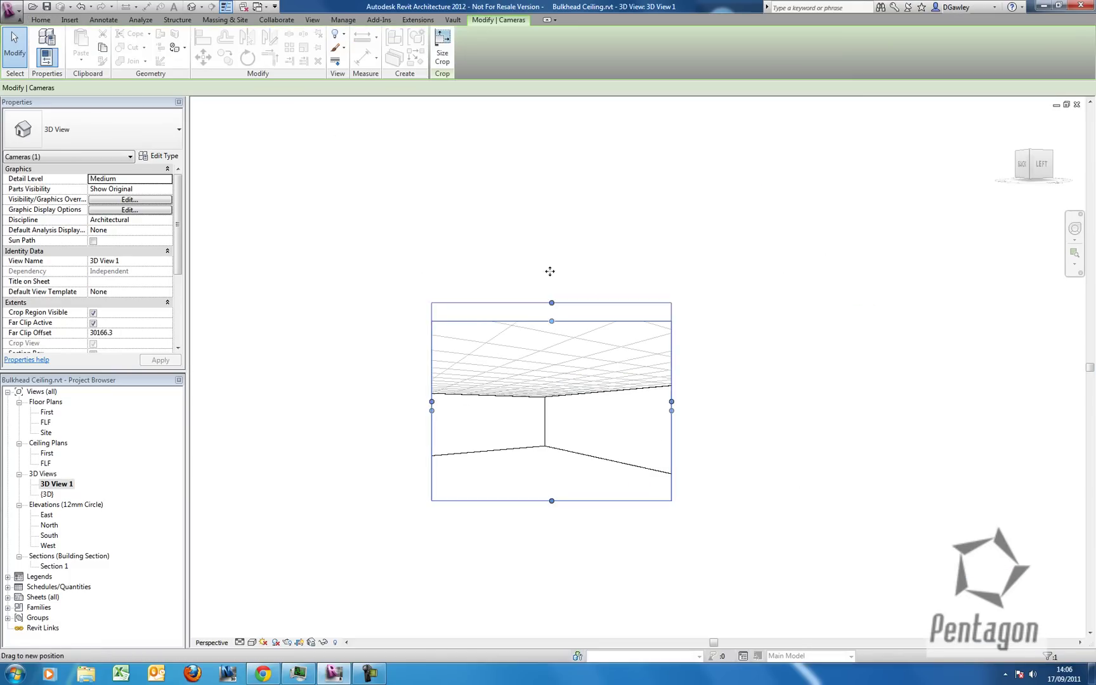
left_click_drag(550, 270, 551, 269)
left_click_drag(672, 385, 836, 384)
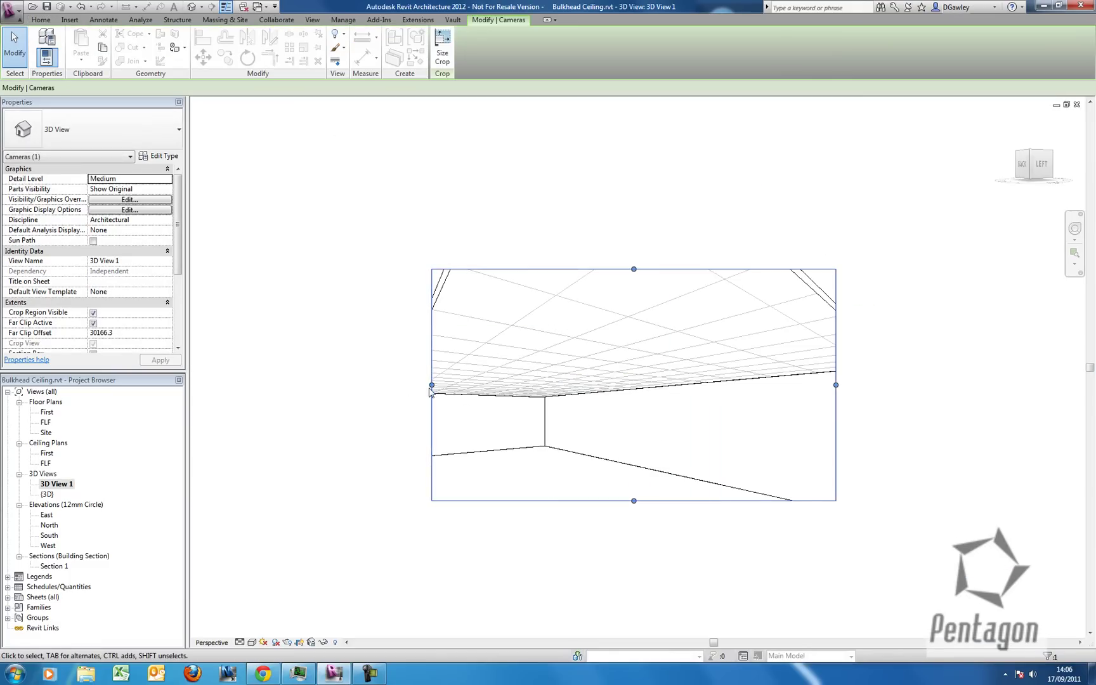
left_click_drag(311, 383, 292, 385)
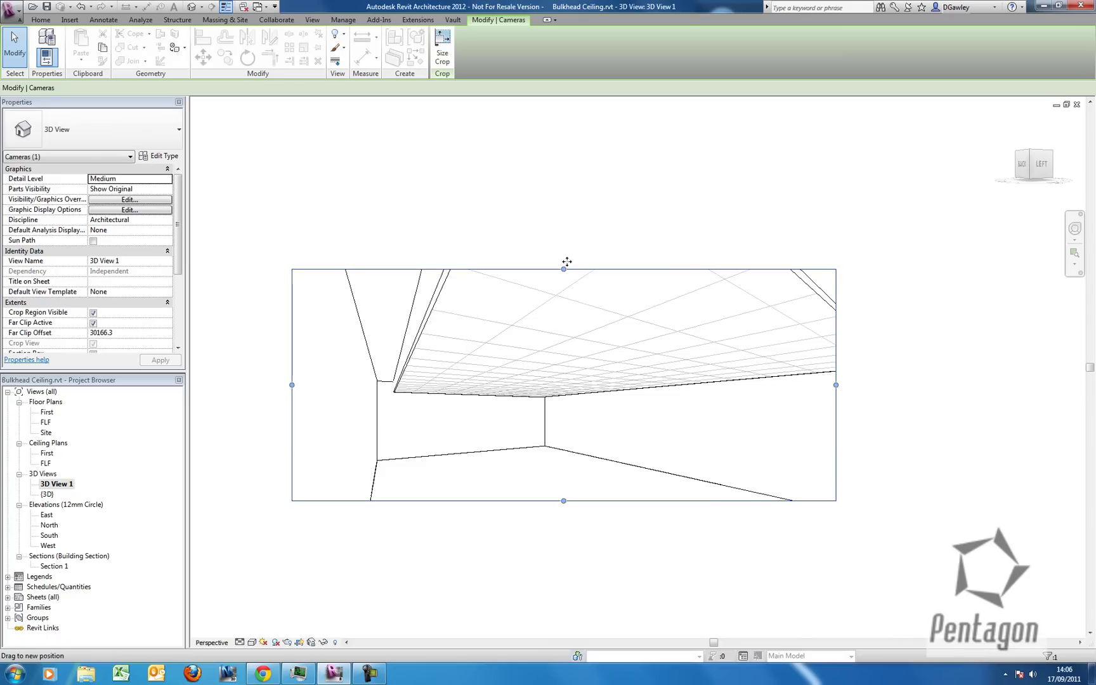
left_click_drag(567, 261, 566, 229)
- Set 3D View 1 to the Shaded visual style and close it
left_click(251, 642)
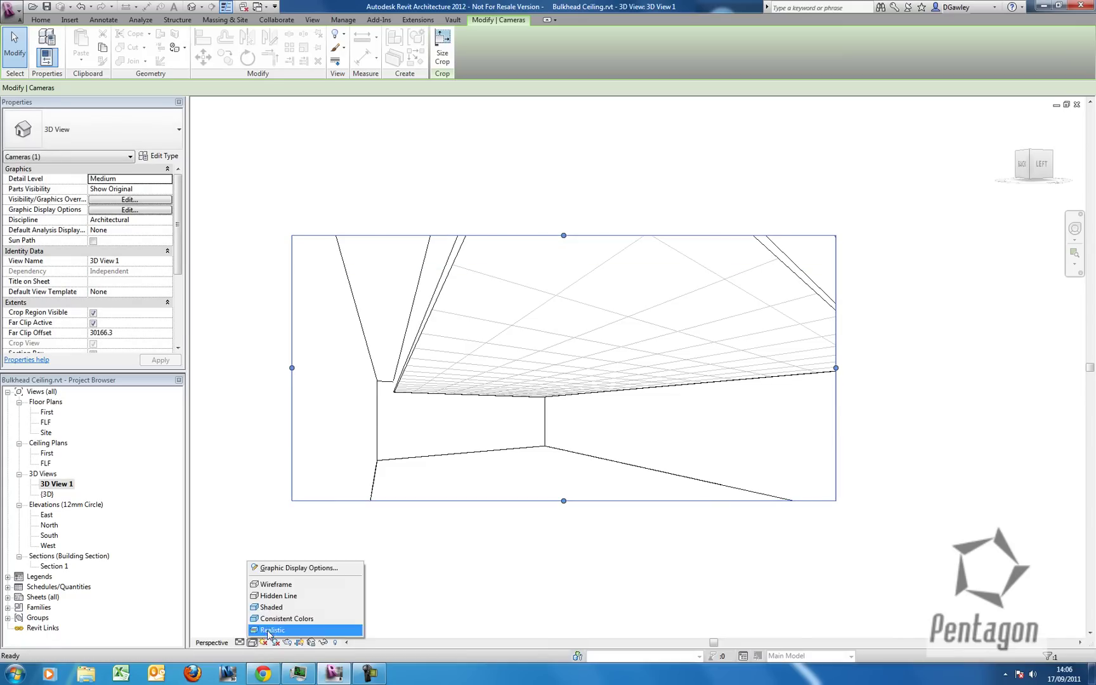
left_click(277, 608)
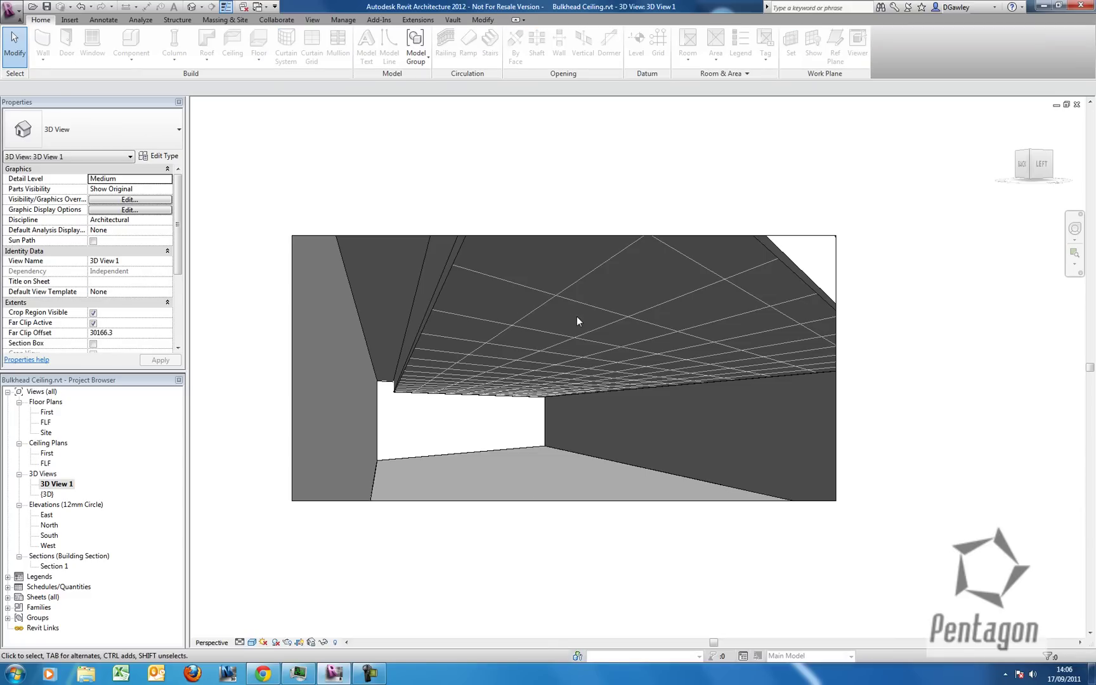
left_click(1076, 105)
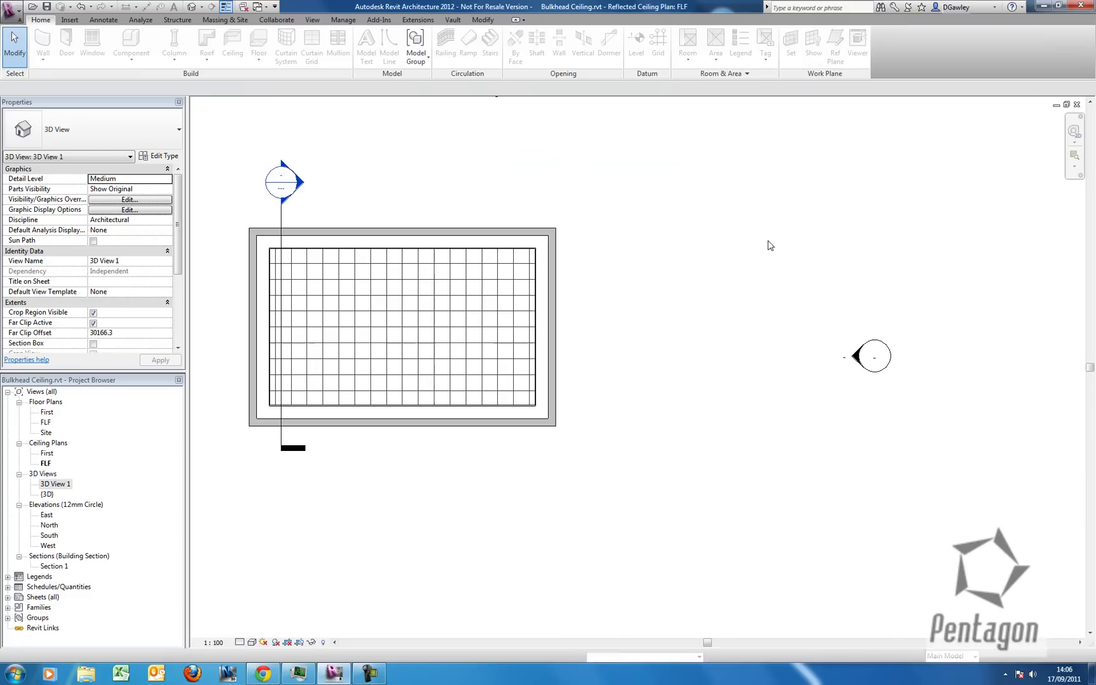
- Open the {3D} view and orient it to Section 1 via the ViewCube
double_click(47, 494)
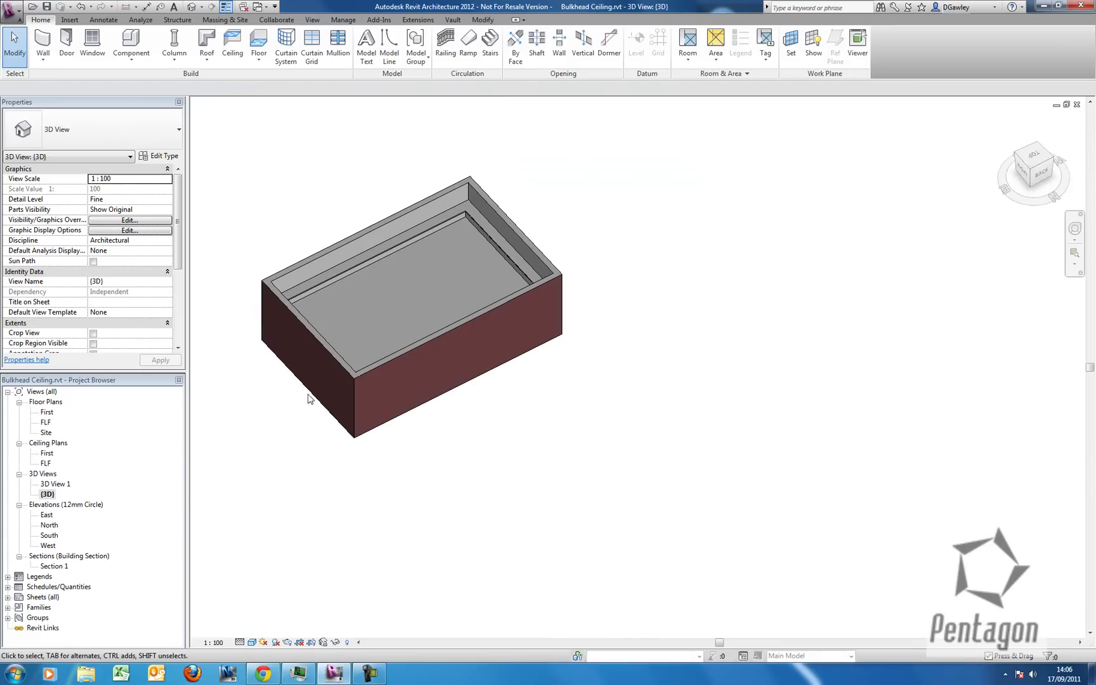
right_click(1023, 176)
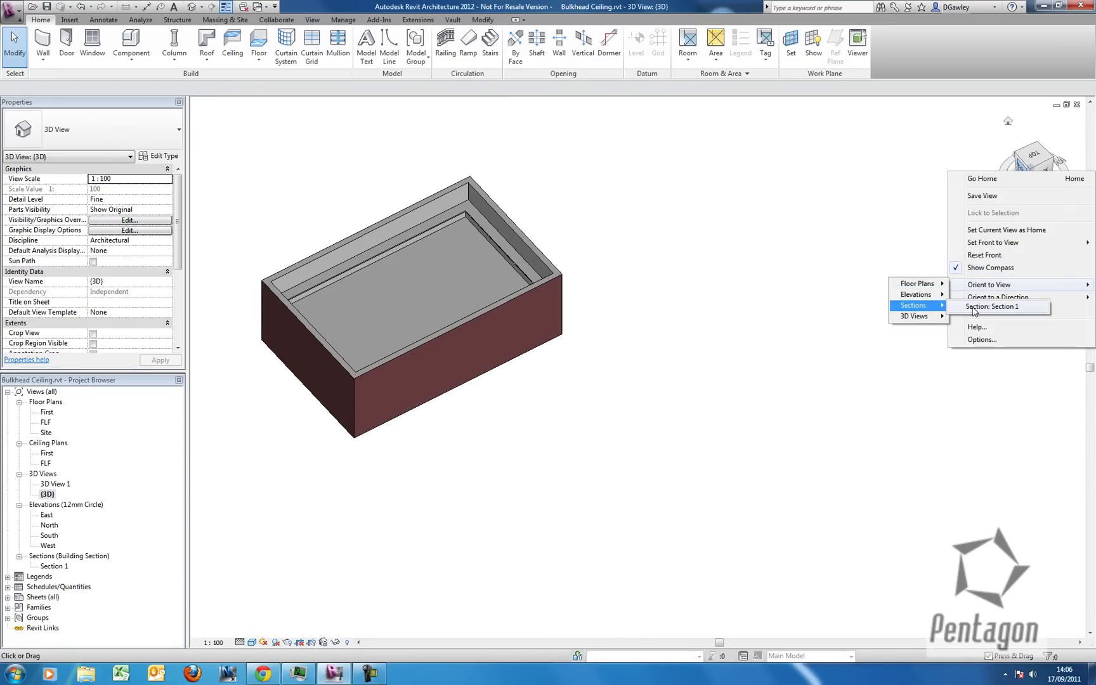
left_click(973, 308)
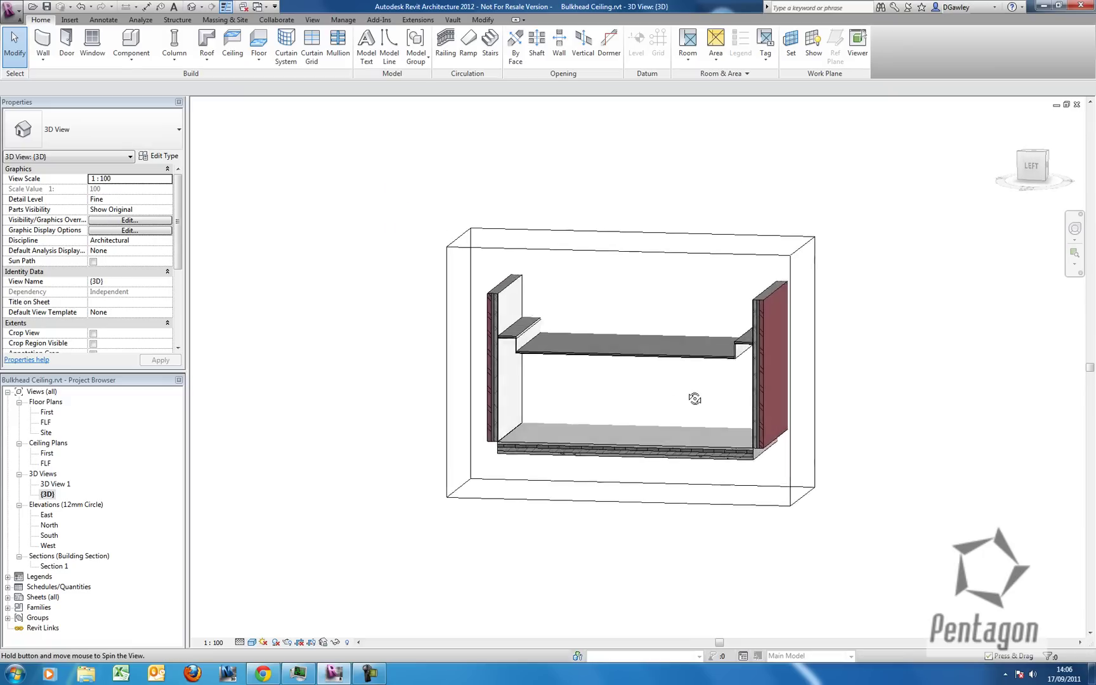
- Orbit the sectioned model to view the stepped ceiling from several angles
left_click_drag(694, 398, 641, 528)
left_click_drag(528, 372, 983, 471)
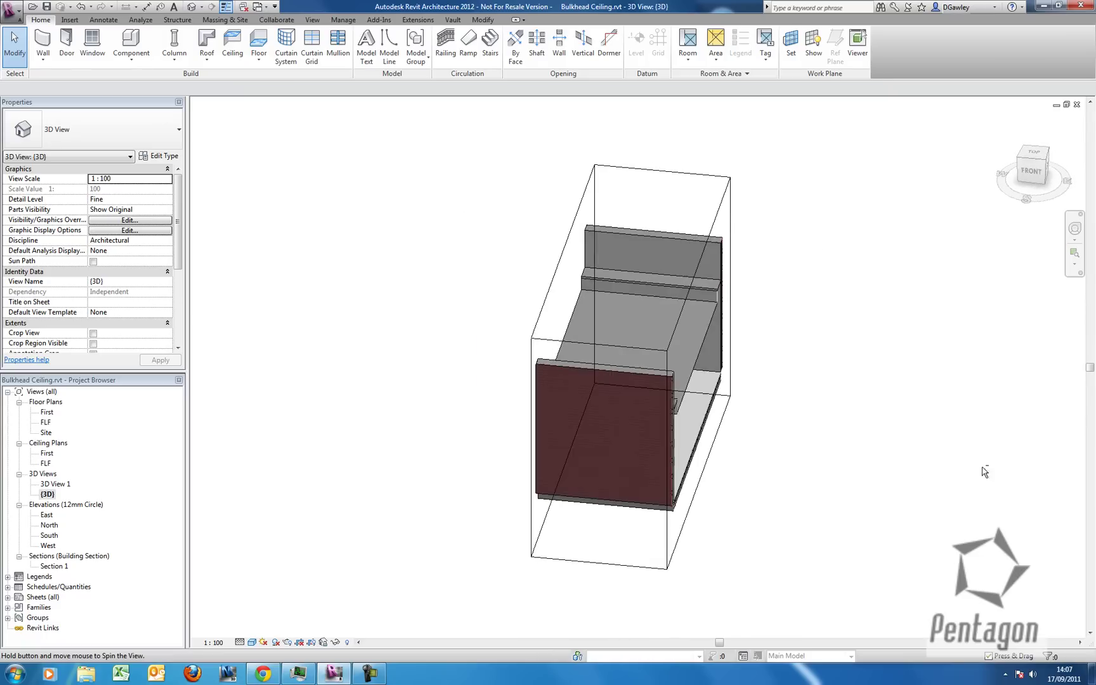
middle_click_drag(705, 448, 822, 411, "shift")
scroll(593, 381, "up", 5)
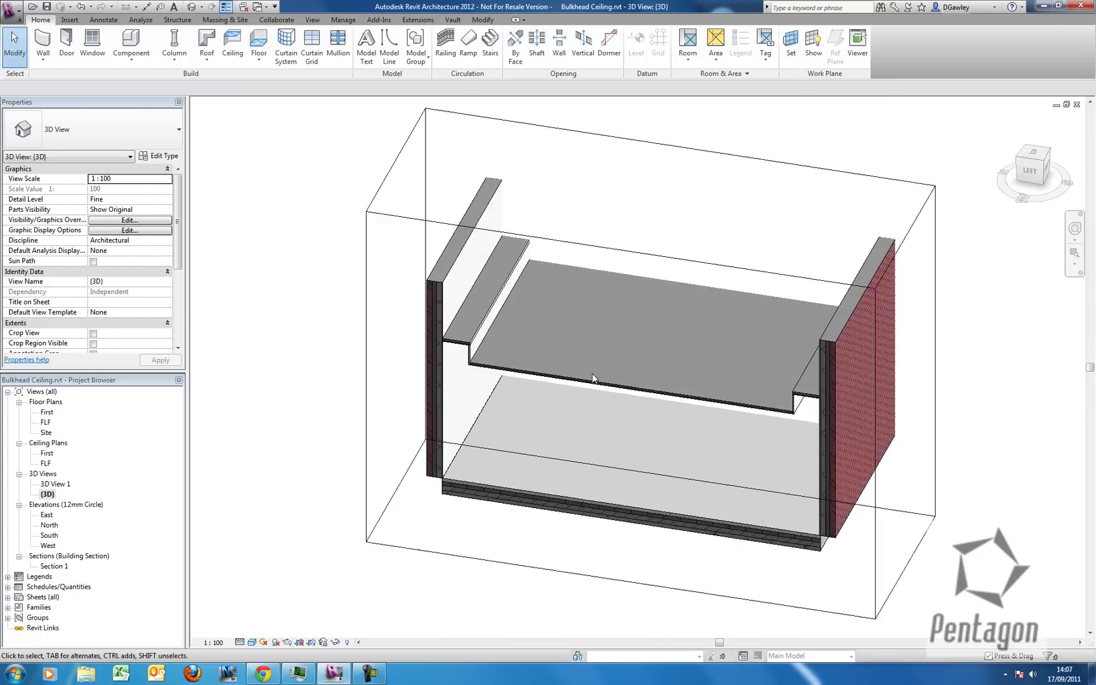